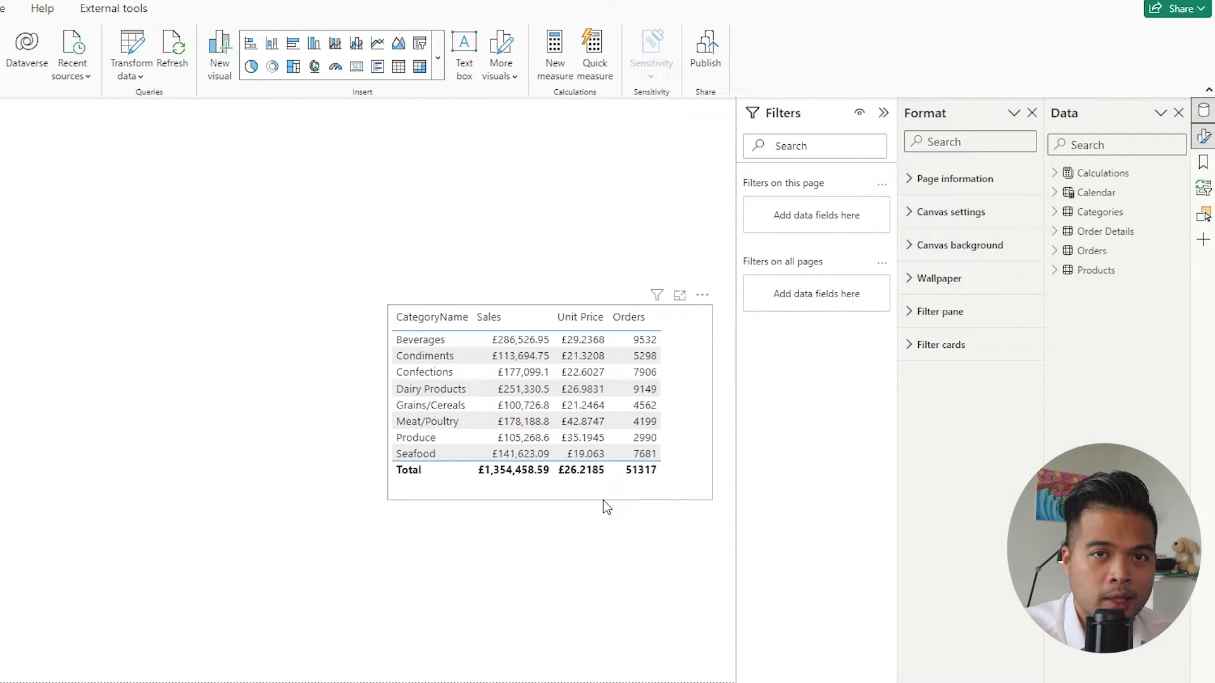
Try Sales and Unit Price sorts both ways, ending with Sales highest first (Beverages on top)
{"action": "left_click", "coordinate": [525, 320]}
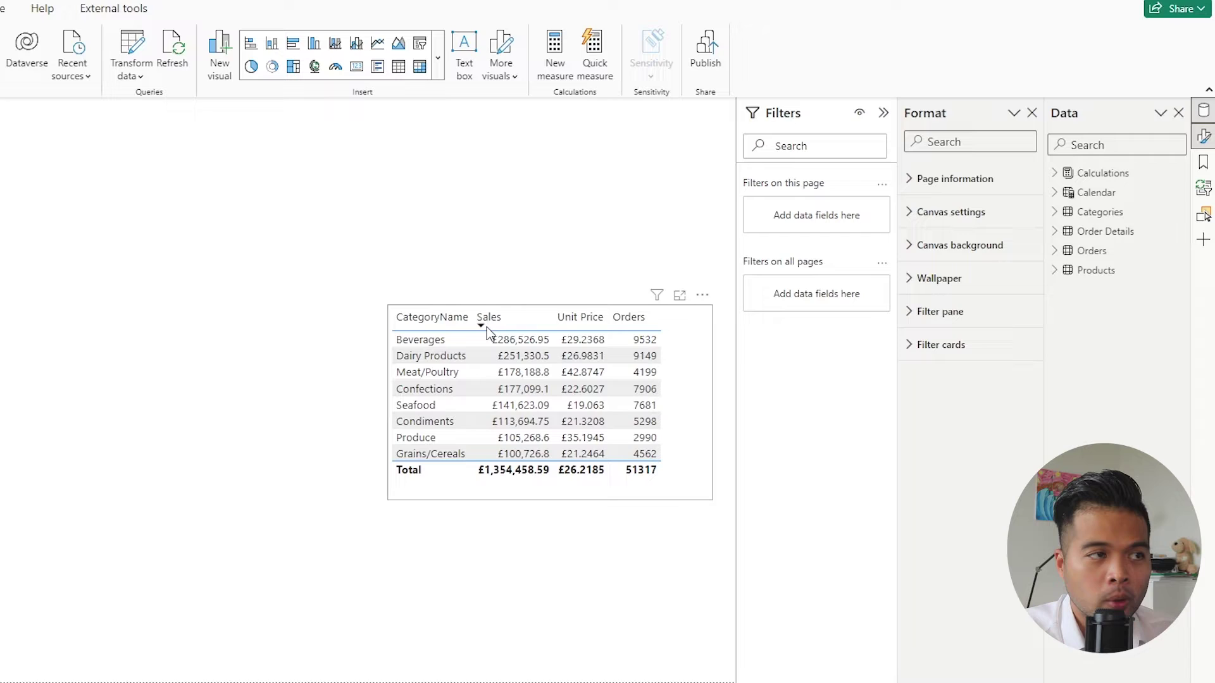
{"action": "left_click", "coordinate": [519, 320]}
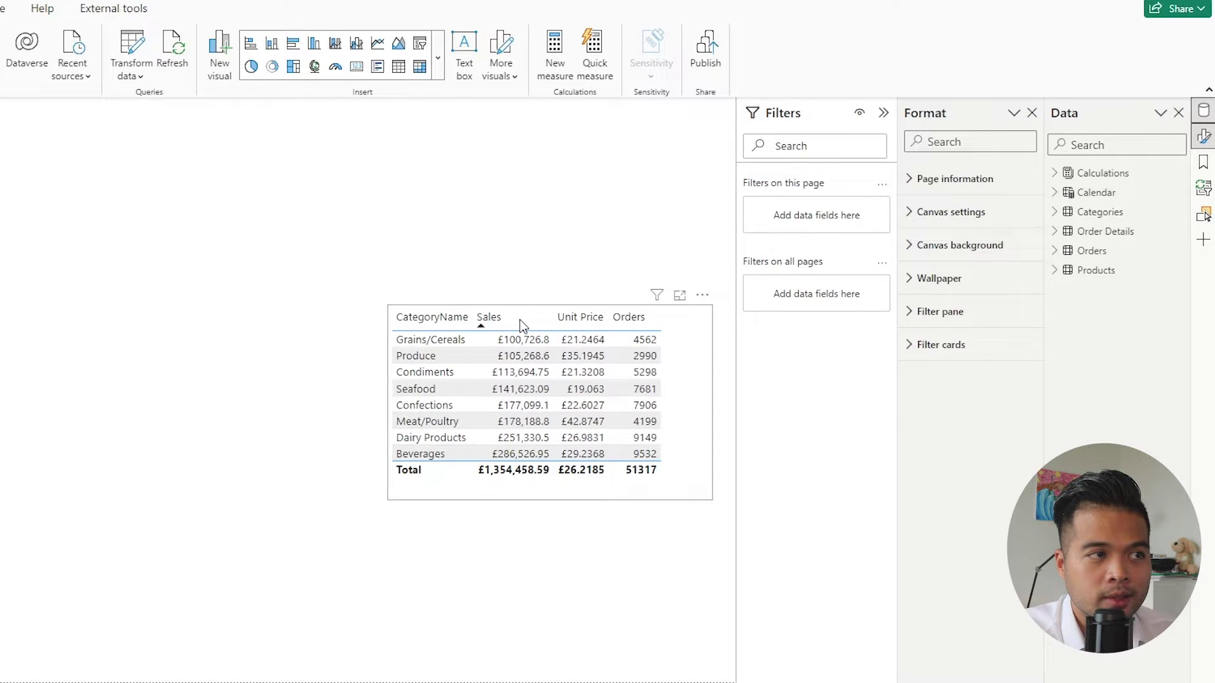
{"action": "left_click", "coordinate": [591, 321]}
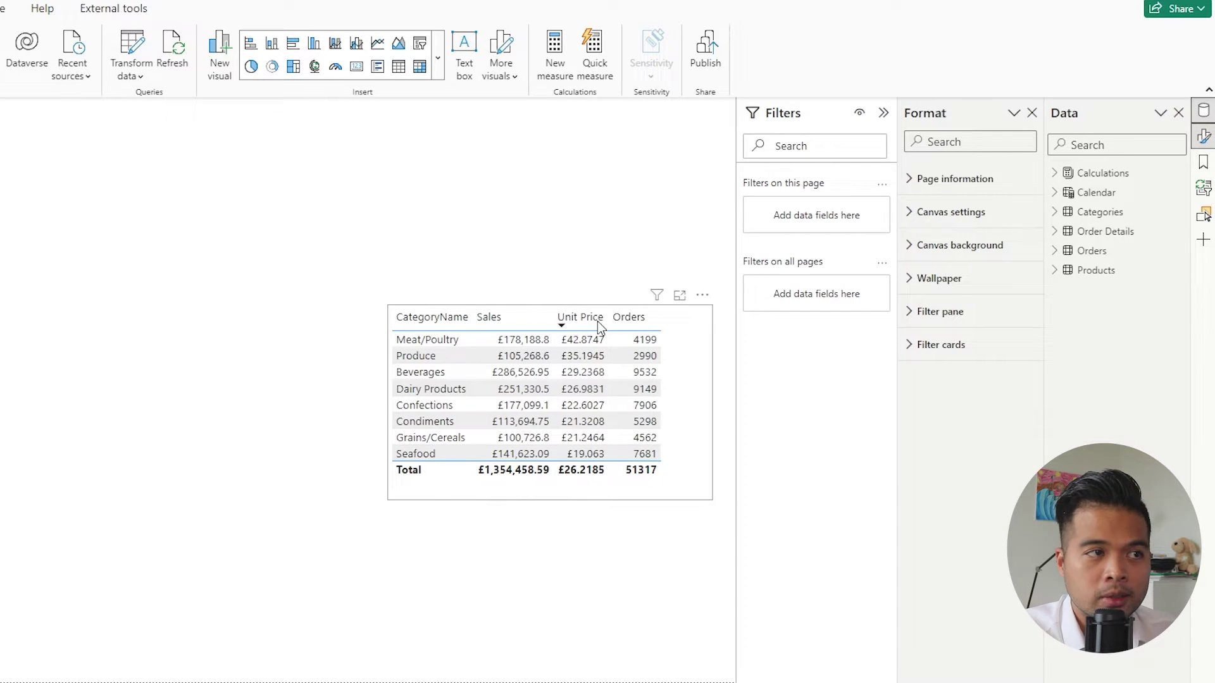
{"action": "left_click", "coordinate": [598, 321]}
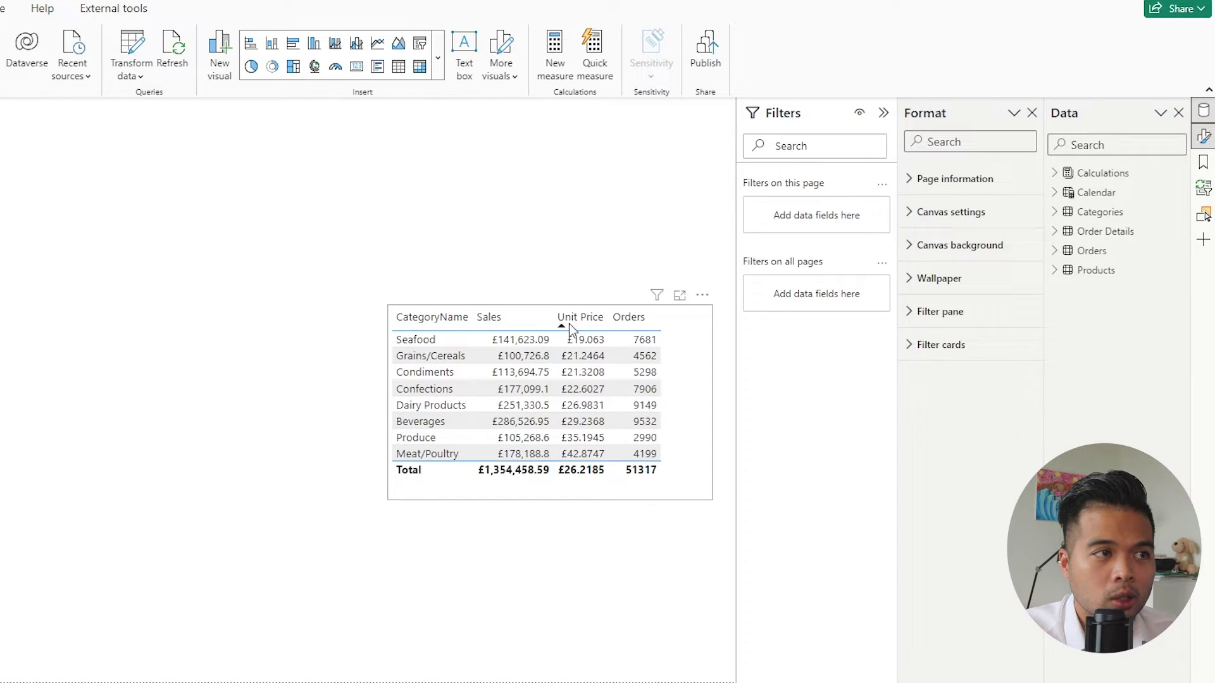
{"action": "left_click", "coordinate": [519, 322]}
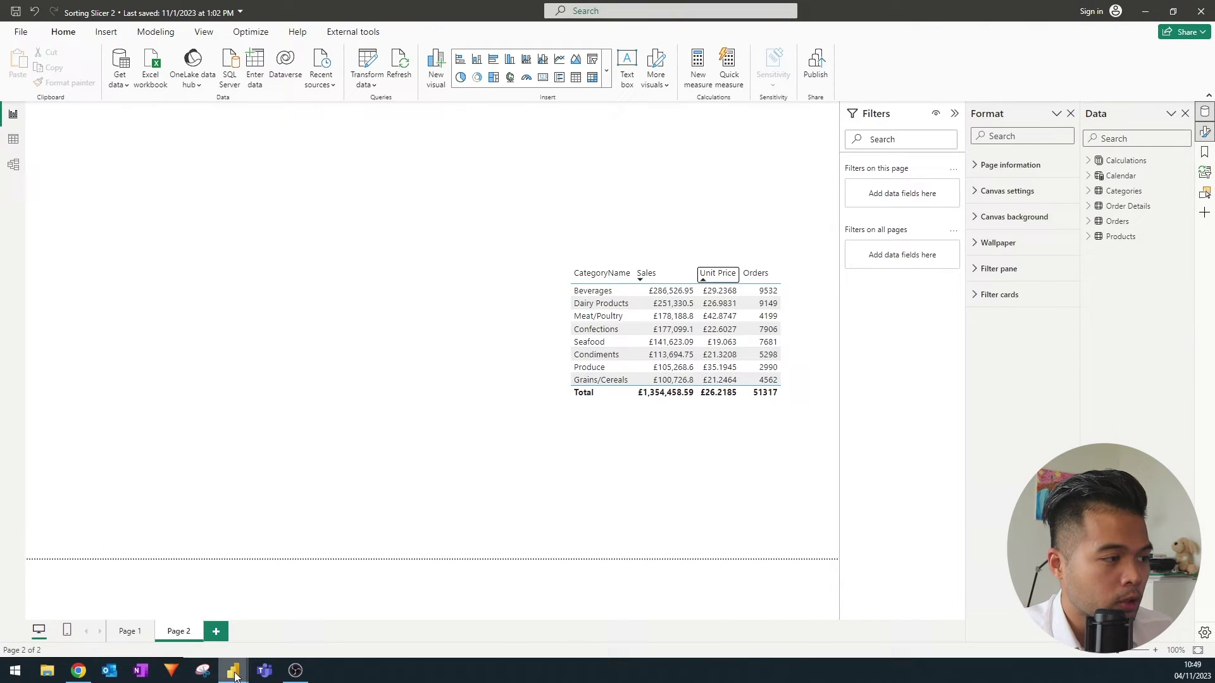
{"action": "mouse_move", "coordinate": [234, 676]}
{"action": "left_click", "coordinate": [281, 624]}
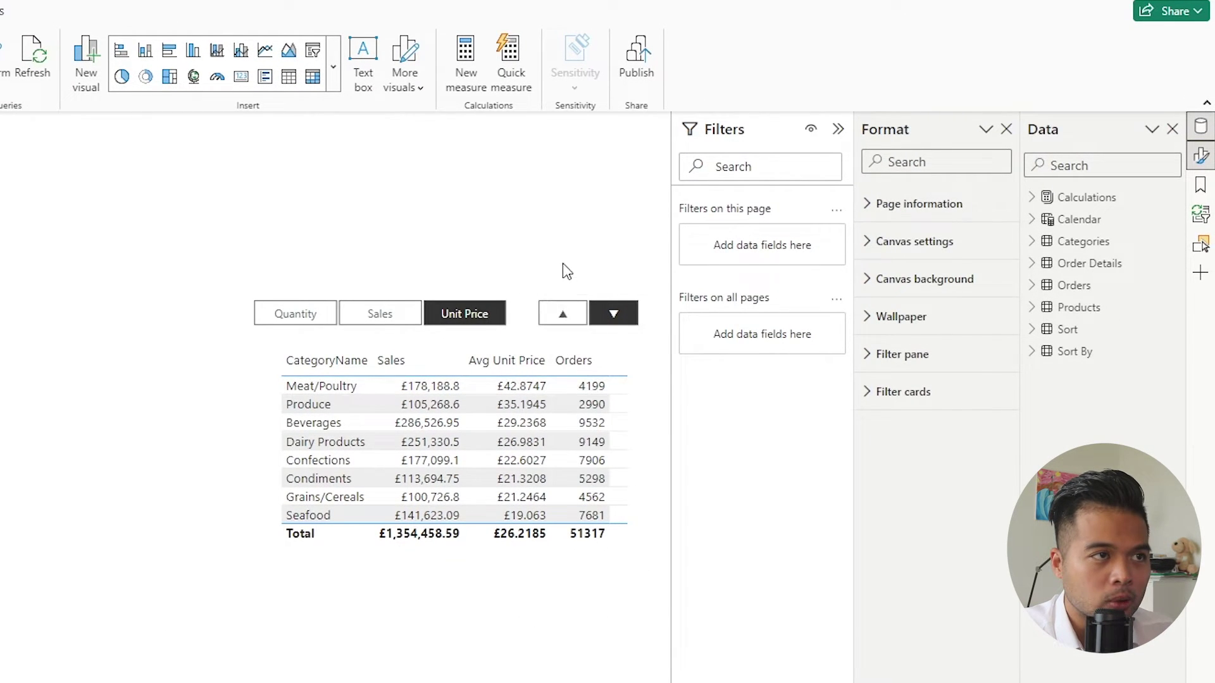
{"action": "left_click", "coordinate": [617, 317]}
{"action": "left_click", "coordinate": [569, 327]}
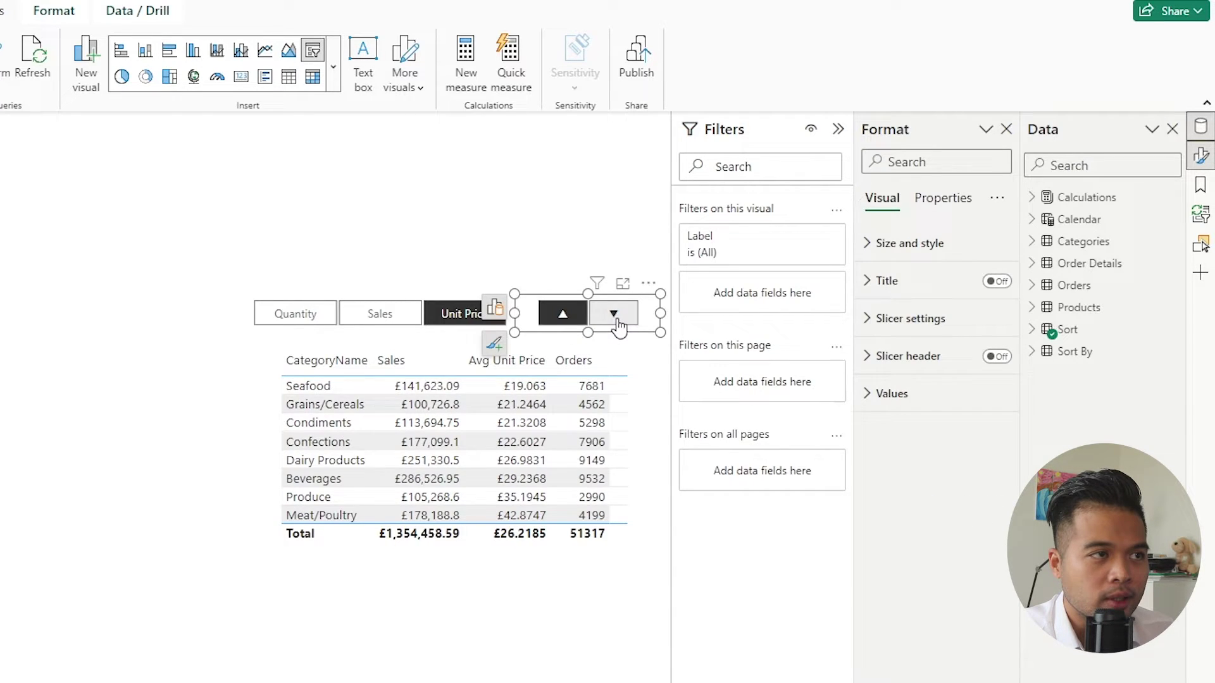
{"action": "left_click", "coordinate": [617, 316]}
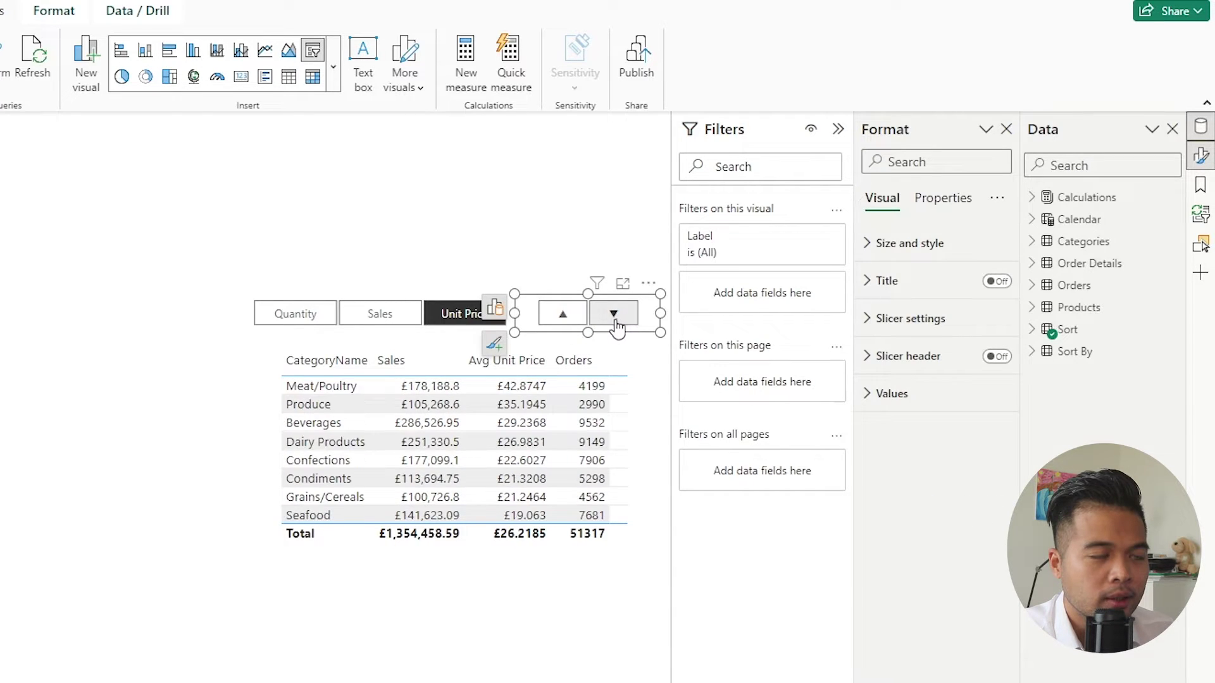
{"action": "left_click", "coordinate": [443, 284]}
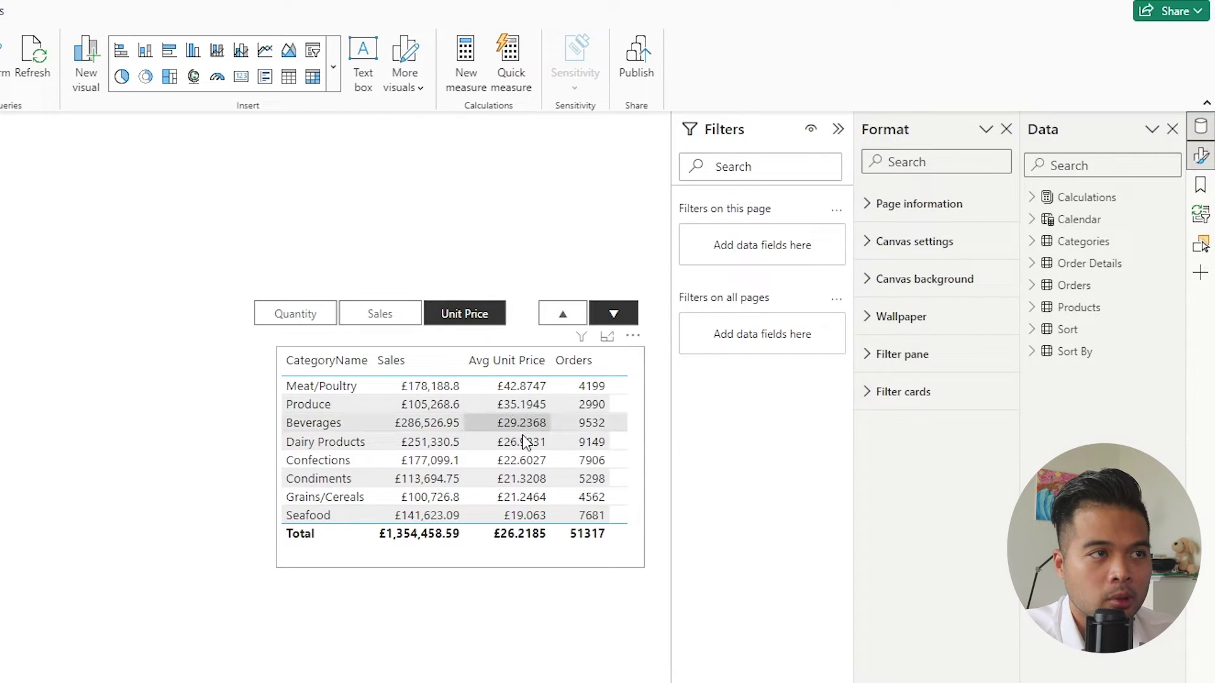
{"action": "left_click", "coordinate": [500, 317]}
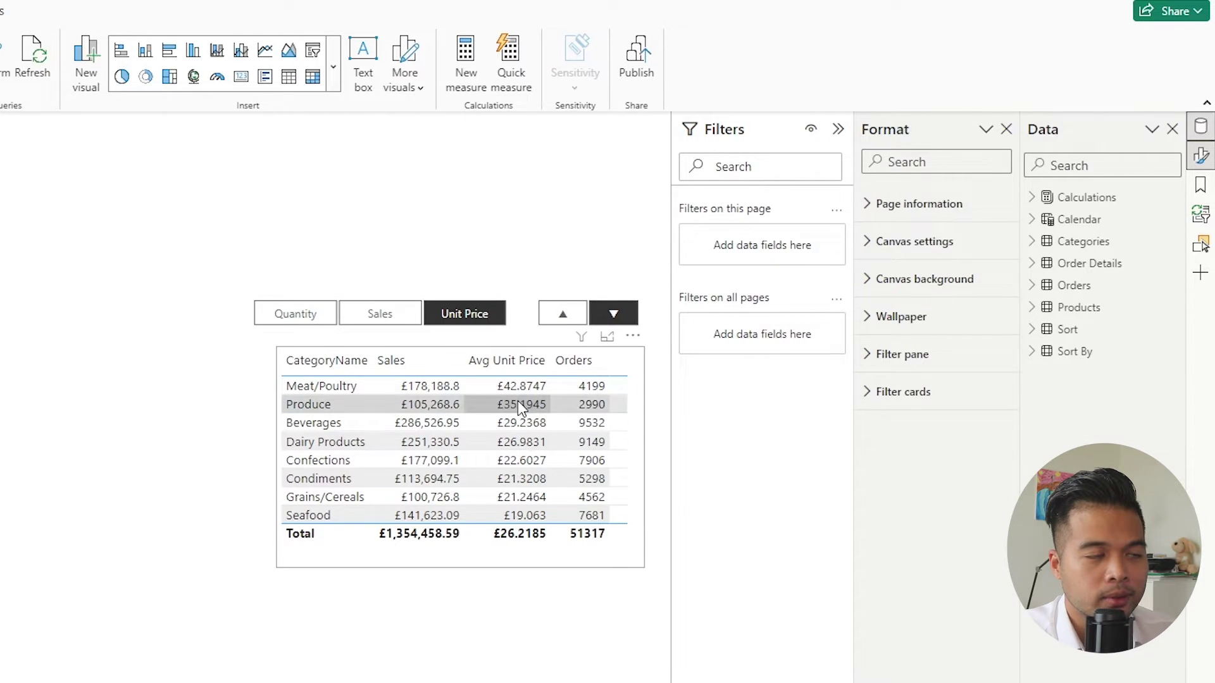
{"action": "left_click", "coordinate": [396, 320]}
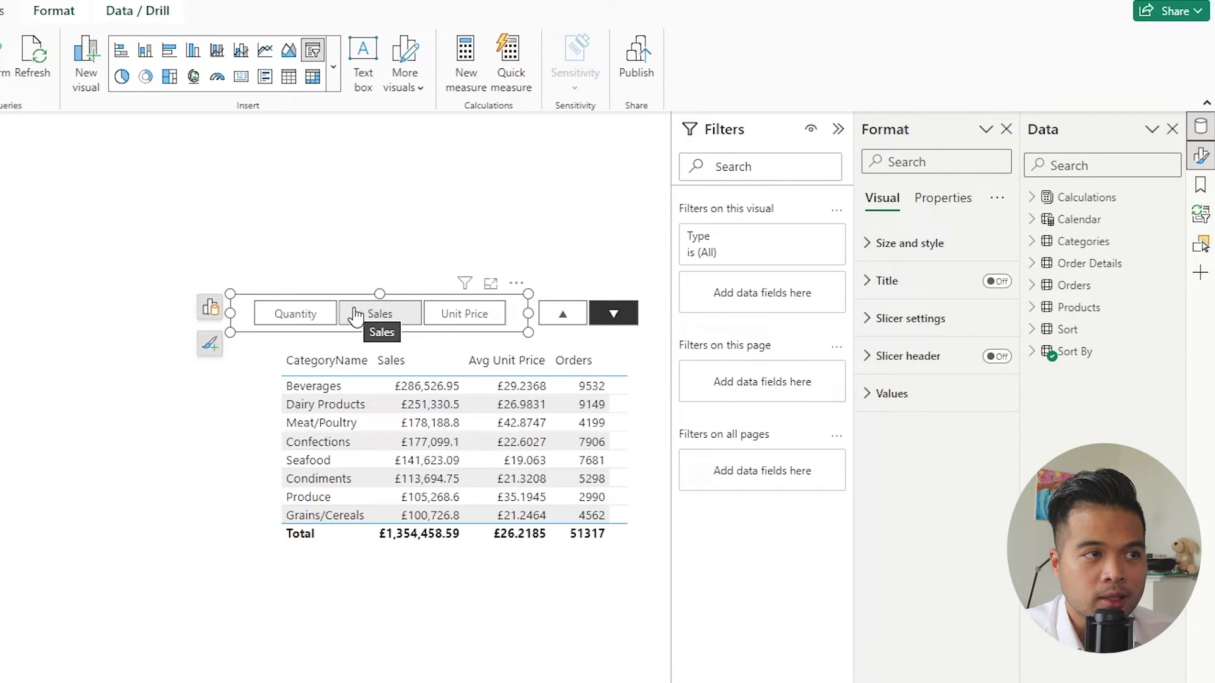
{"action": "left_click", "coordinate": [317, 320]}
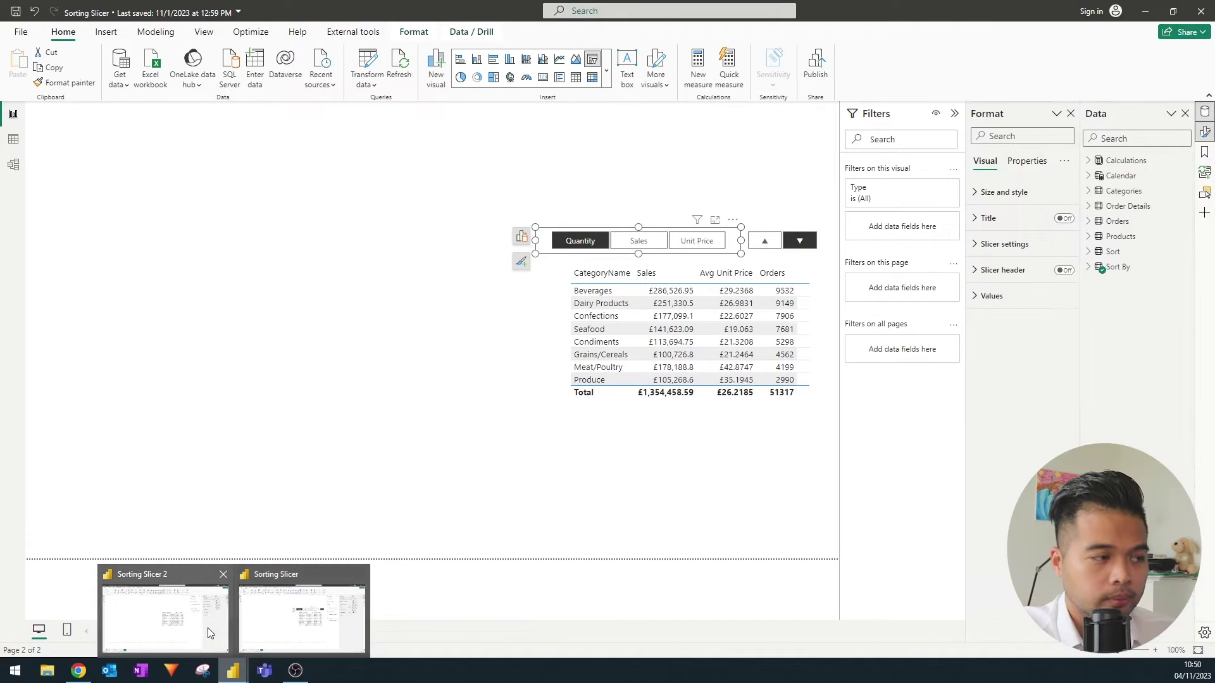
{"action": "left_click", "coordinate": [210, 633]}
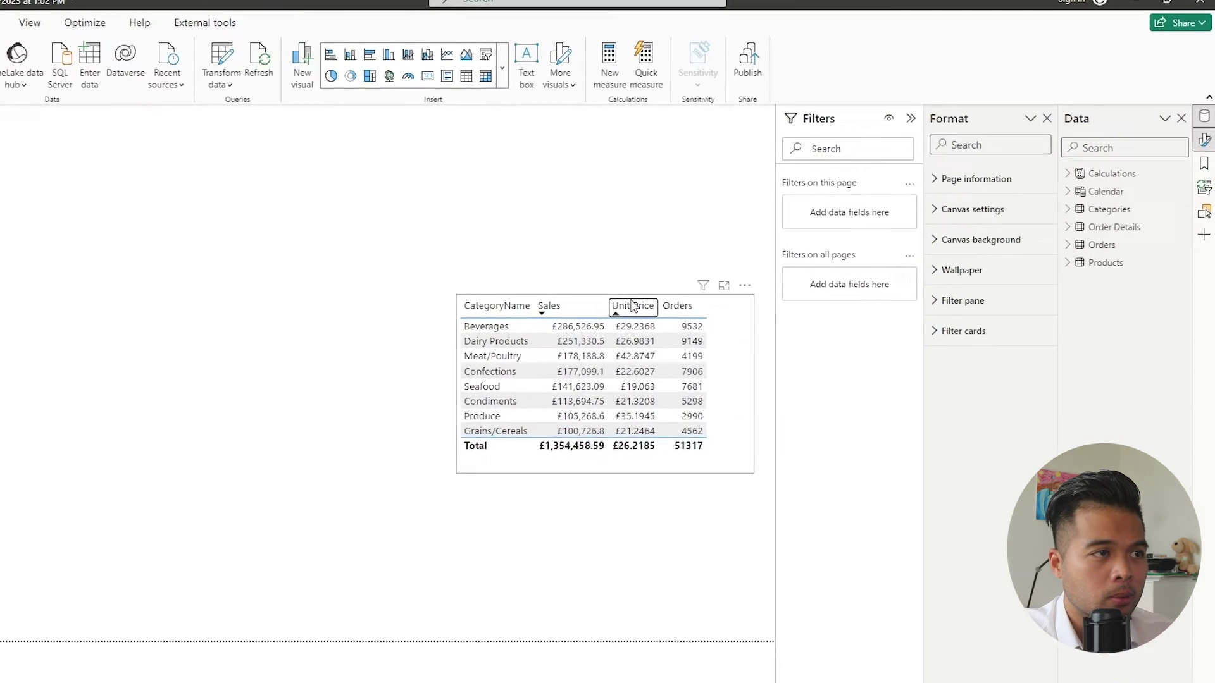
Sort the category table by Unit Price lowest first and select the table
{"action": "left_click", "coordinate": [532, 345]}
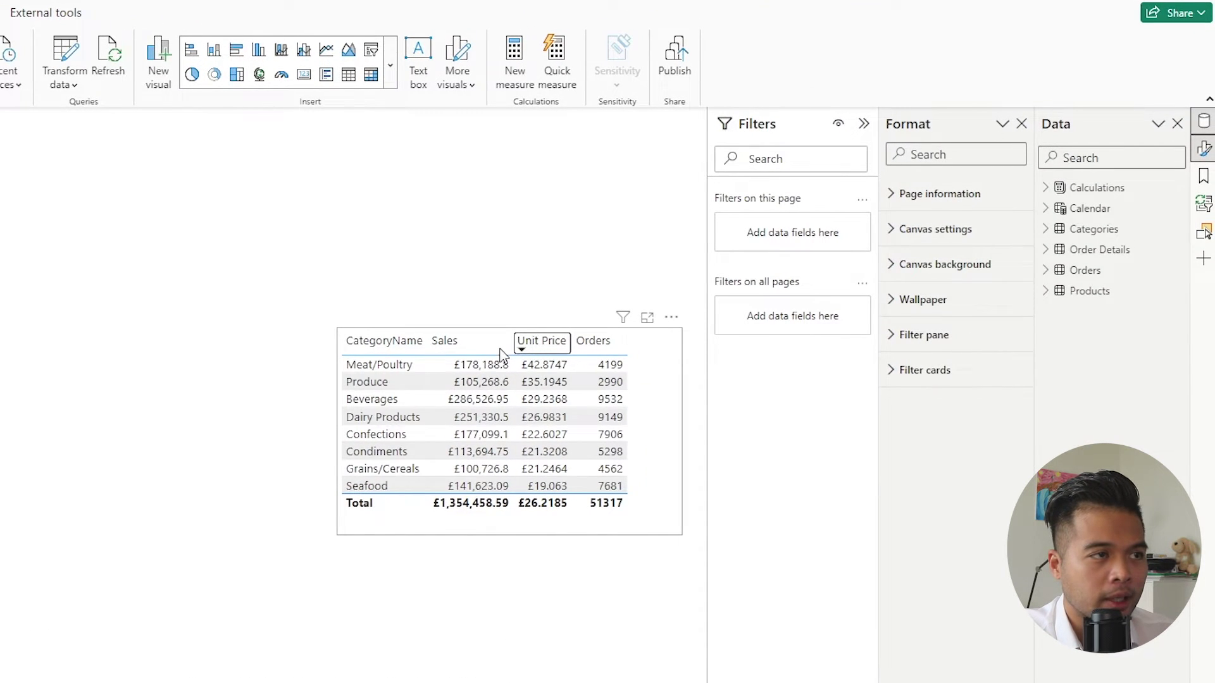
{"action": "left_click", "coordinate": [526, 345]}
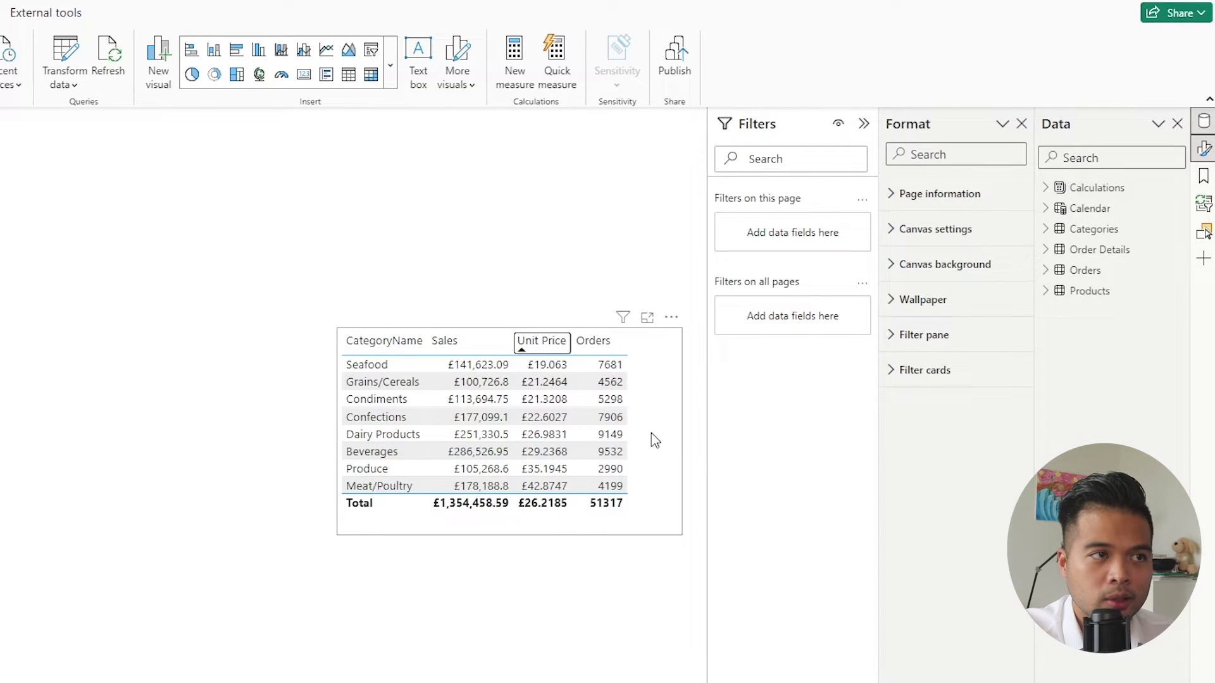
{"action": "left_click", "coordinate": [676, 437]}
Expand the Calculations table in the Data pane to list its measures, then deselect the visual
{"action": "left_click", "coordinate": [318, 341]}
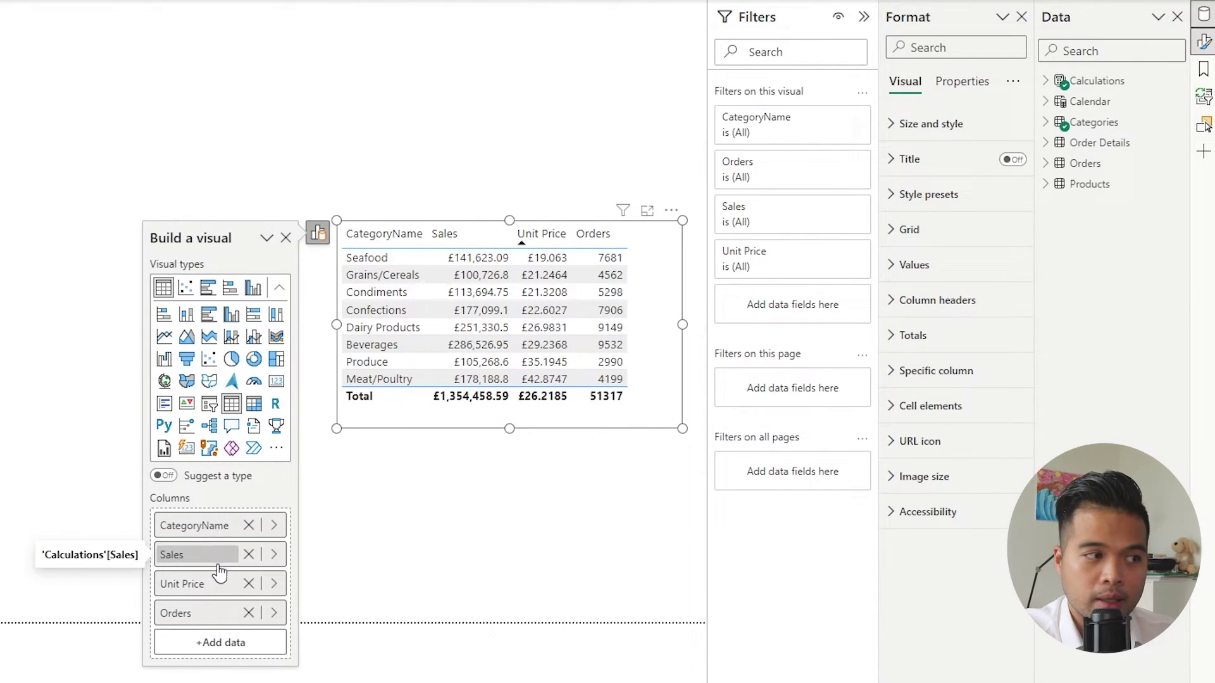
{"action": "left_click", "coordinate": [1050, 82]}
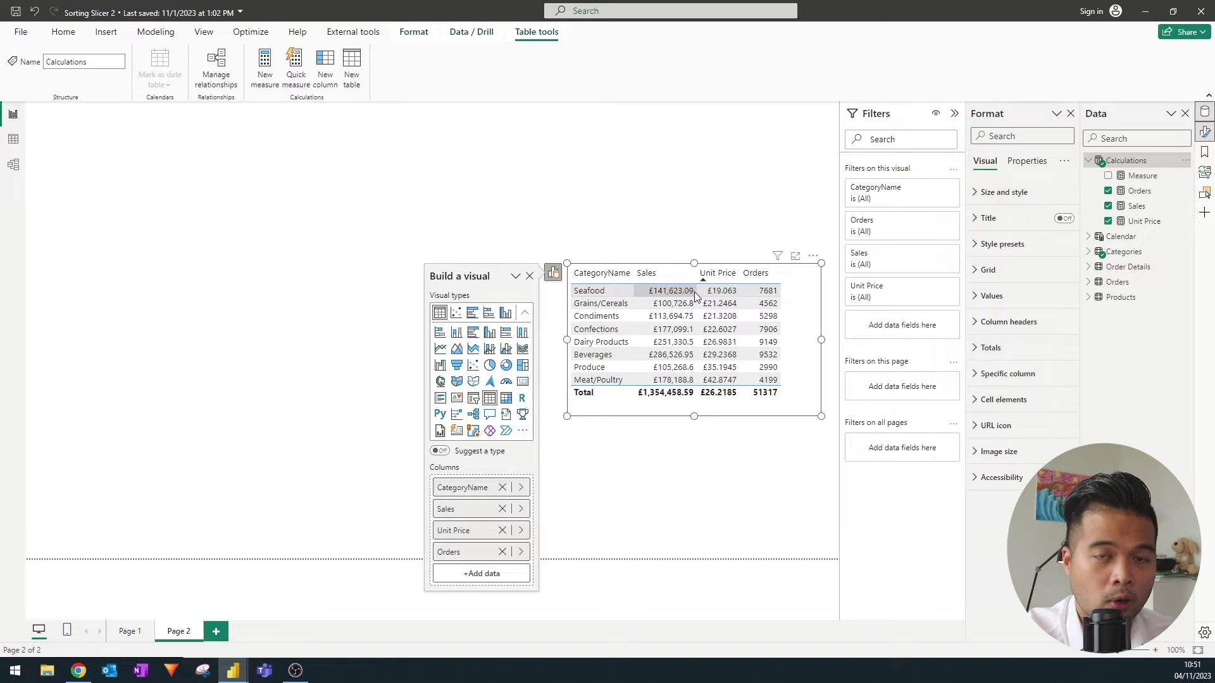
{"action": "left_click", "coordinate": [383, 175]}
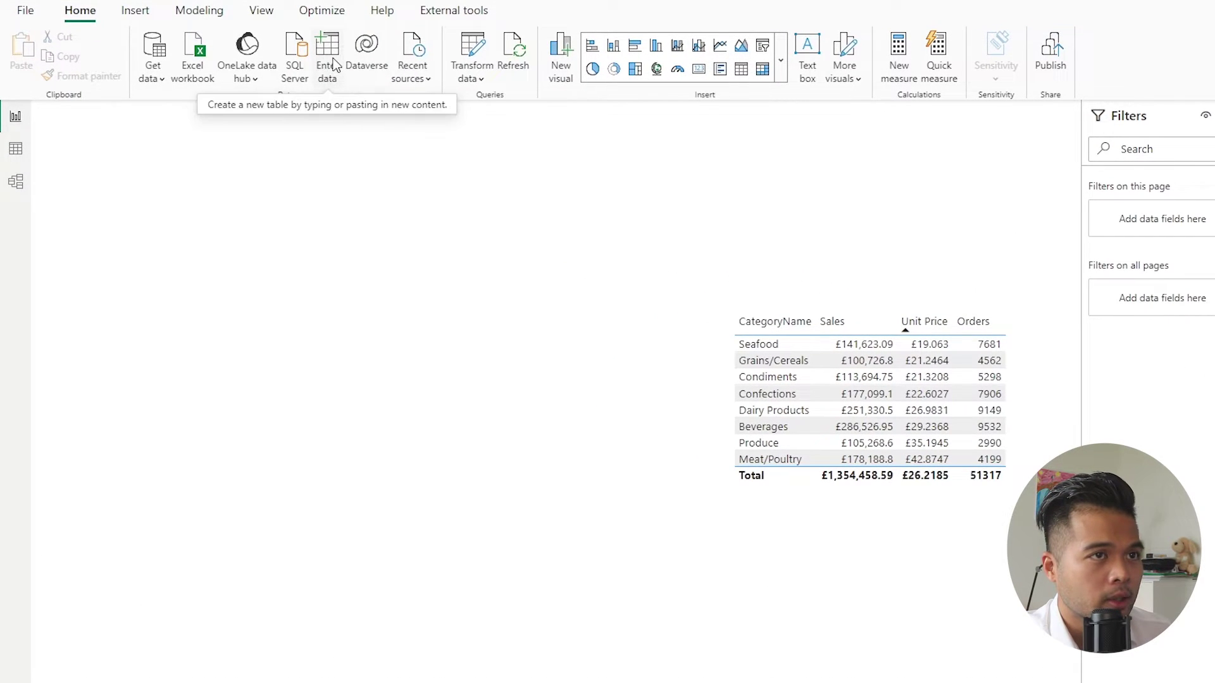
Start an Enter data table named Sort and rename its first column to Label
{"action": "left_click", "coordinate": [334, 66]}
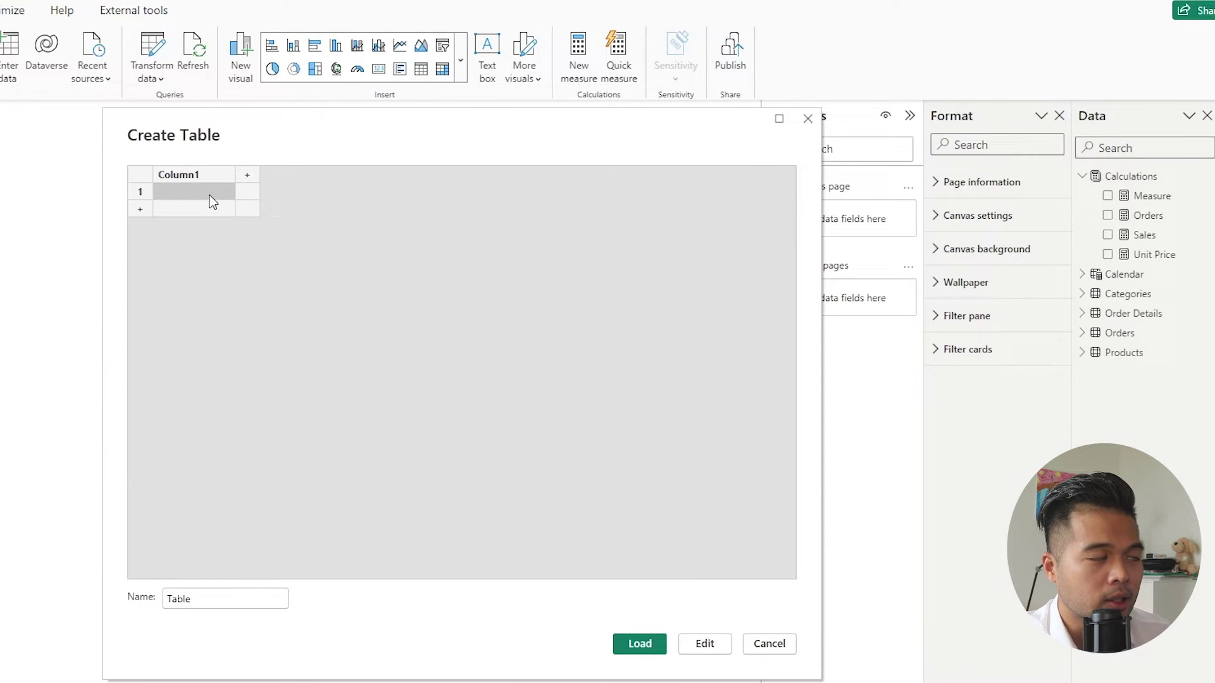
{"action": "double_click", "coordinate": [226, 599]}
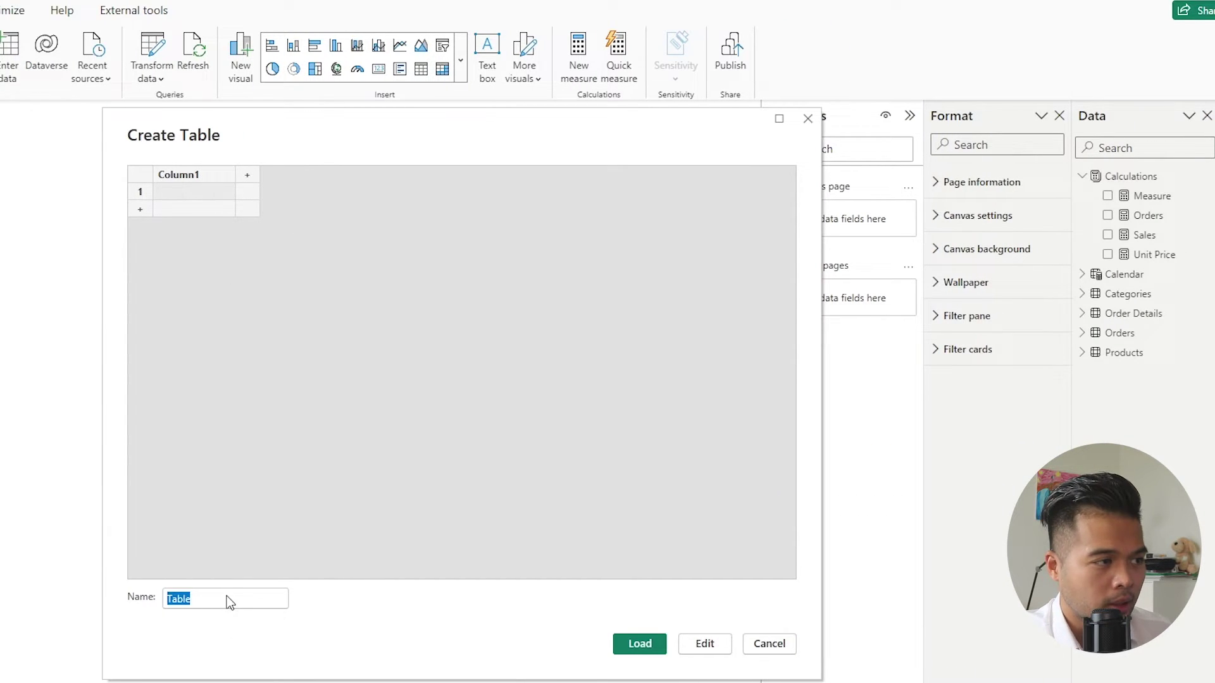
{"action": "type", "text": "Sort"}
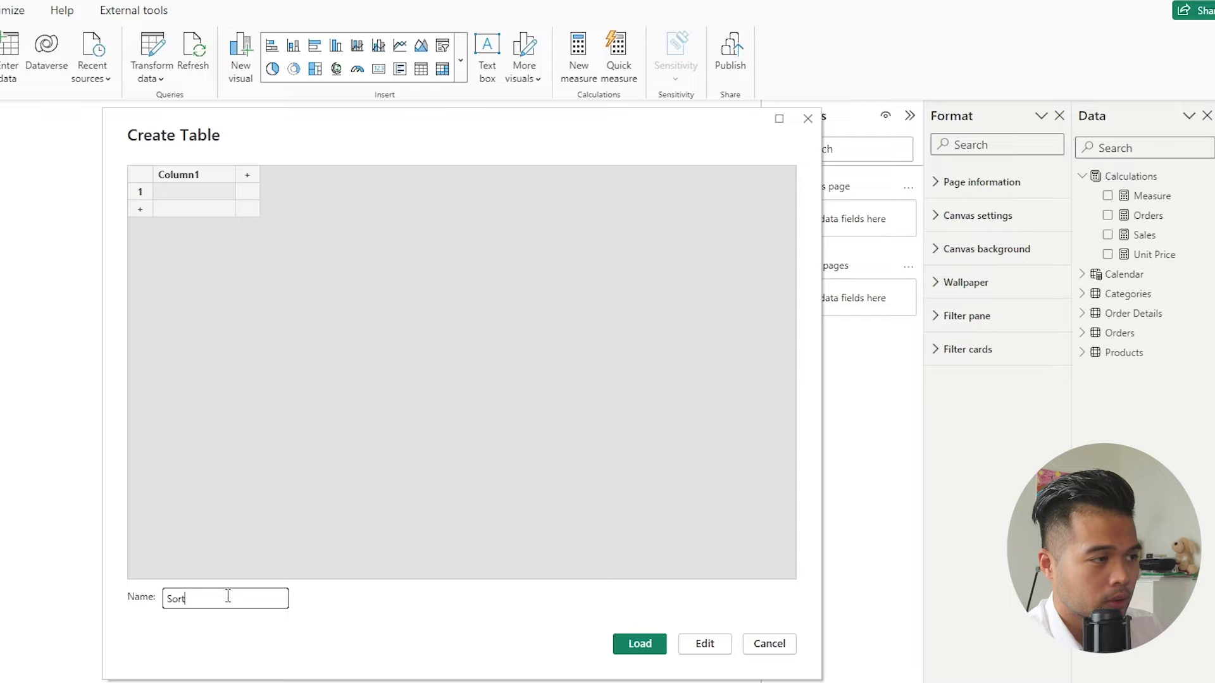
{"action": "left_click", "coordinate": [191, 195]}
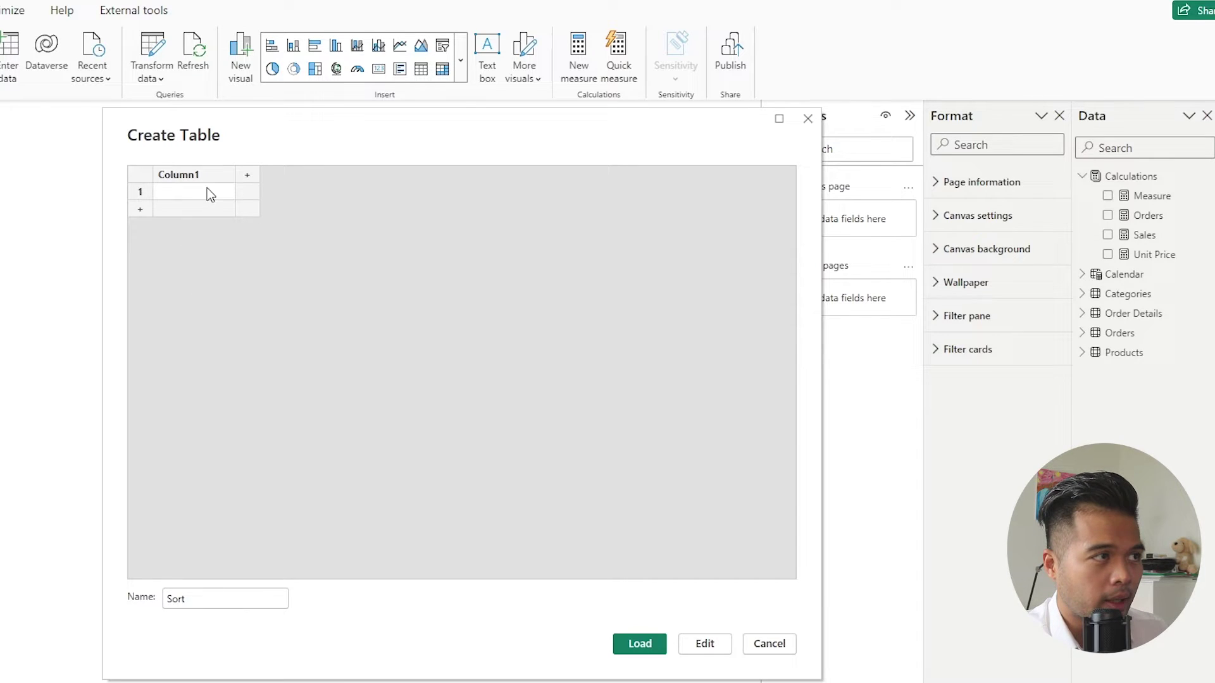
{"action": "double_click", "coordinate": [208, 180]}
{"action": "type", "text": "Label"}
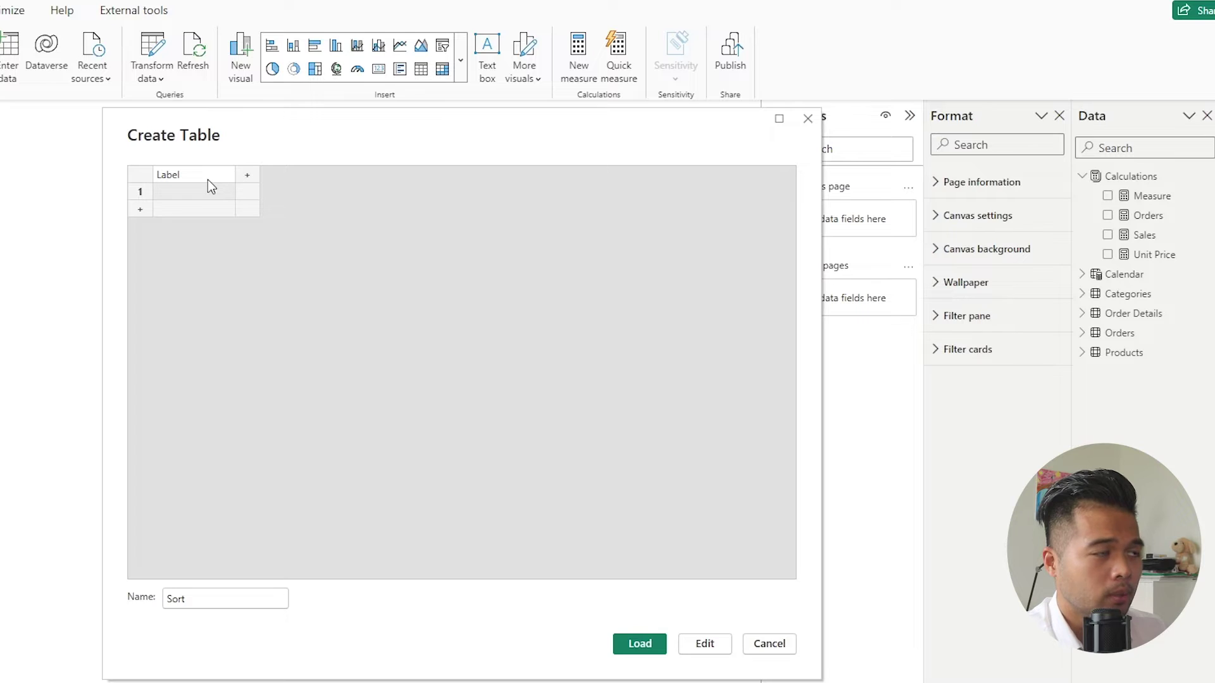
{"action": "key", "text": "Return"}
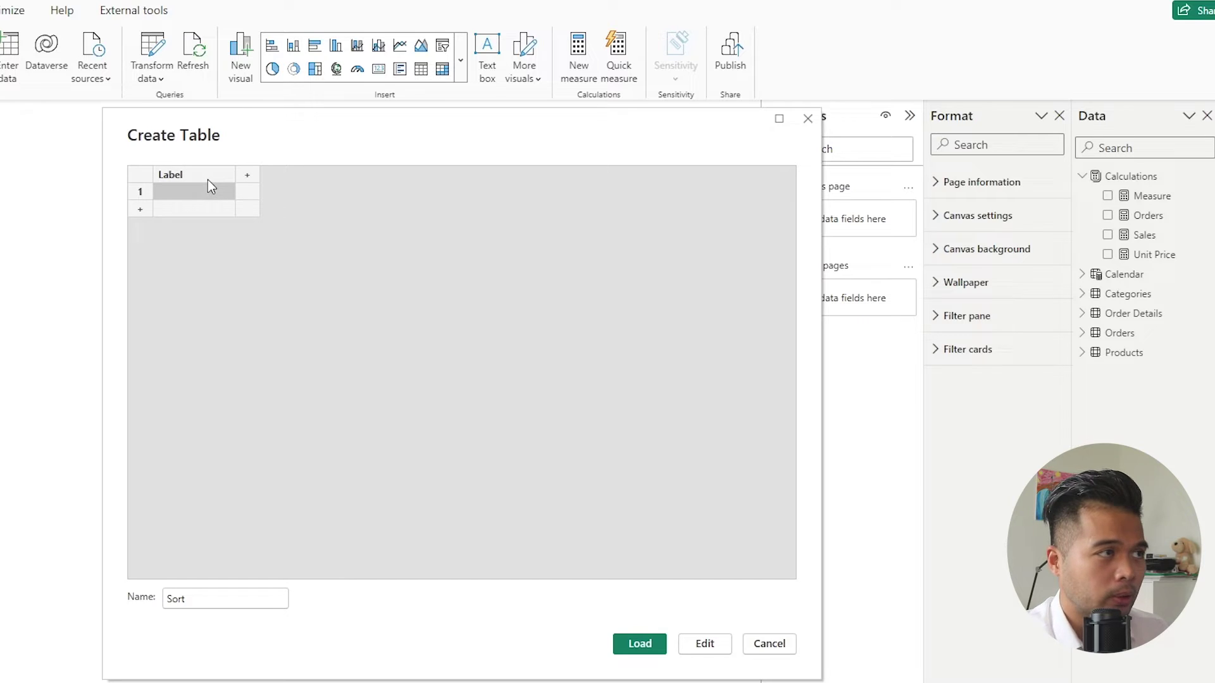
Fill the Label column with the symbols ▲ in row 1 and ▼ in row 2
{"action": "left_click", "coordinate": [210, 195]}
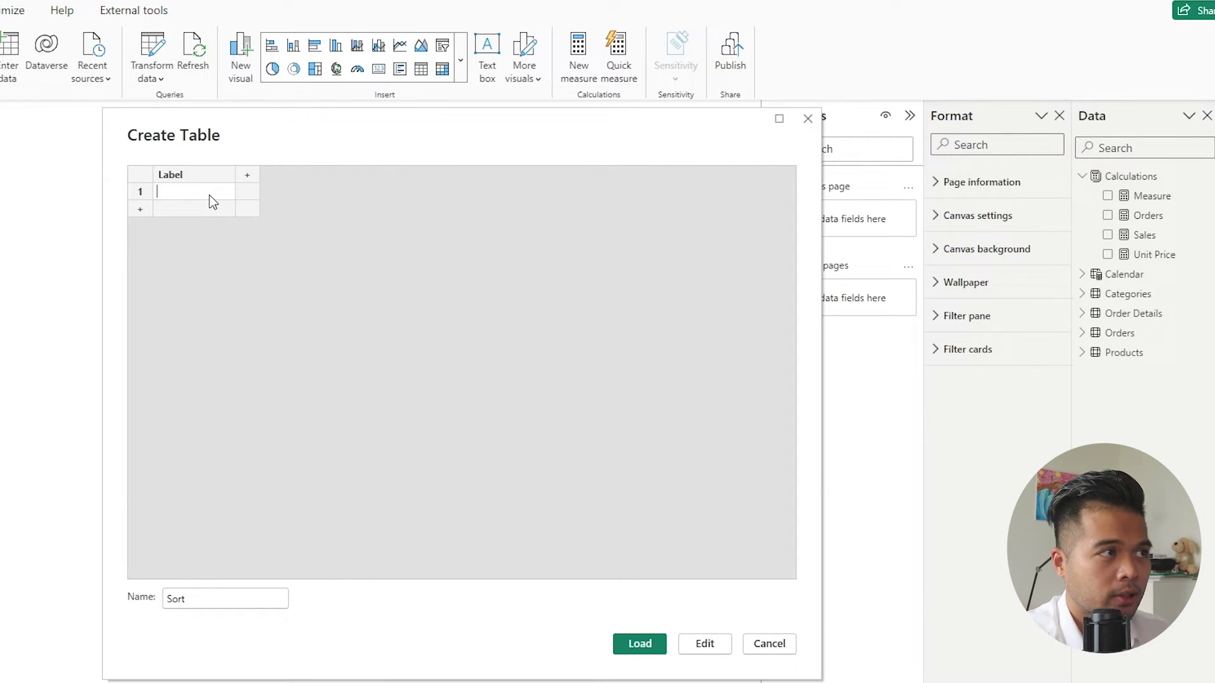
{"action": "key", "text": "super+period"}
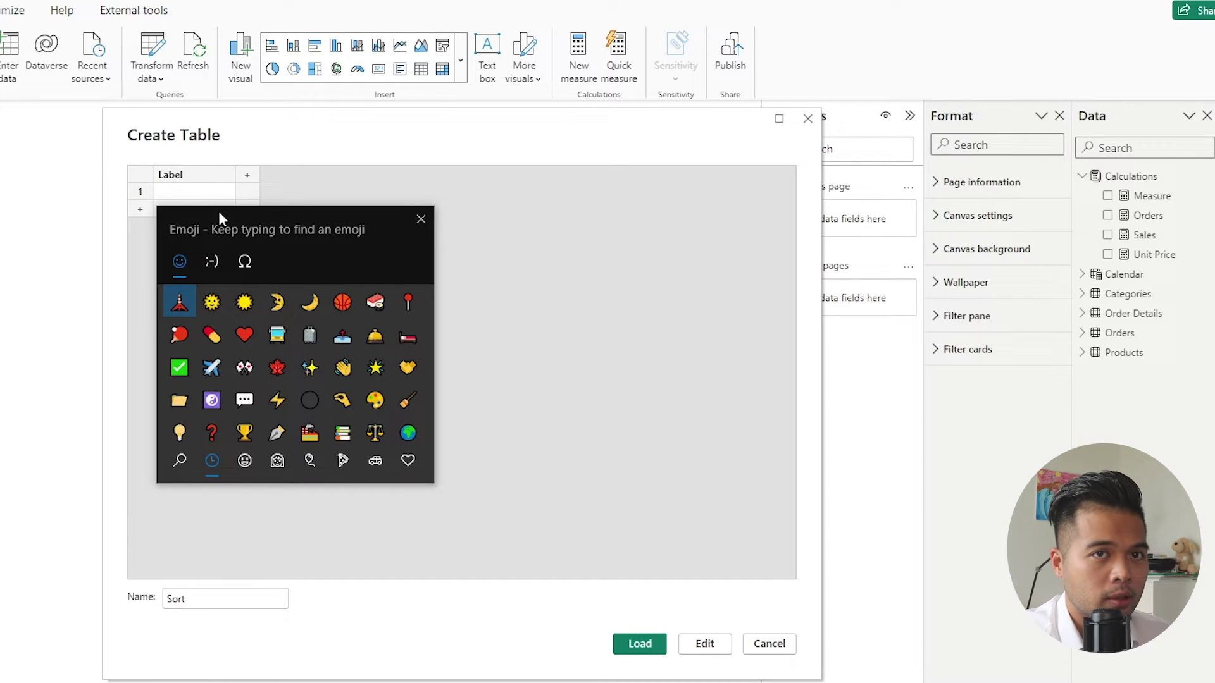
{"action": "left_click", "coordinate": [247, 263]}
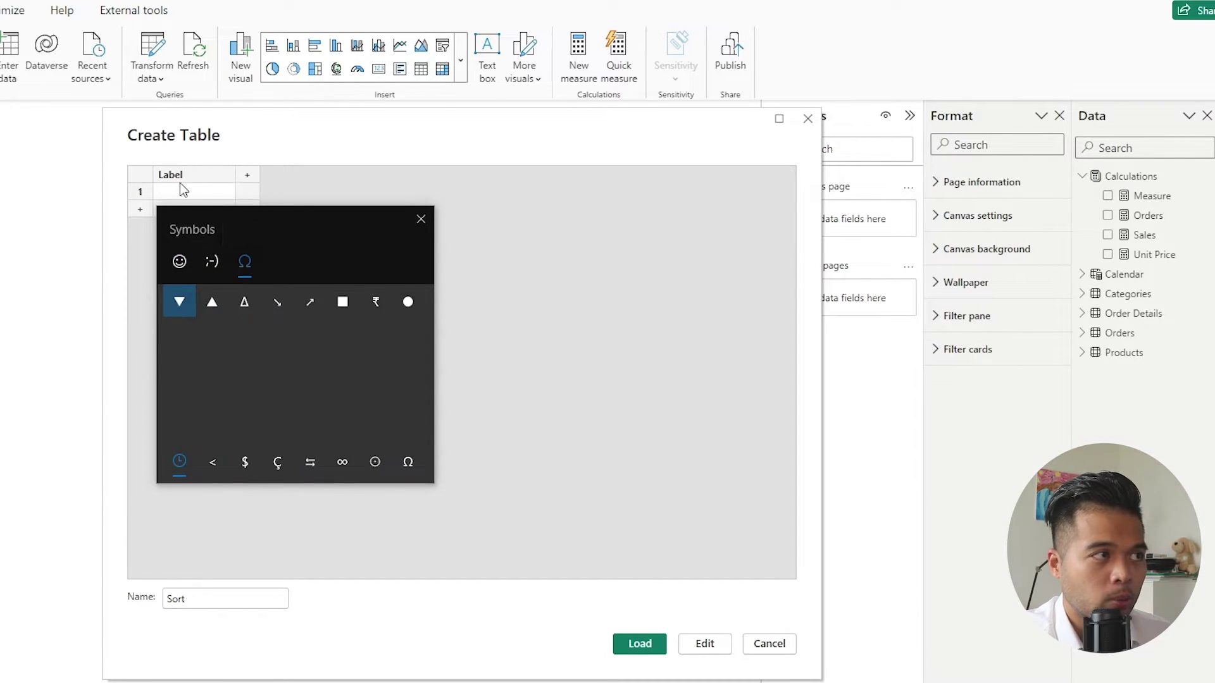
{"action": "left_click", "coordinate": [218, 304]}
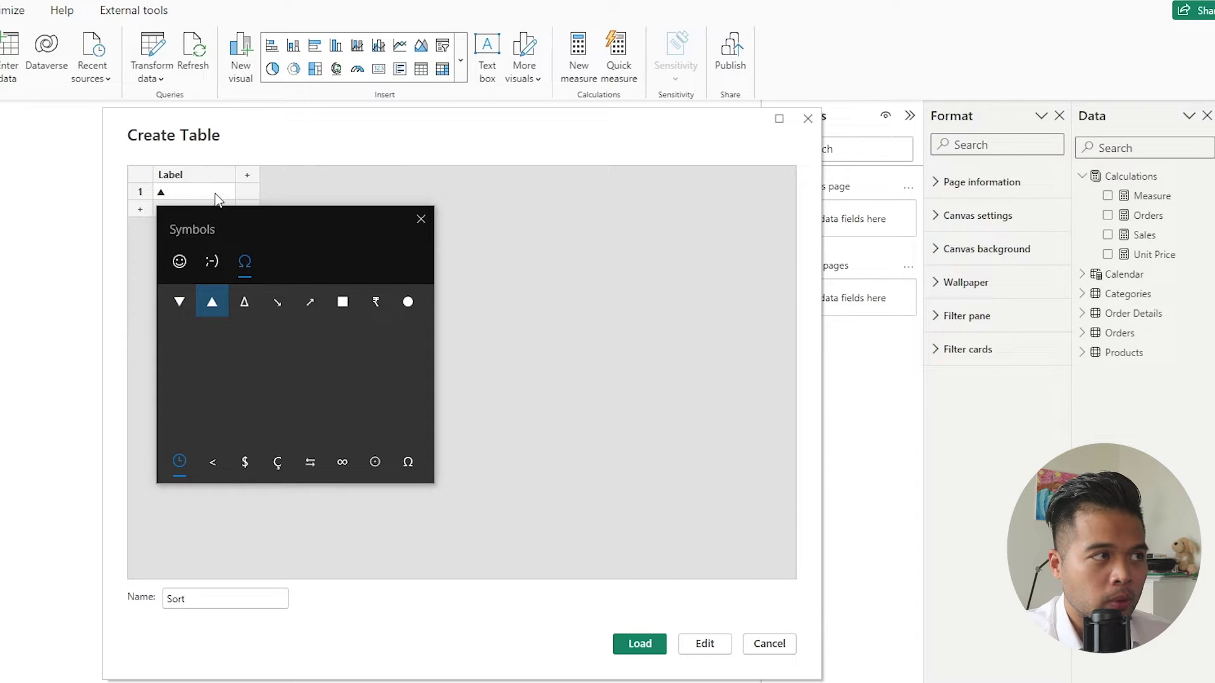
{"action": "key", "text": "Escape"}
{"action": "left_click", "coordinate": [200, 209]}
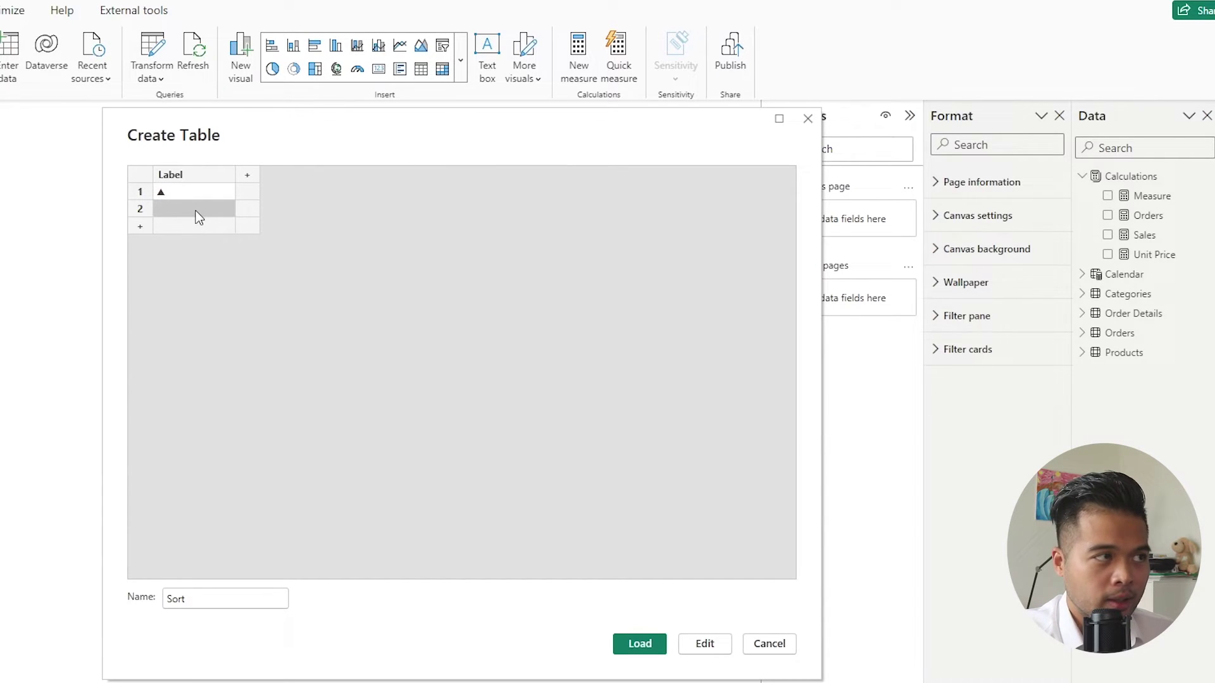
{"action": "key", "text": "super+period"}
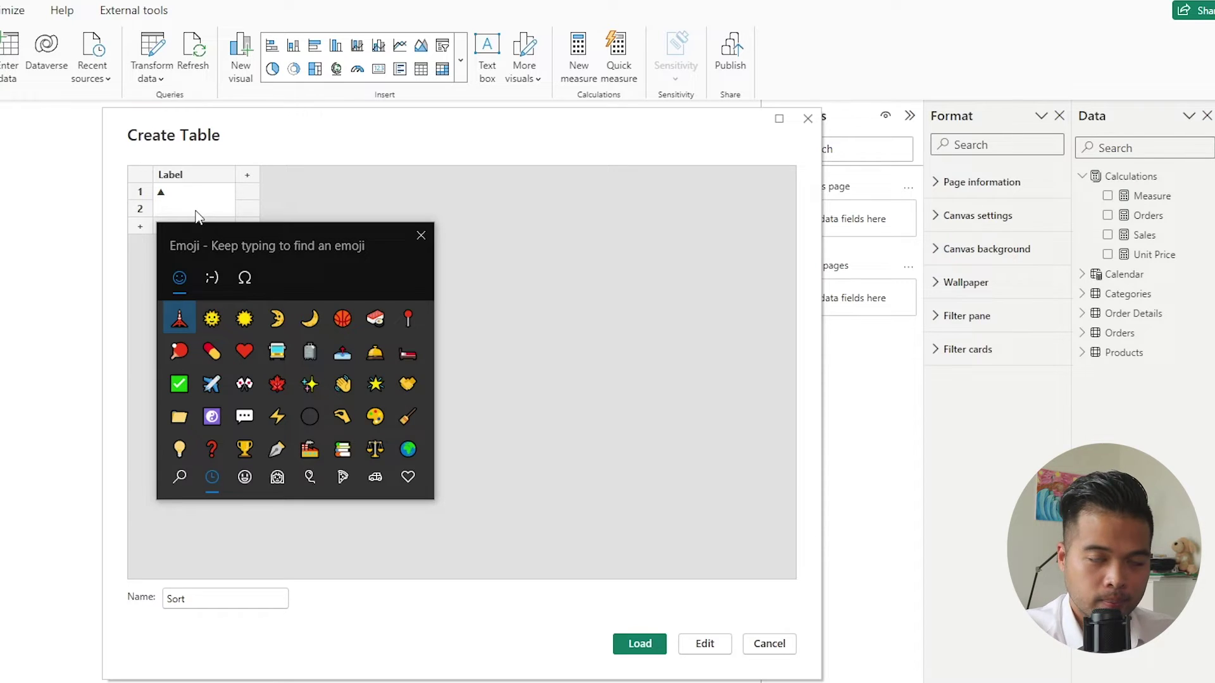
{"action": "left_click", "coordinate": [250, 286]}
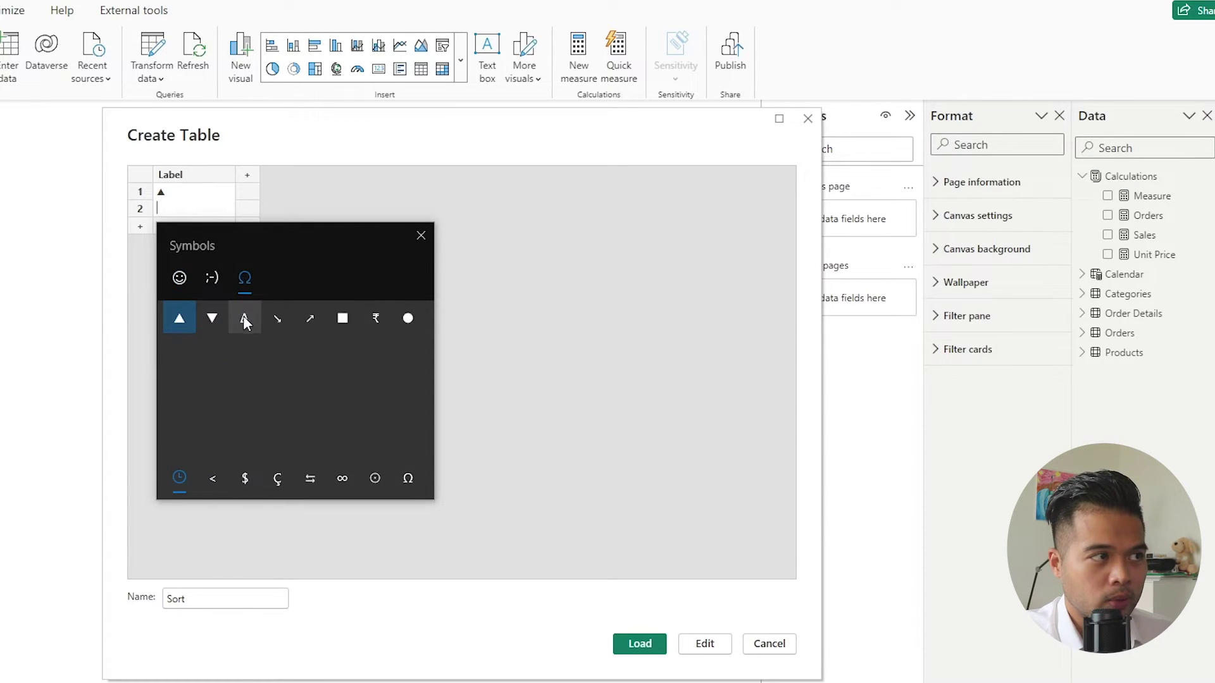
{"action": "left_click", "coordinate": [211, 319]}
Add a Name column with ASC and DESC beside ▲ and ▼, and load the table
{"action": "left_click", "coordinate": [246, 175]}
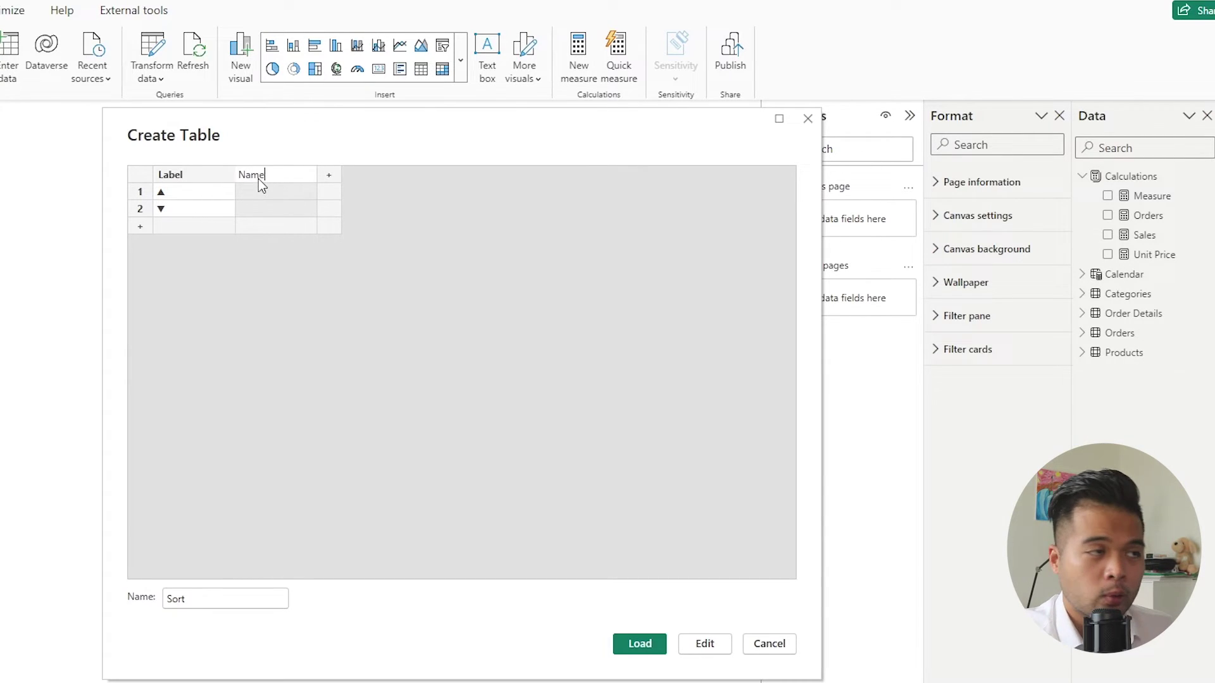
{"action": "left_click", "coordinate": [279, 193]}
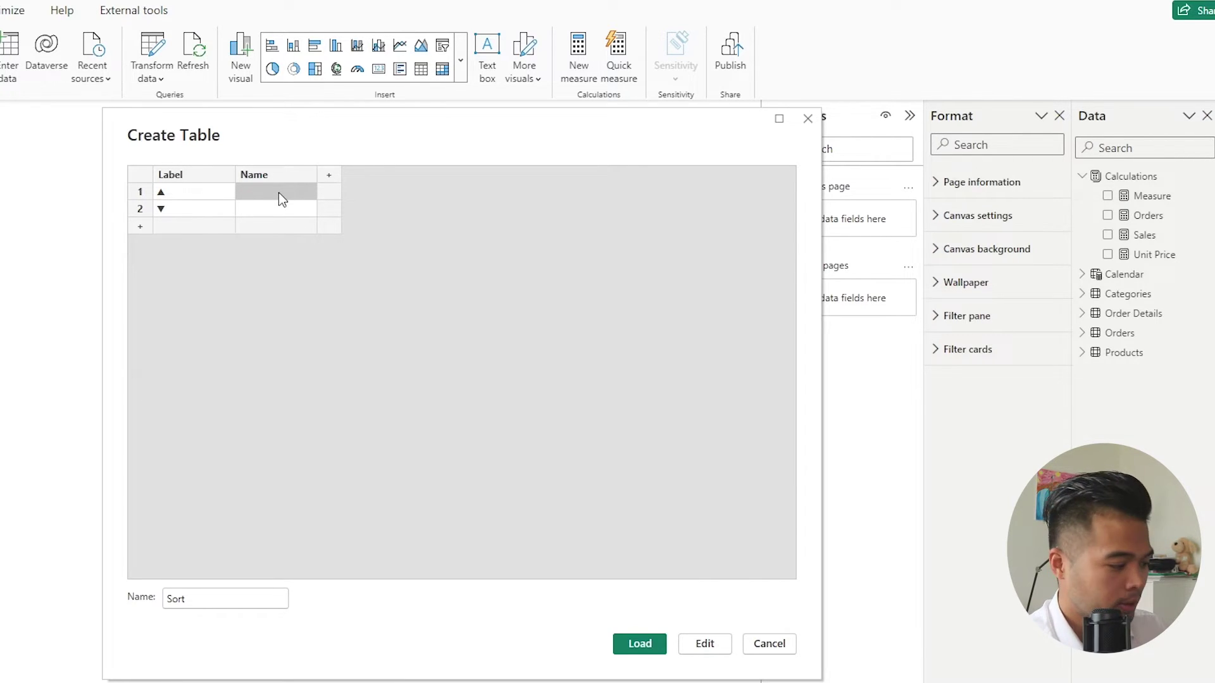
{"action": "type", "text": "Asc"}
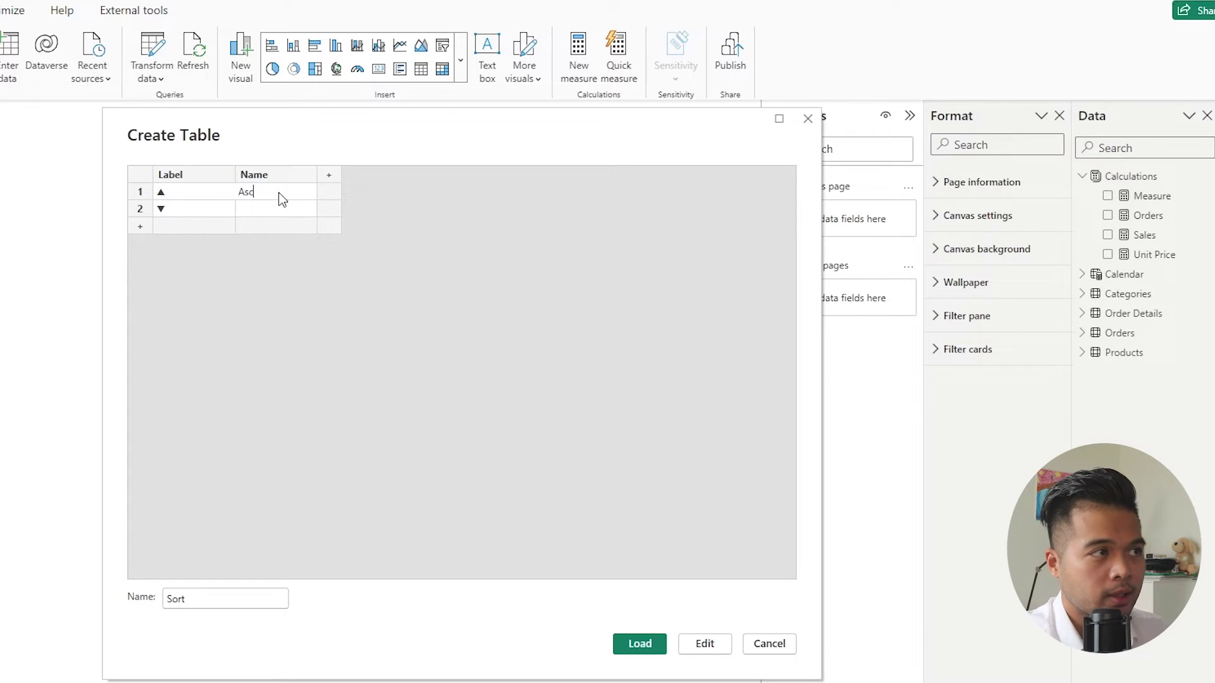
{"action": "key", "text": "BackSpace"}
{"action": "key", "text": "BackSpace"}
{"action": "type", "text": "SC"}
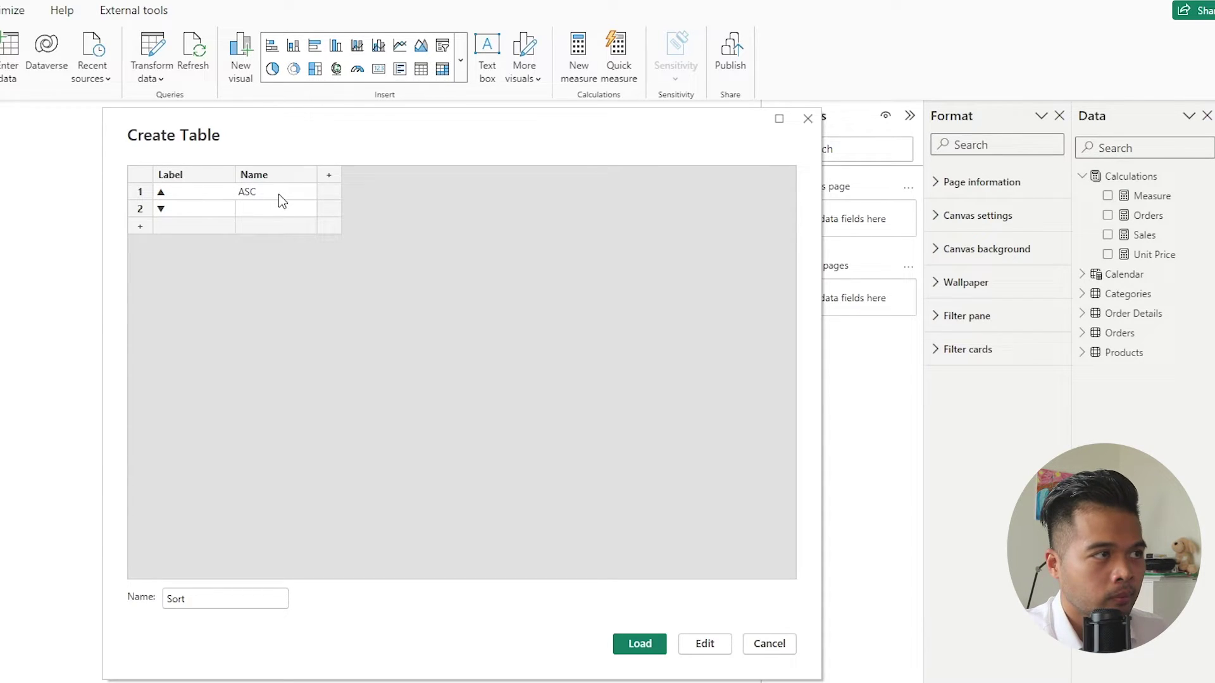
{"action": "left_click", "coordinate": [256, 211]}
{"action": "type", "text": "DESC"}
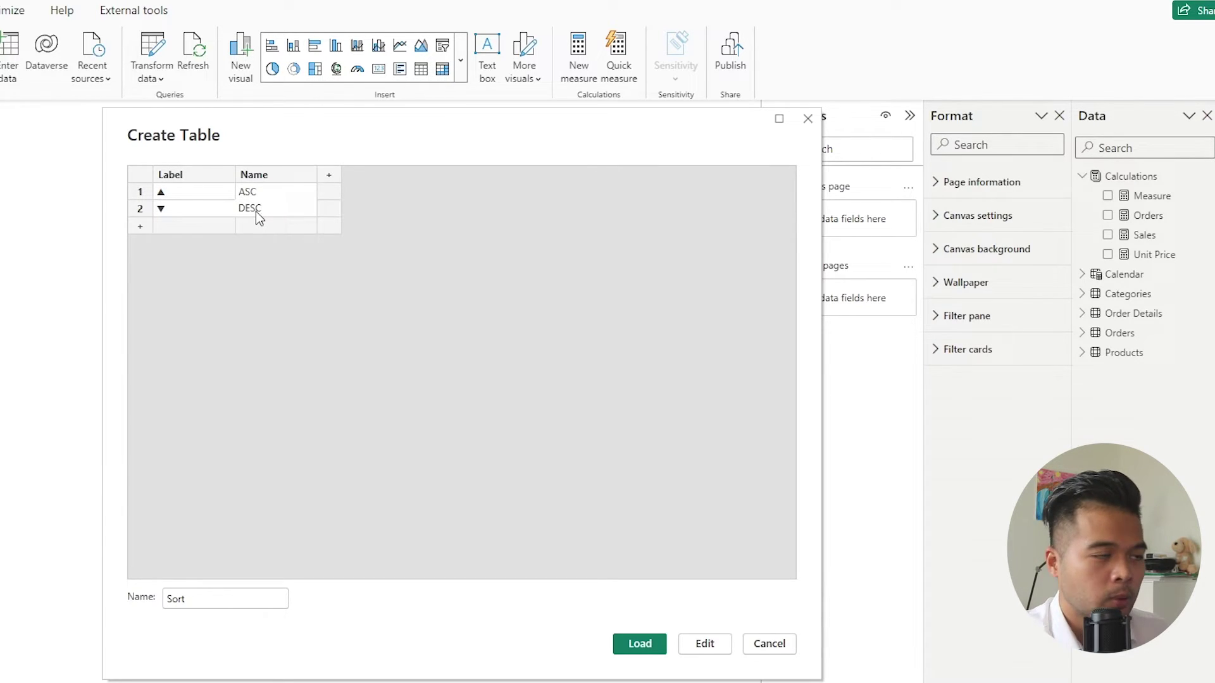
{"action": "left_click", "coordinate": [283, 353]}
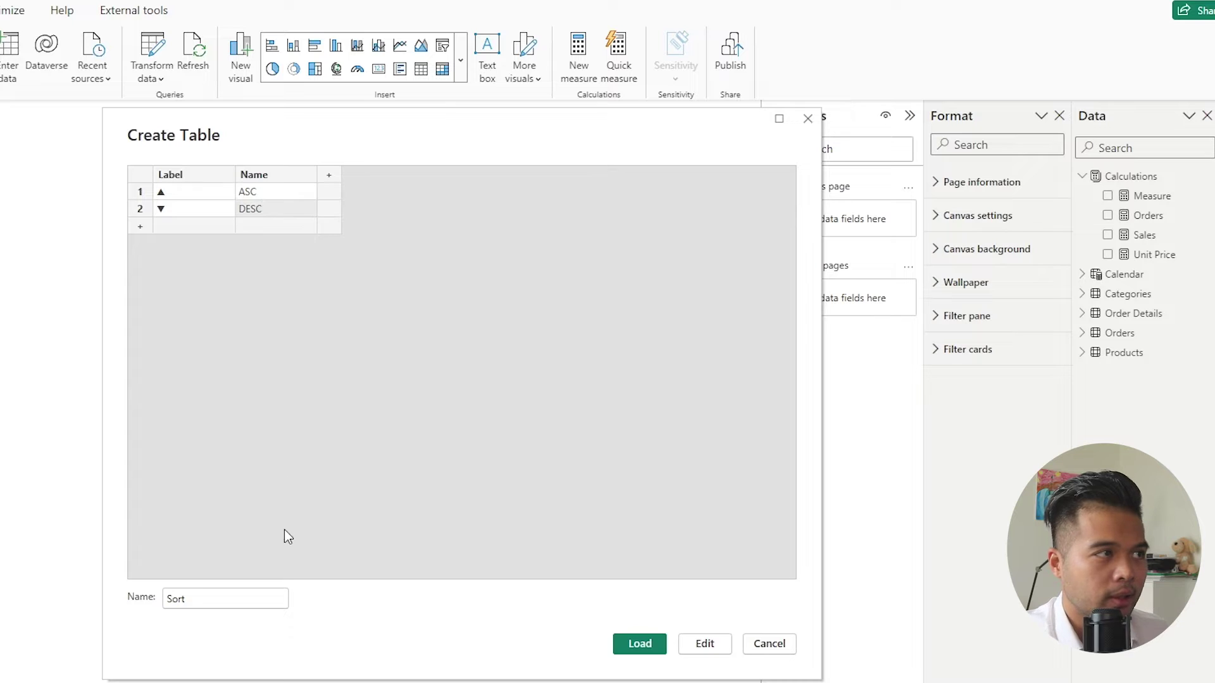
{"action": "left_click", "coordinate": [647, 643]}
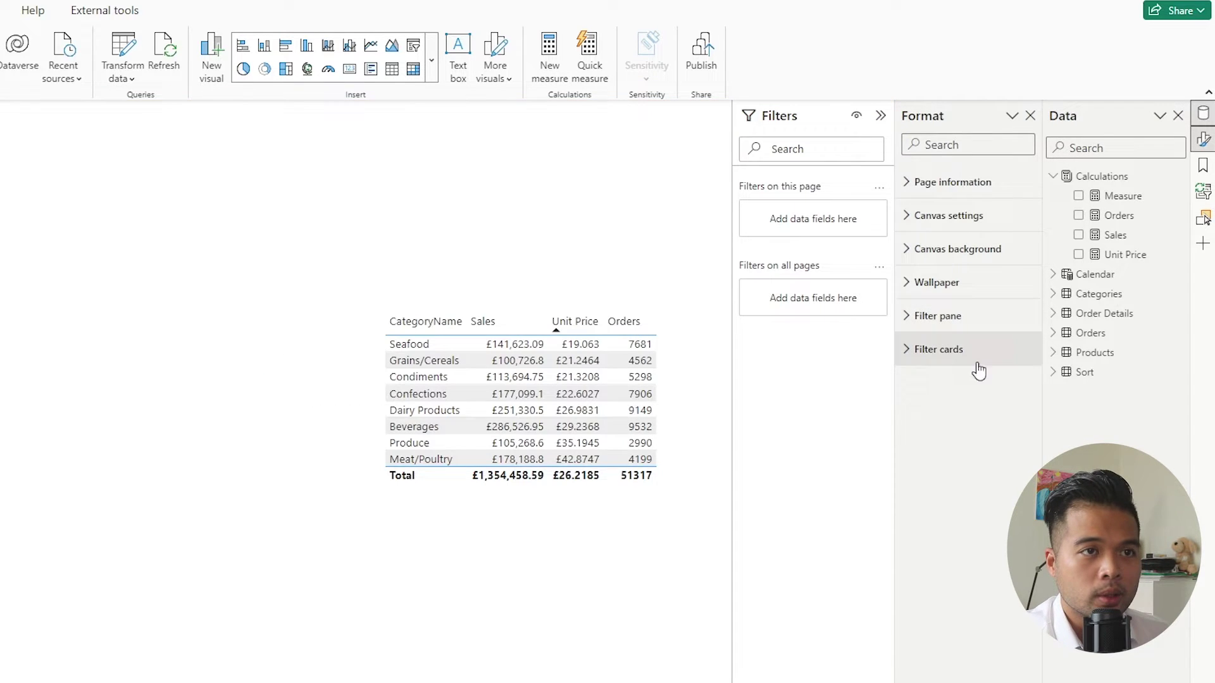
Expand the Sort table and drag its Label field onto the report canvas
{"action": "left_click", "coordinate": [1053, 374]}
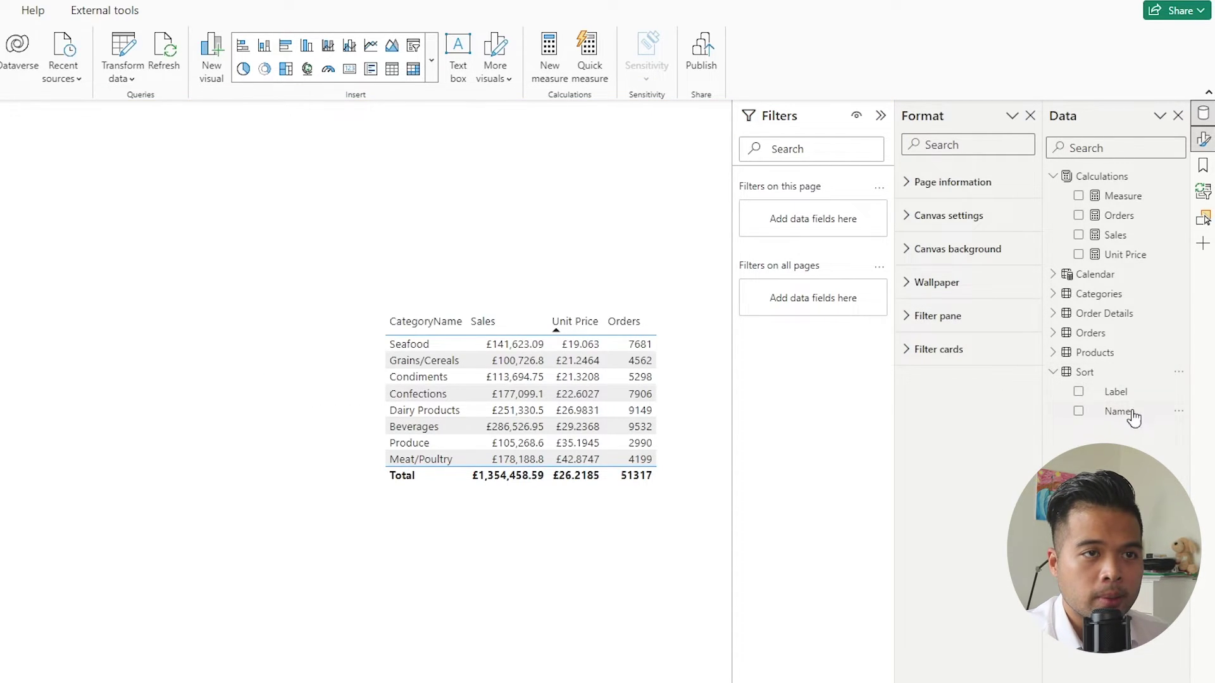
{"action": "left_click_drag", "start_coordinate": [1132, 397], "coordinate": [545, 217]}
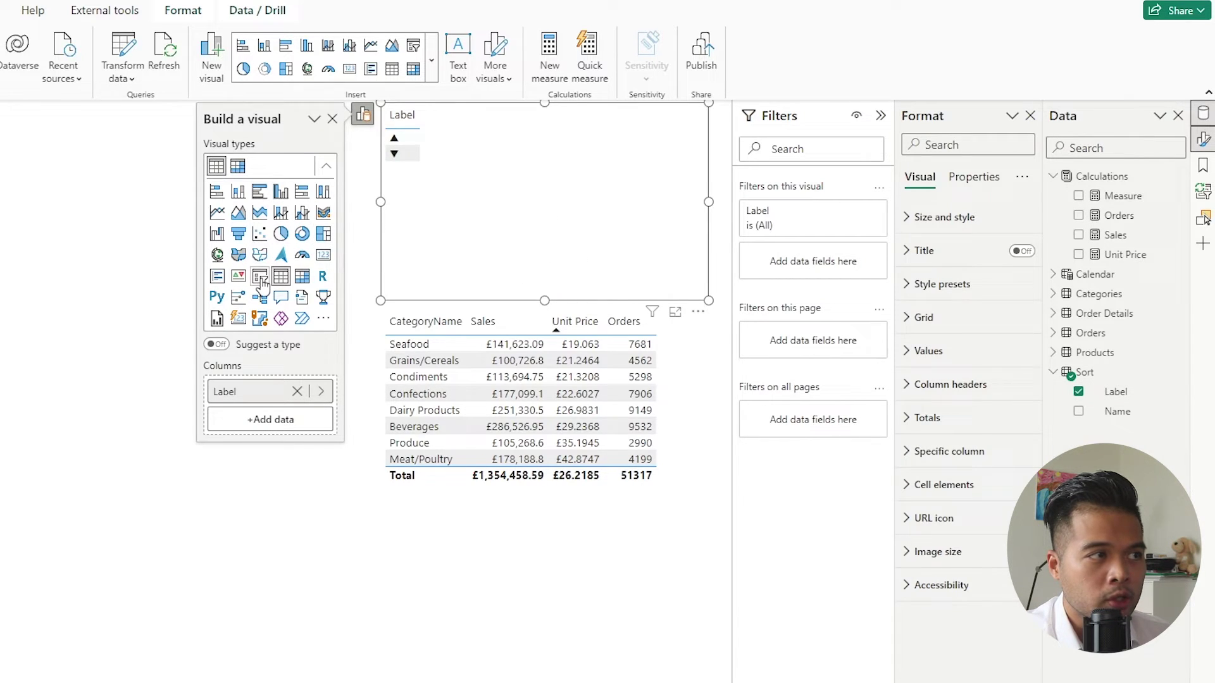
Convert the Label visual to a Tile-style slicer, shrink it, and place it above the table
{"action": "left_click", "coordinate": [261, 279]}
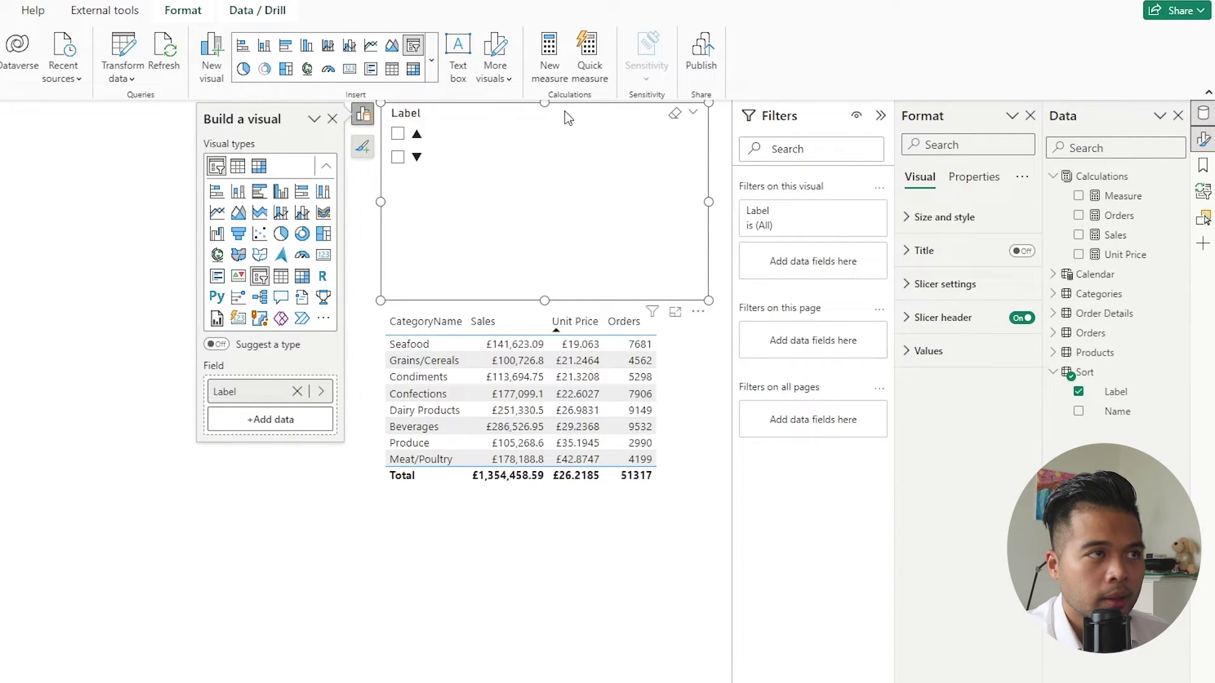
{"action": "left_click_drag", "start_coordinate": [544, 104], "coordinate": [553, 250]}
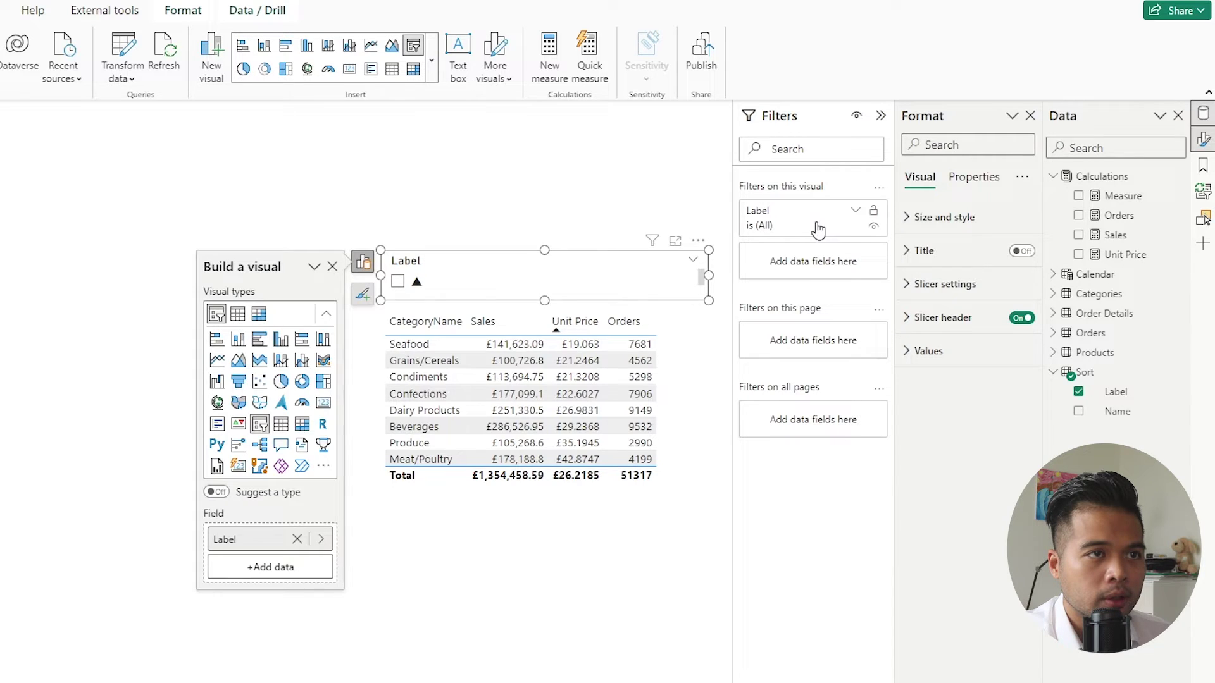
{"action": "left_click", "coordinate": [939, 282]}
{"action": "left_click", "coordinate": [960, 370]}
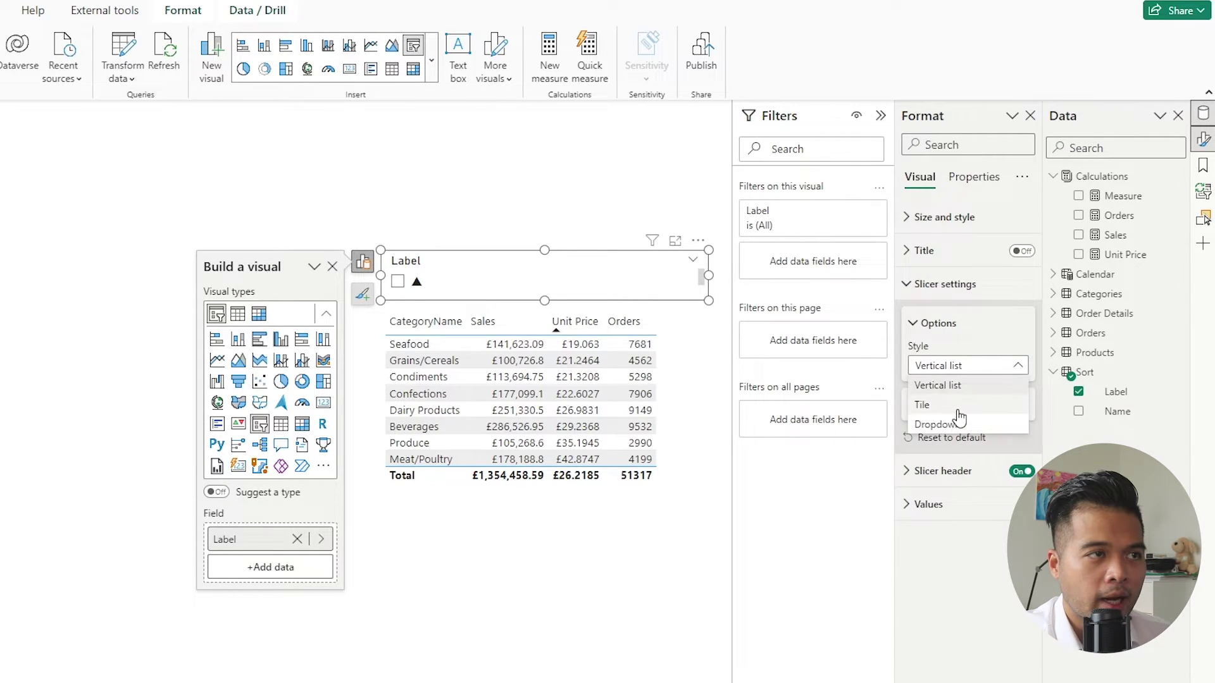
{"action": "left_click", "coordinate": [956, 408]}
{"action": "left_click_drag", "start_coordinate": [381, 276], "coordinate": [579, 288]}
{"action": "left_click_drag", "start_coordinate": [624, 253], "coordinate": [591, 260]}
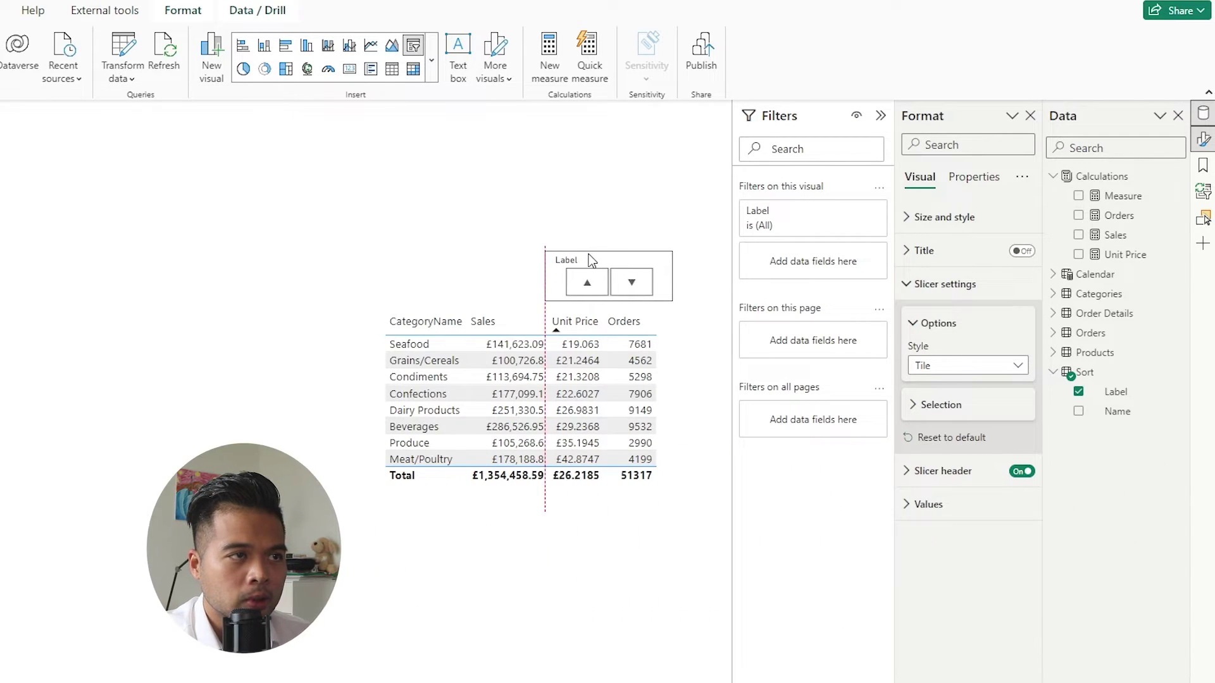
Turn off the slicer header, fine-tune its size, and select the ▼ option
{"action": "left_click", "coordinate": [1022, 472]}
{"action": "left_click_drag", "start_coordinate": [609, 251], "coordinate": [545, 285]}
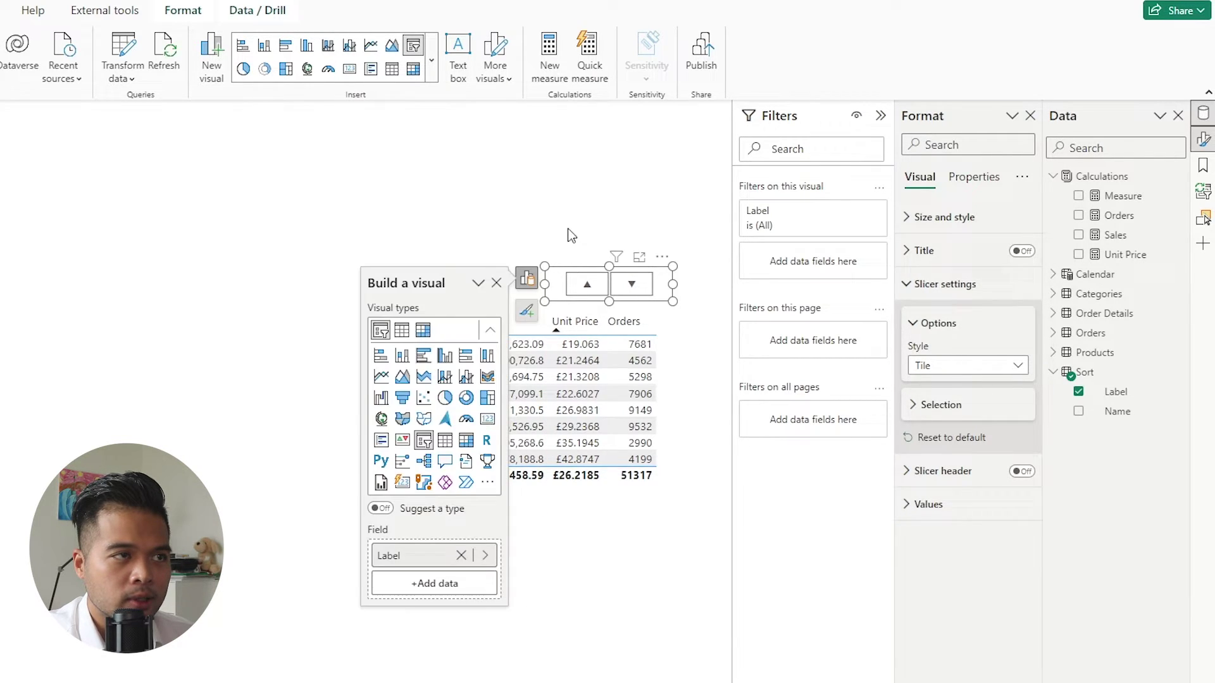
{"action": "left_click", "coordinate": [569, 236]}
{"action": "left_click", "coordinate": [587, 291]}
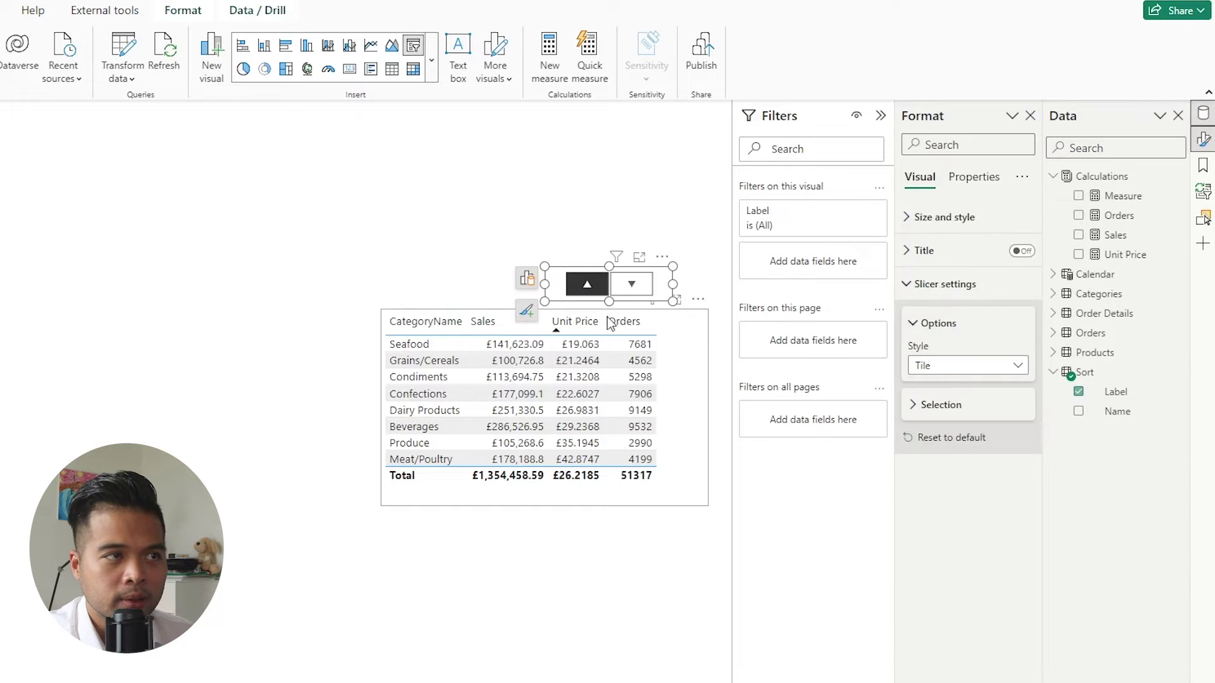
{"action": "left_click", "coordinate": [637, 294]}
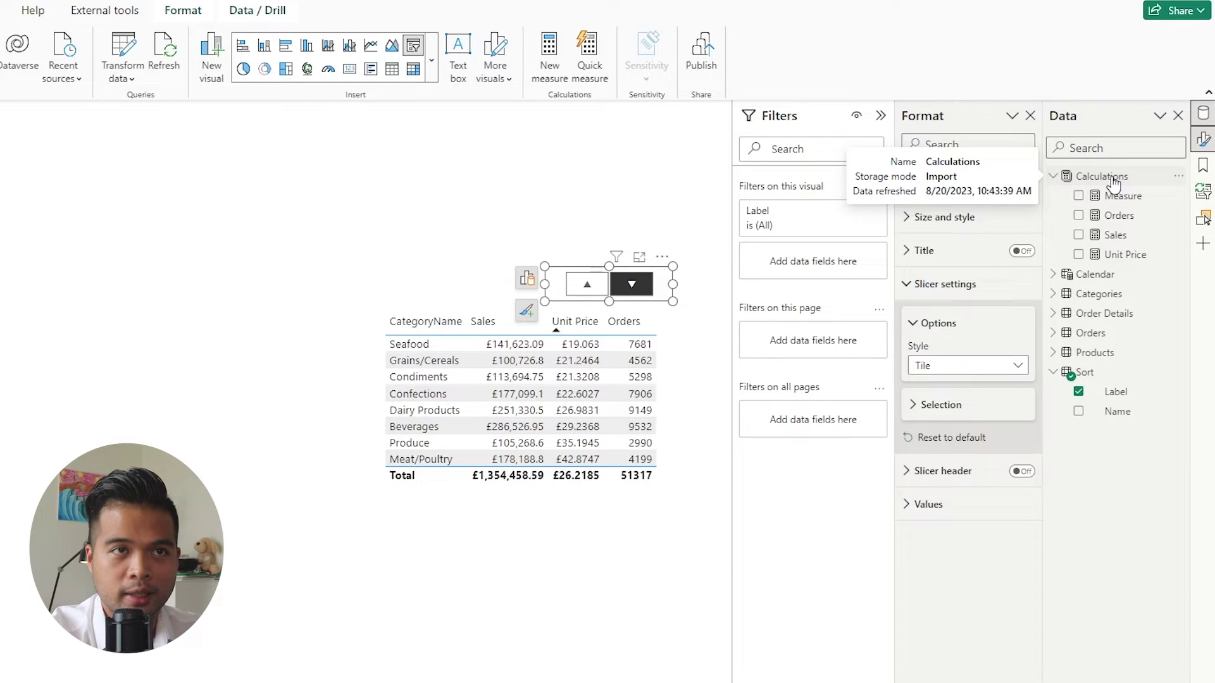
Start a new Calculations measure: Rank = RANKX(Categories, [Sales]
{"action": "right_click", "coordinate": [1114, 183]}
{"action": "left_click", "coordinate": [1063, 213]}
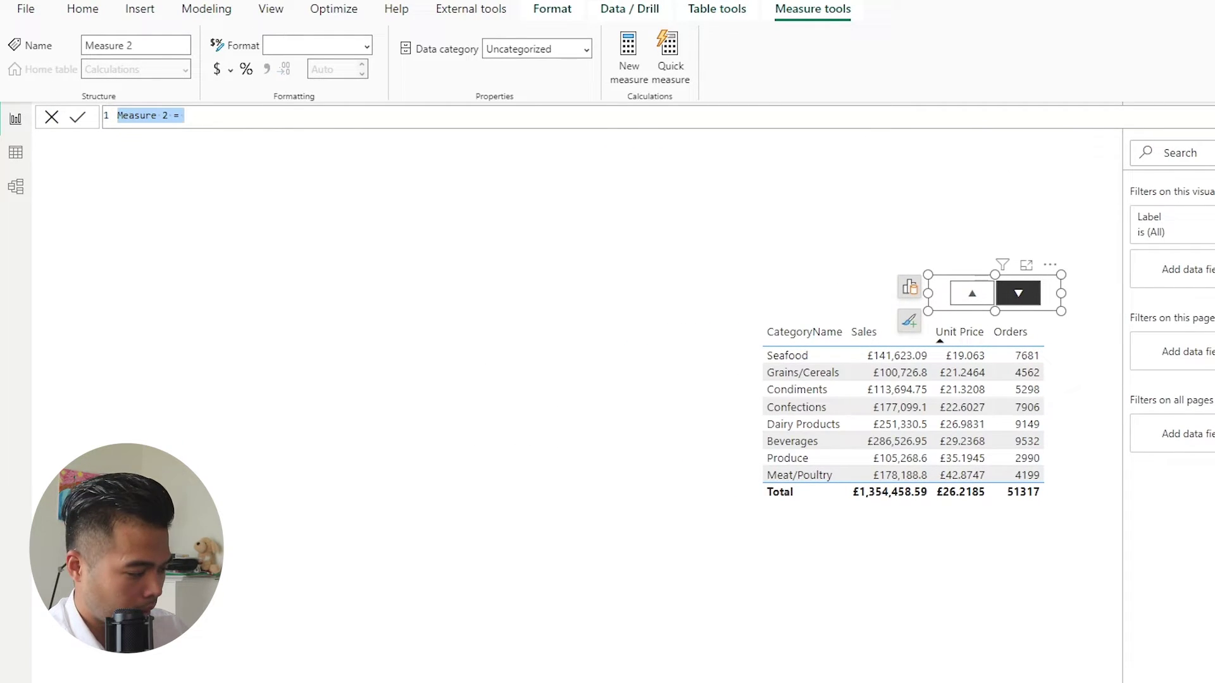
{"action": "type", "text": "Rank ="}
{"action": "key", "text": "shift+Return"}
{"action": "type", "text": "I"}
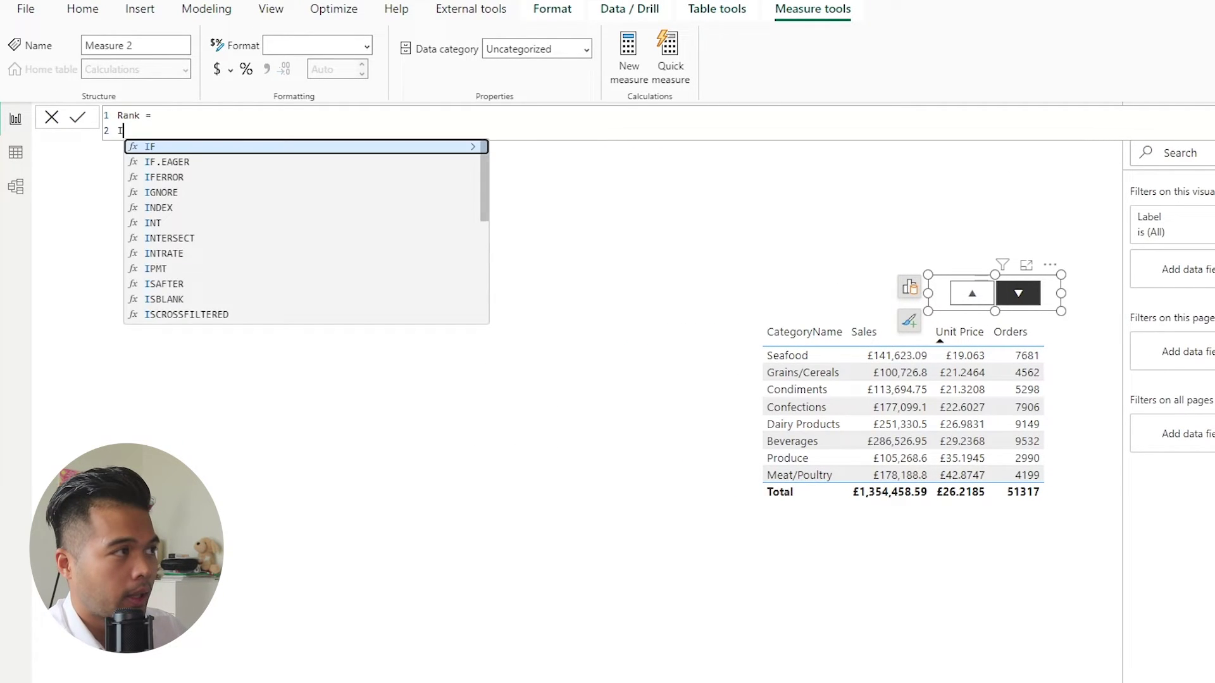
{"action": "key", "text": "BackSpace"}
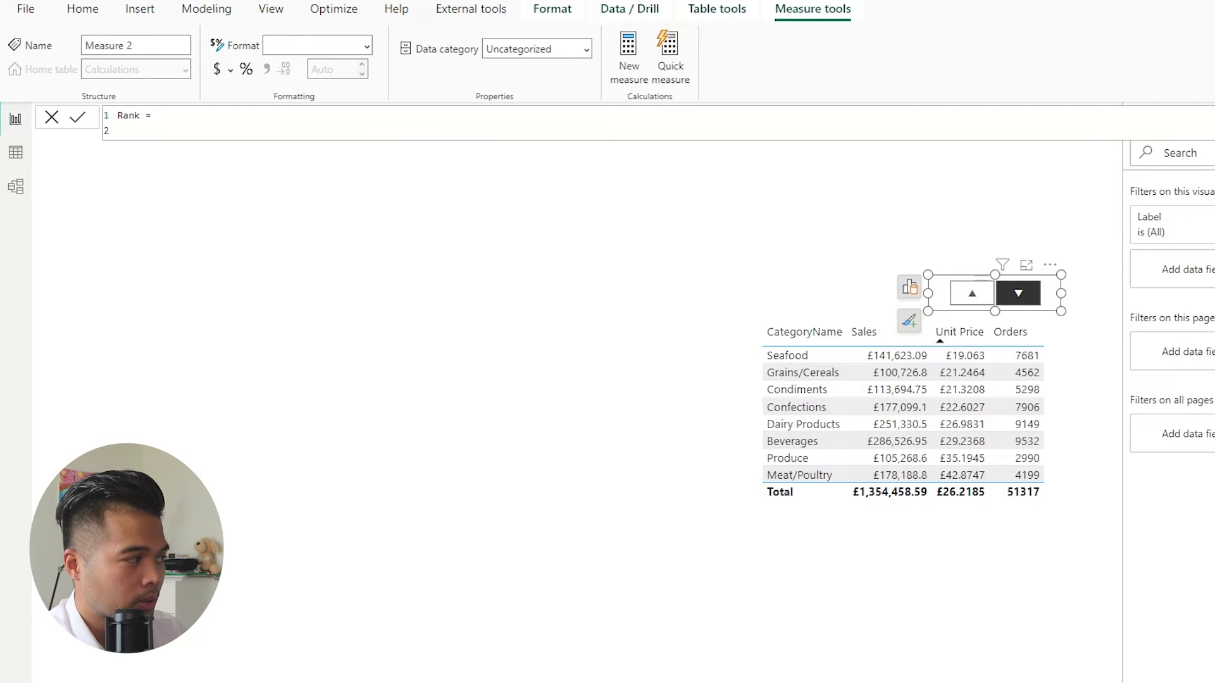
{"action": "type", "text": "RANK"}
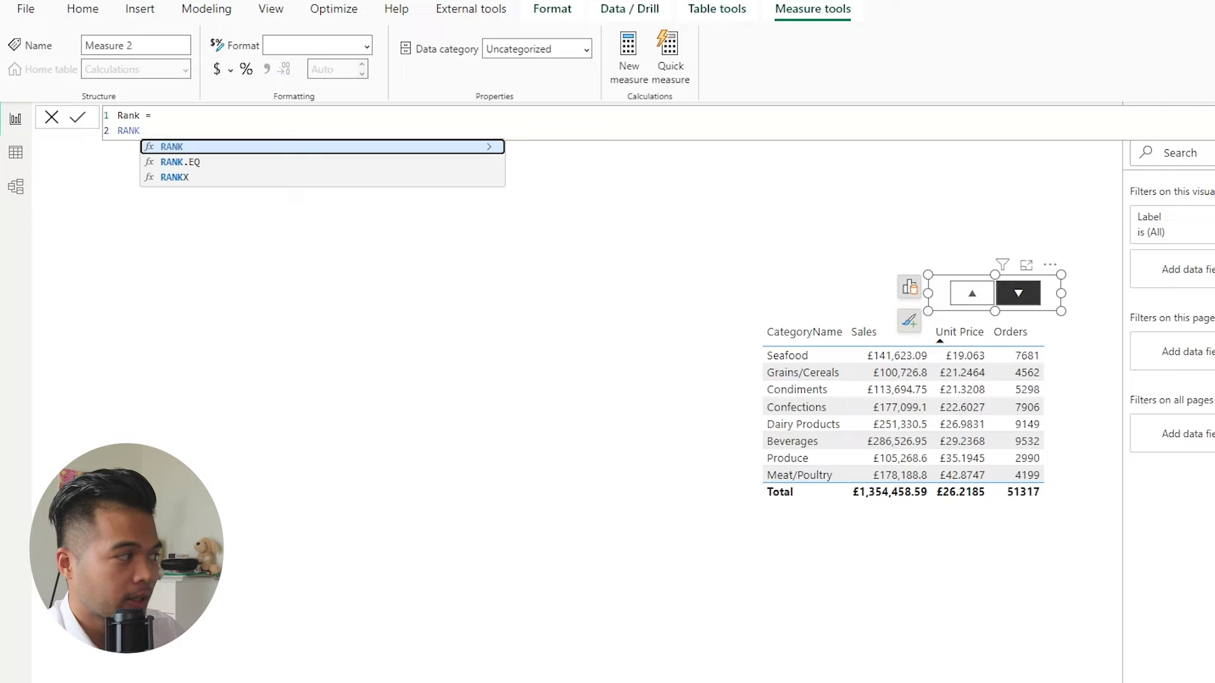
{"action": "type", "text": "X"}
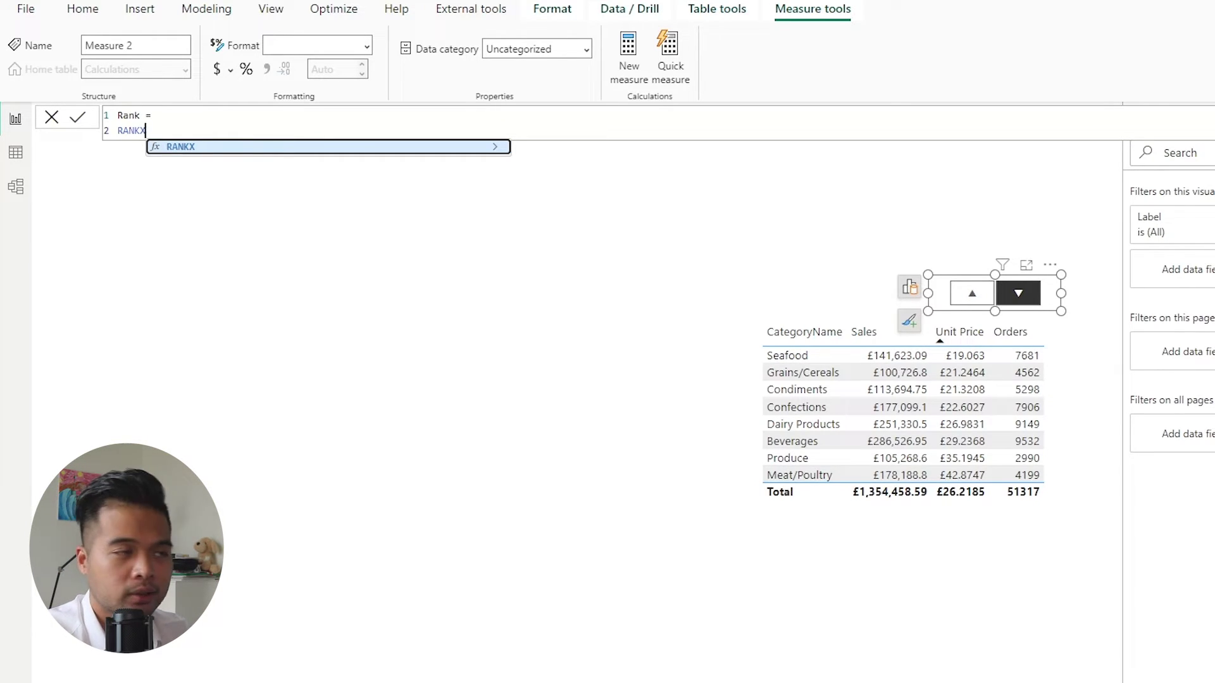
{"action": "type", "text": "("}
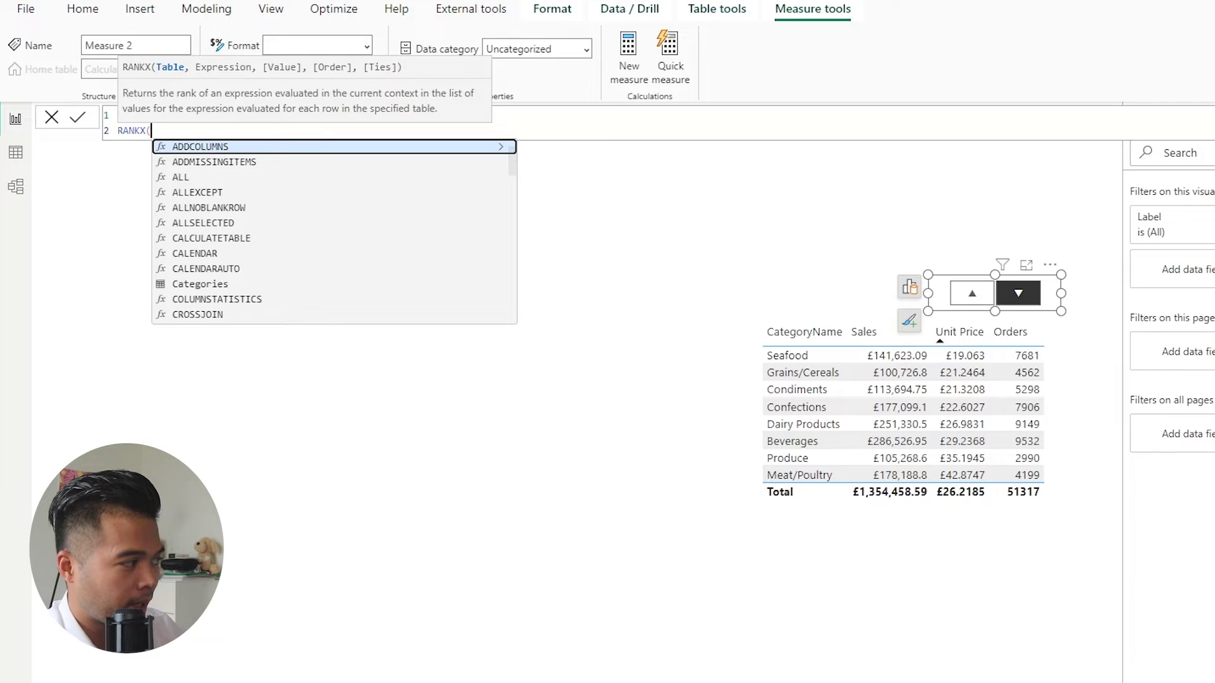
{"action": "type", "text": "cat"}
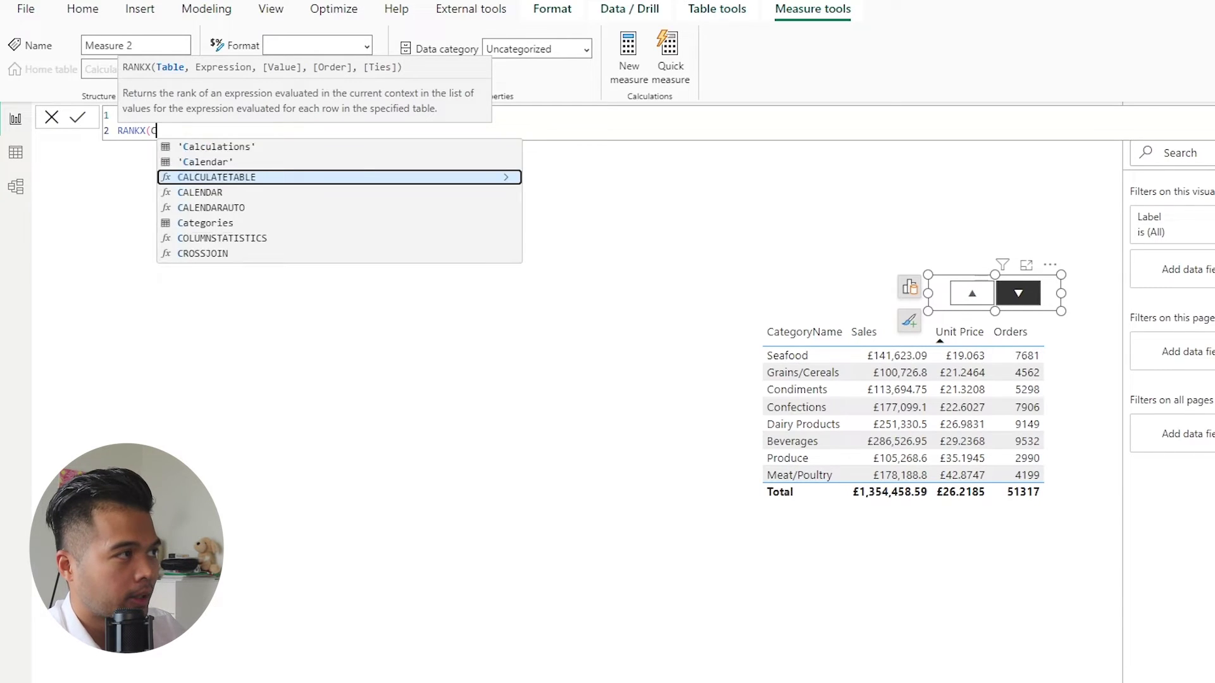
{"action": "key", "text": "Tab"}
{"action": "type", "text": ", "}
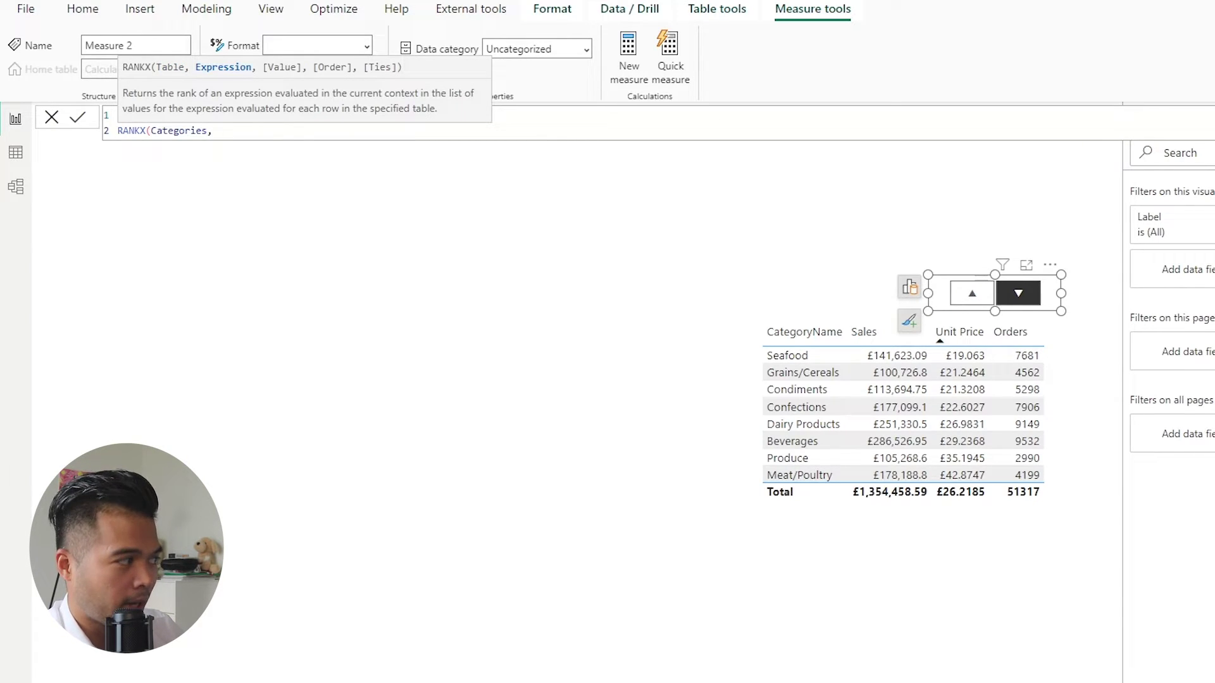
{"action": "type", "text": "[sal"}
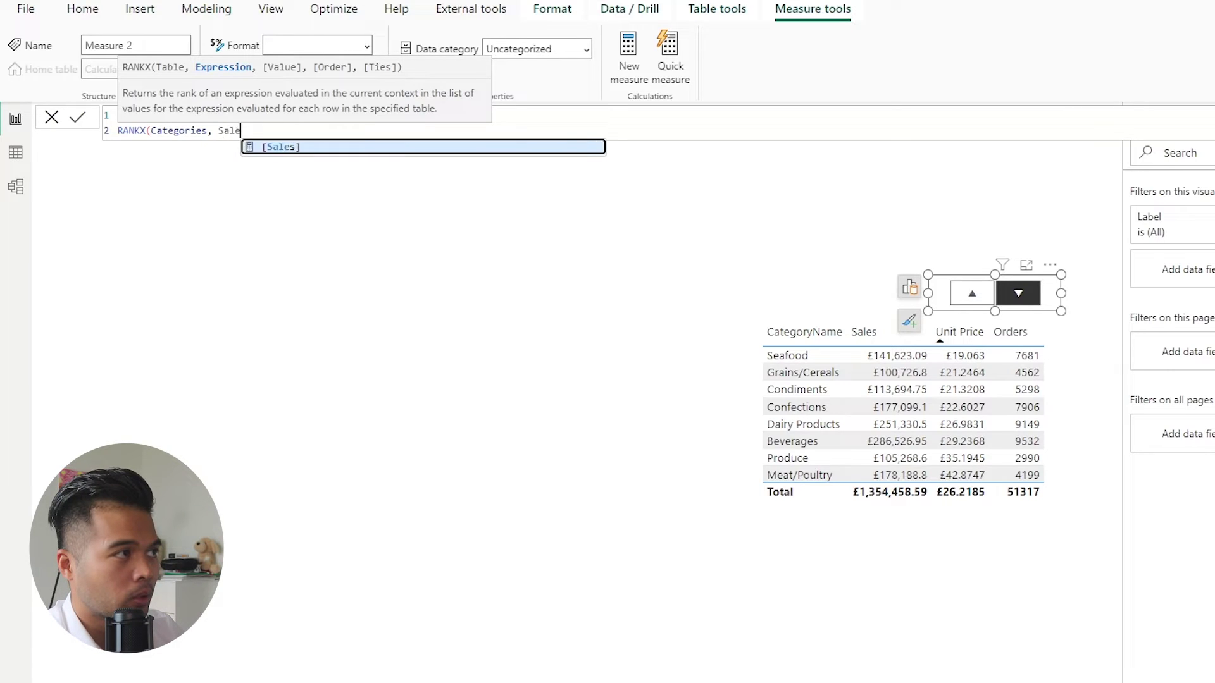
{"action": "key", "text": "Tab"}
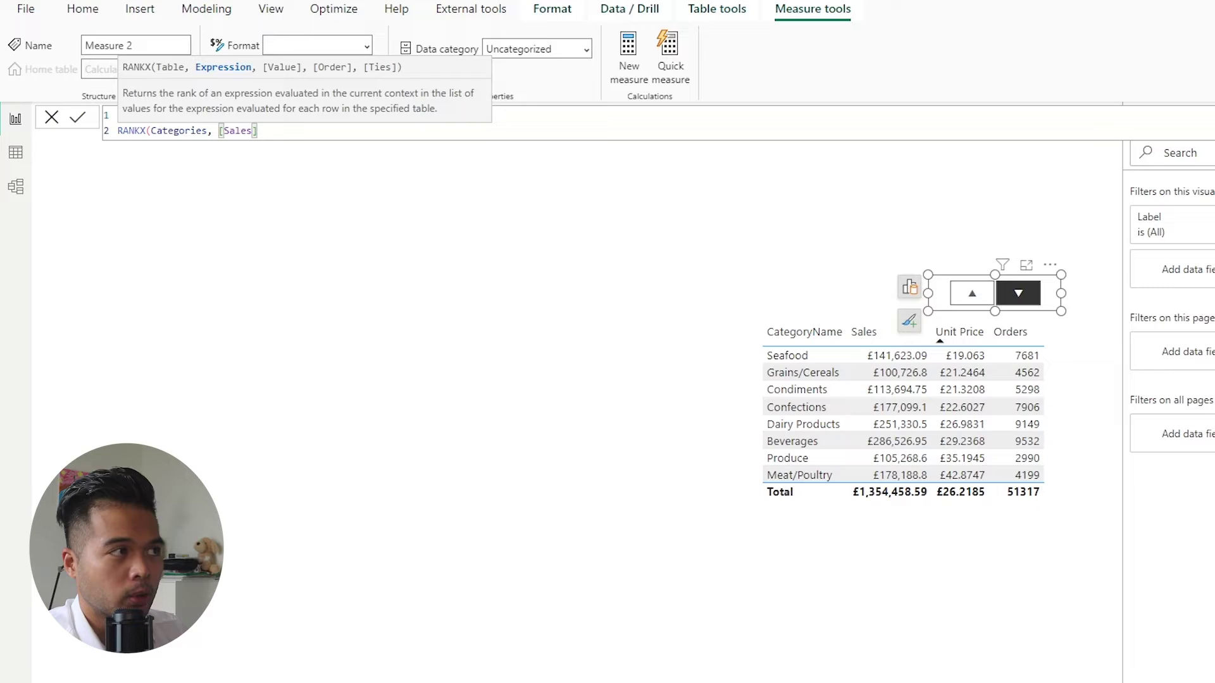
Finish the Rank formula with ASC order and add Rank to the category table
{"action": "type", "text": ", "}
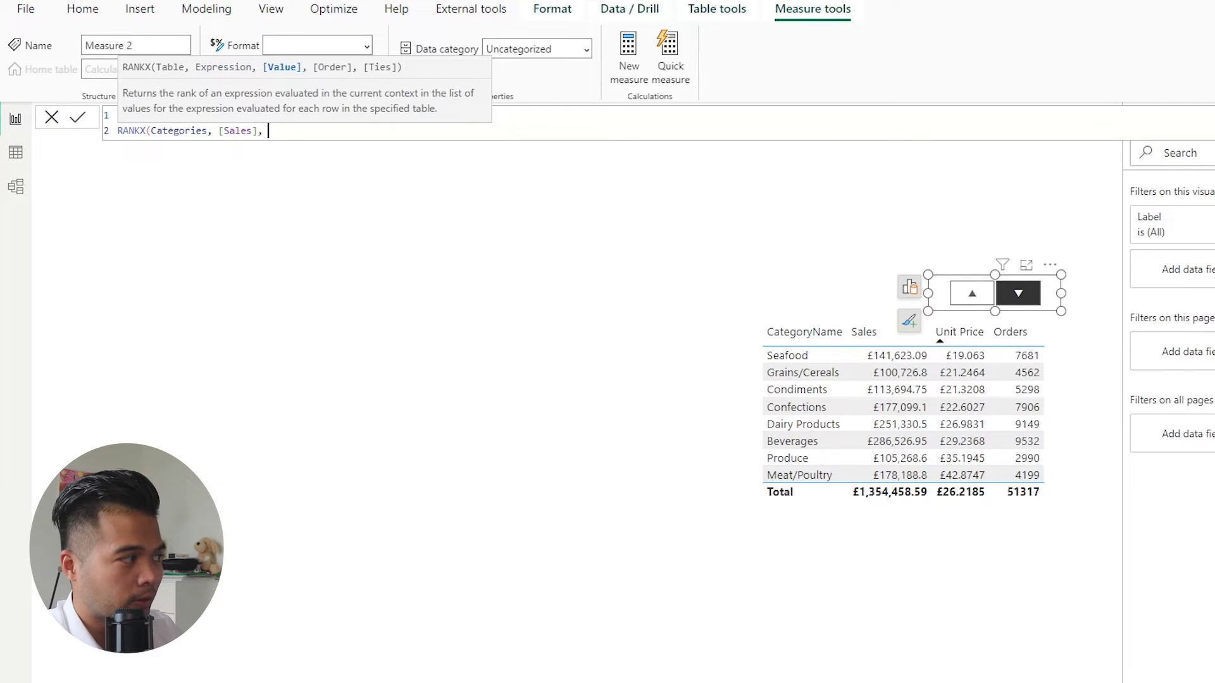
{"action": "type", "text": ","}
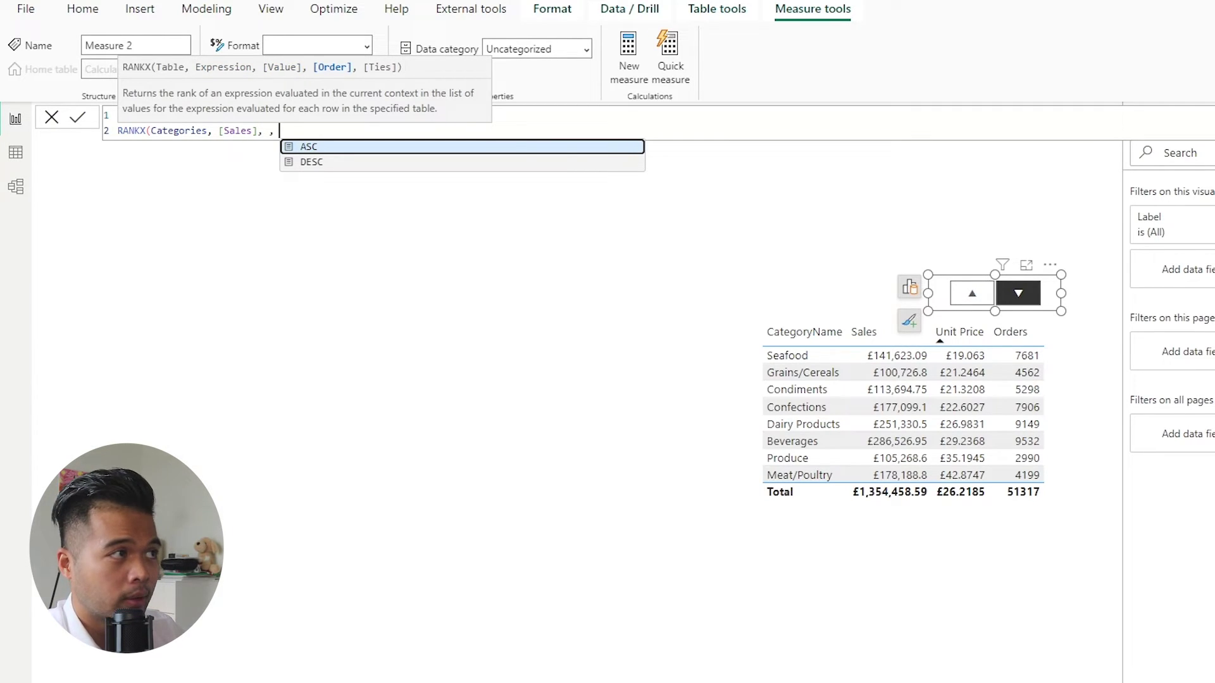
{"action": "key", "text": "Tab"}
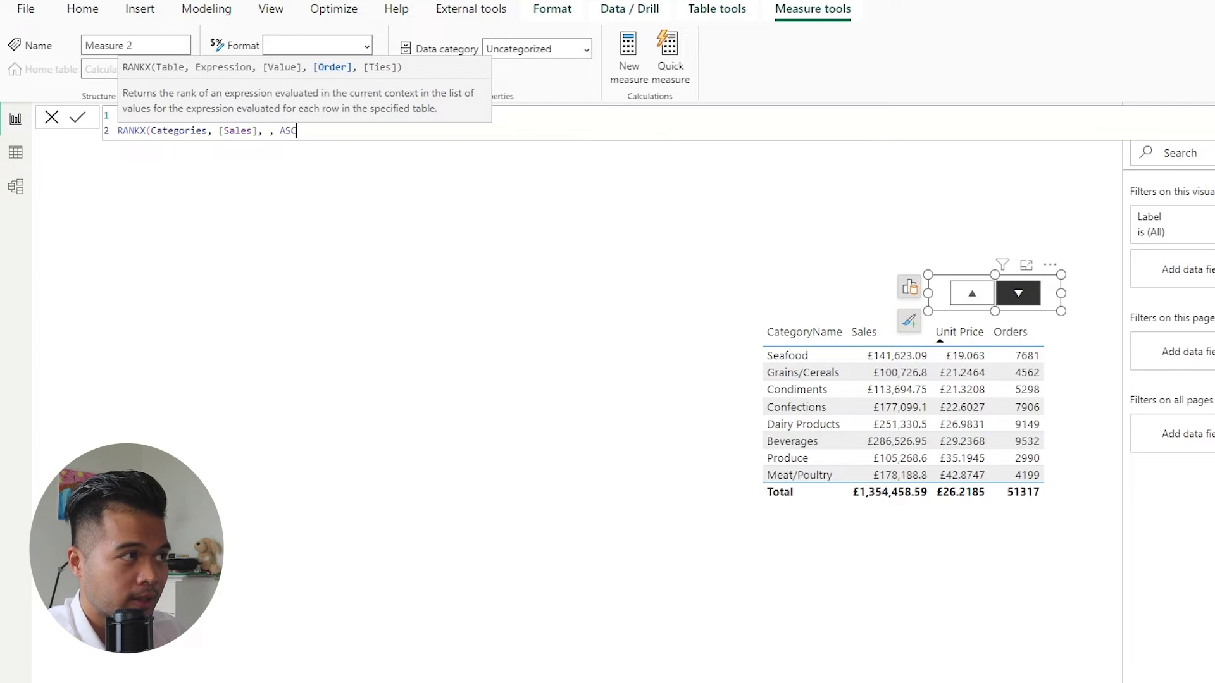
{"action": "type", "text": ")"}
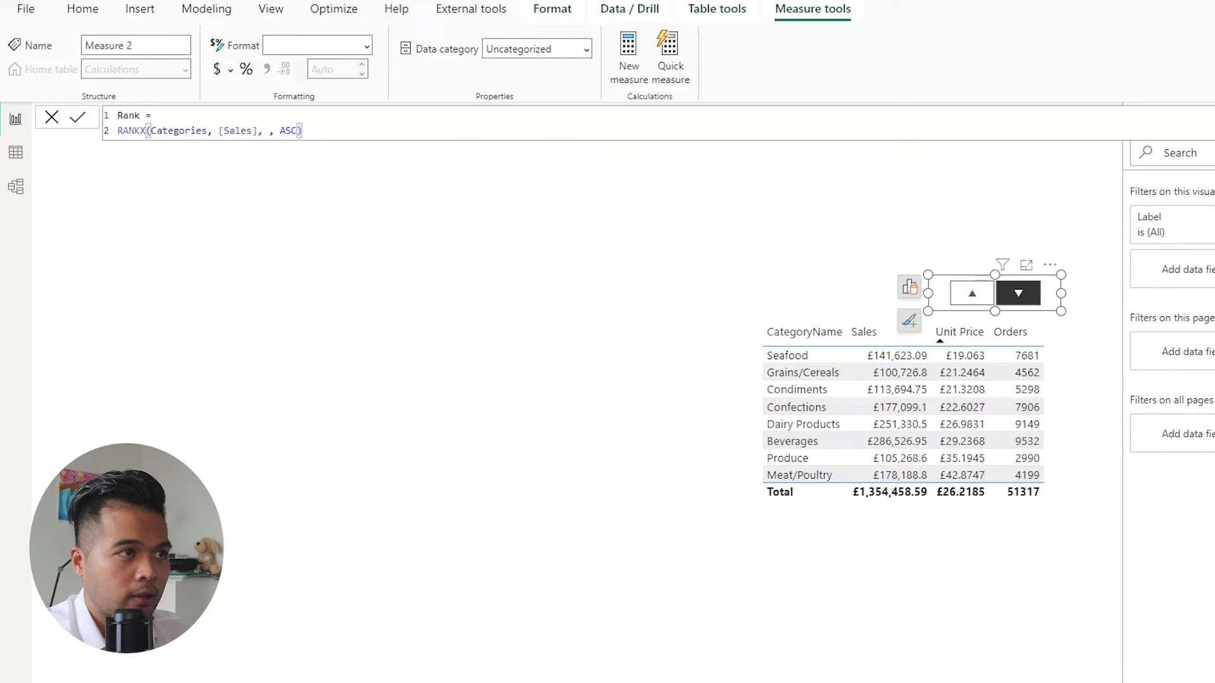
{"action": "key", "text": "Return"}
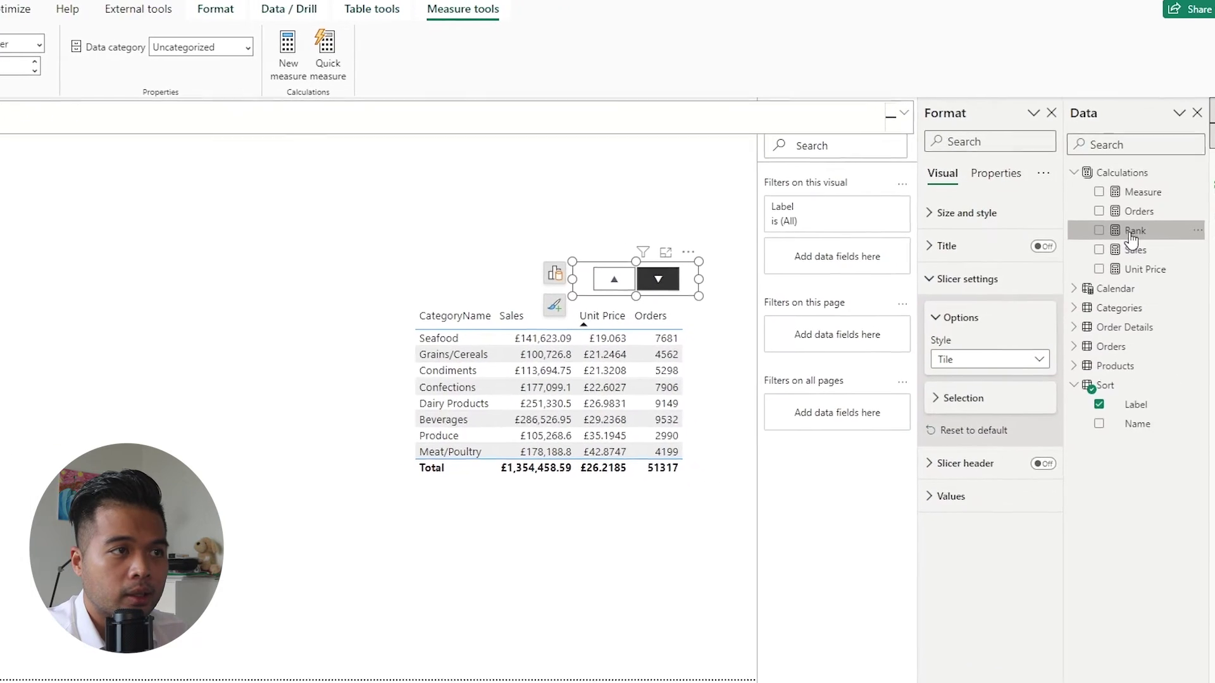
{"action": "left_click_drag", "start_coordinate": [1131, 239], "coordinate": [721, 384]}
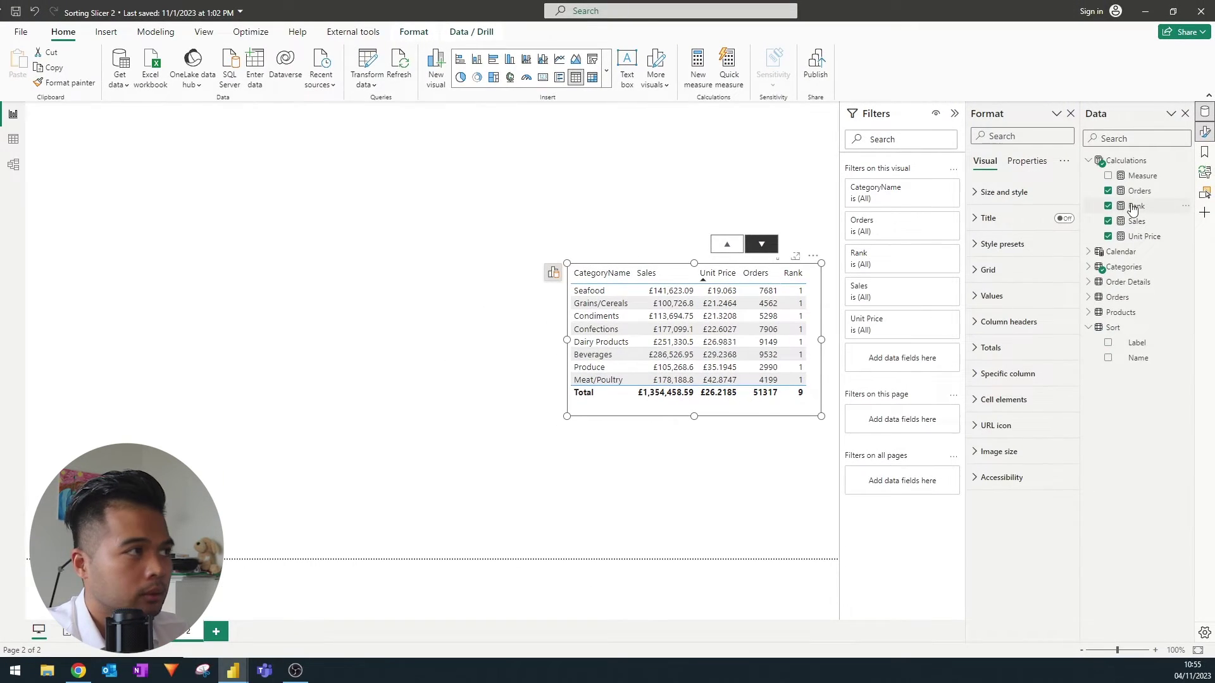
Wrap Categories in ALLSELECTED() inside the Rank measure's RANKX formula
{"action": "left_click", "coordinate": [1136, 207]}
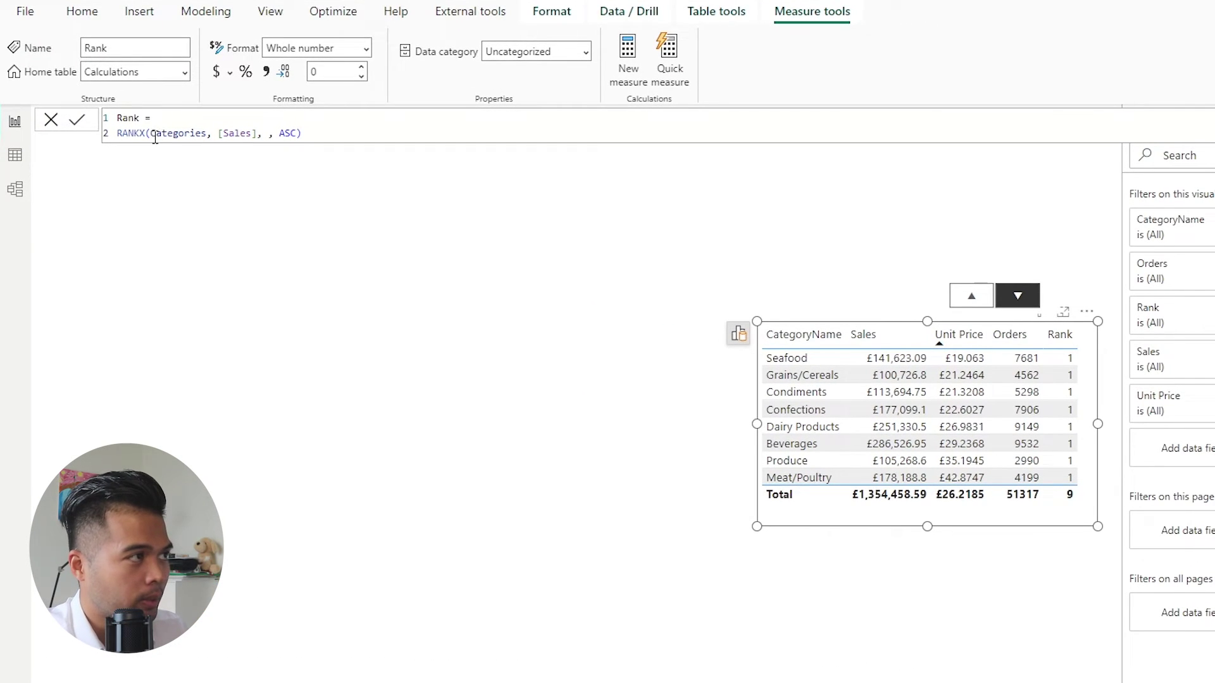
{"action": "left_click", "coordinate": [150, 133]}
{"action": "type", "text": "ALLSE"}
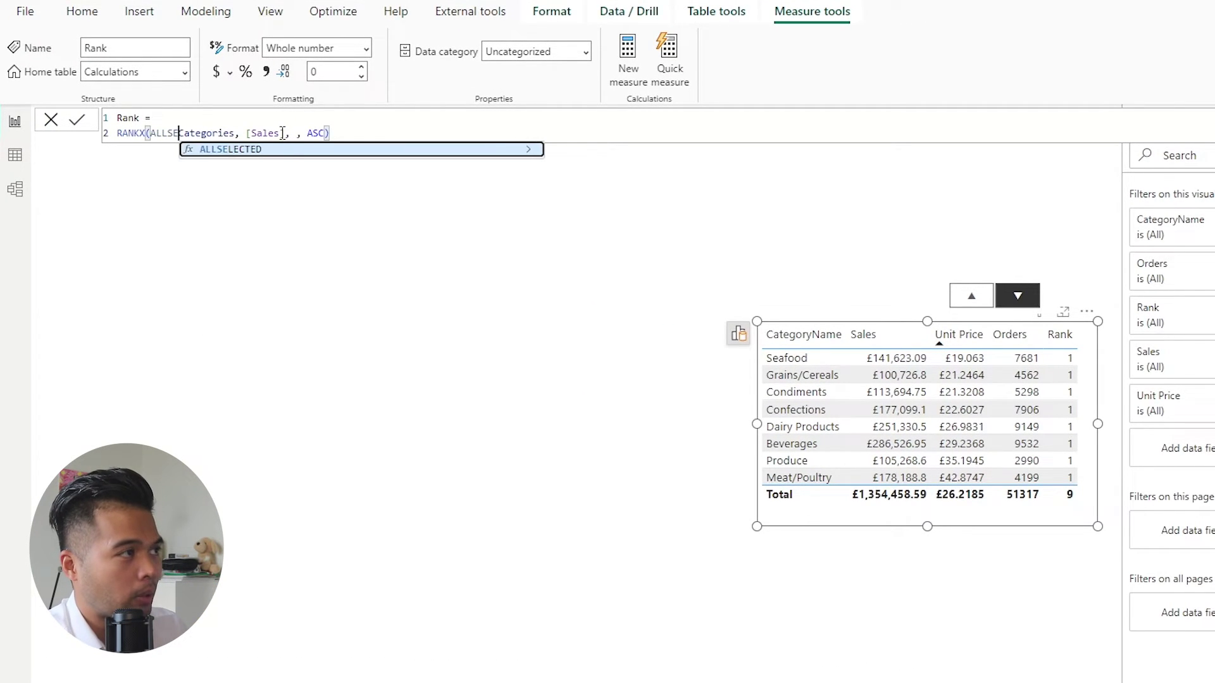
{"action": "key", "text": "Tab"}
{"action": "key", "text": "ctrl+Right"}
{"action": "type", "text": ")"}
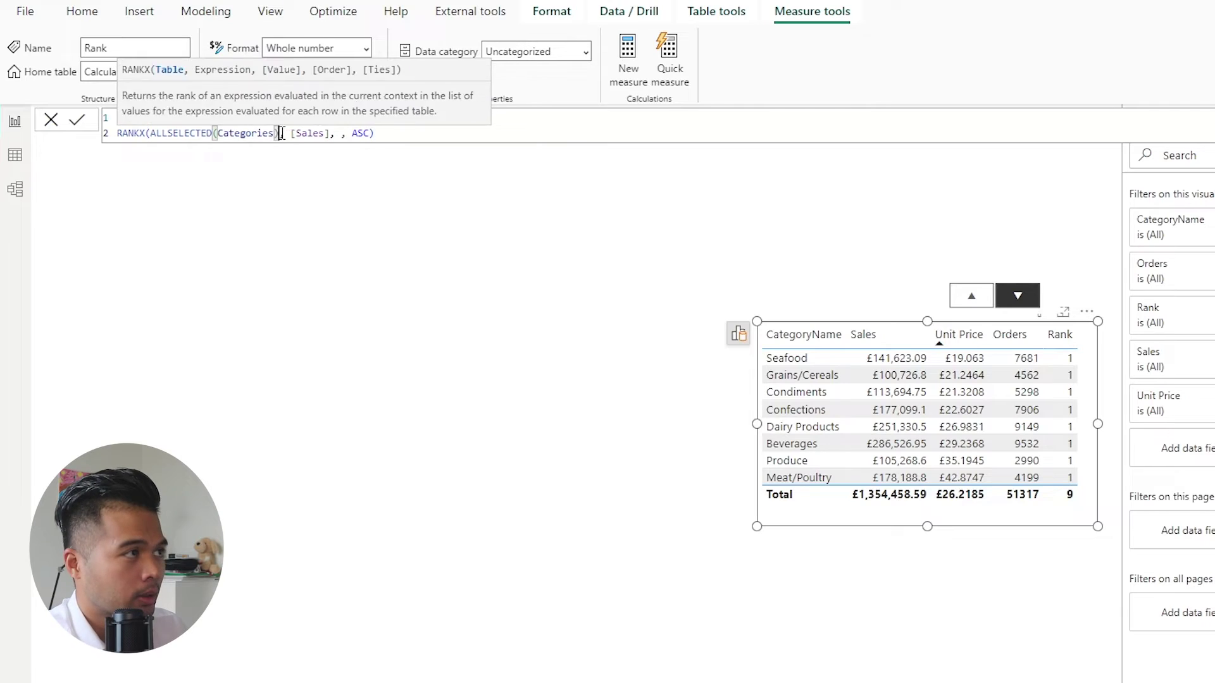
{"action": "key", "text": "Return"}
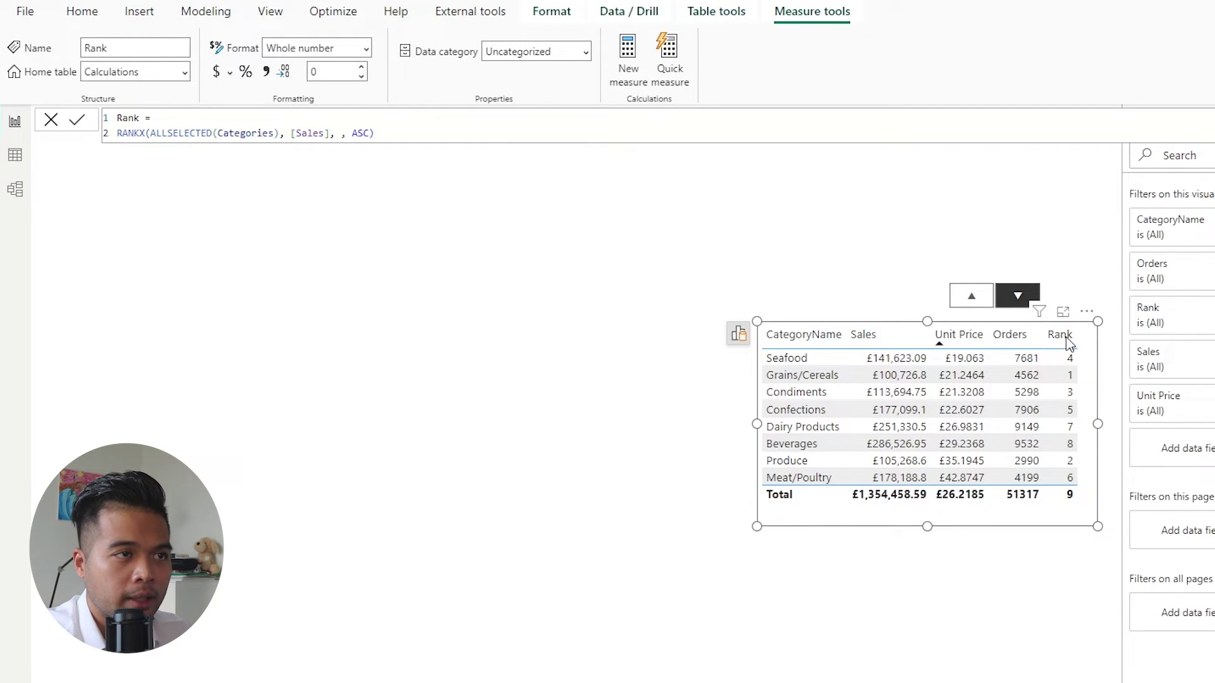
Test sorting by Rank both ways, then sort by Sales descending
{"action": "left_click", "coordinate": [1067, 339]}
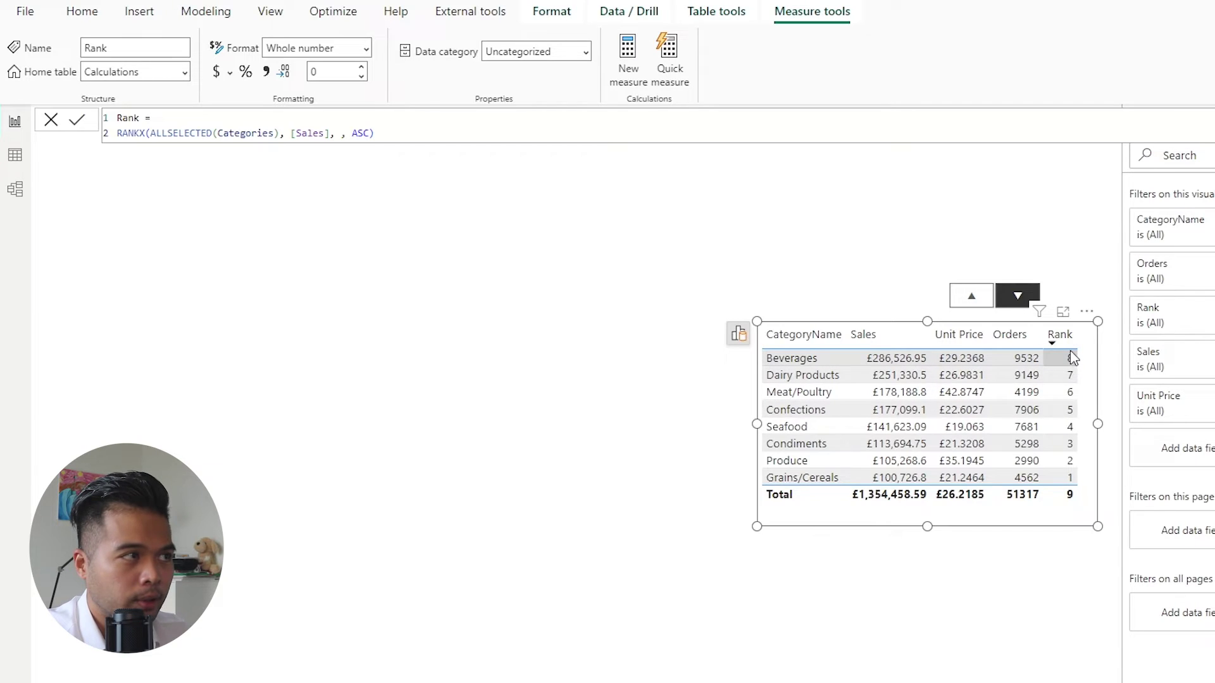
{"action": "left_click", "coordinate": [1065, 339]}
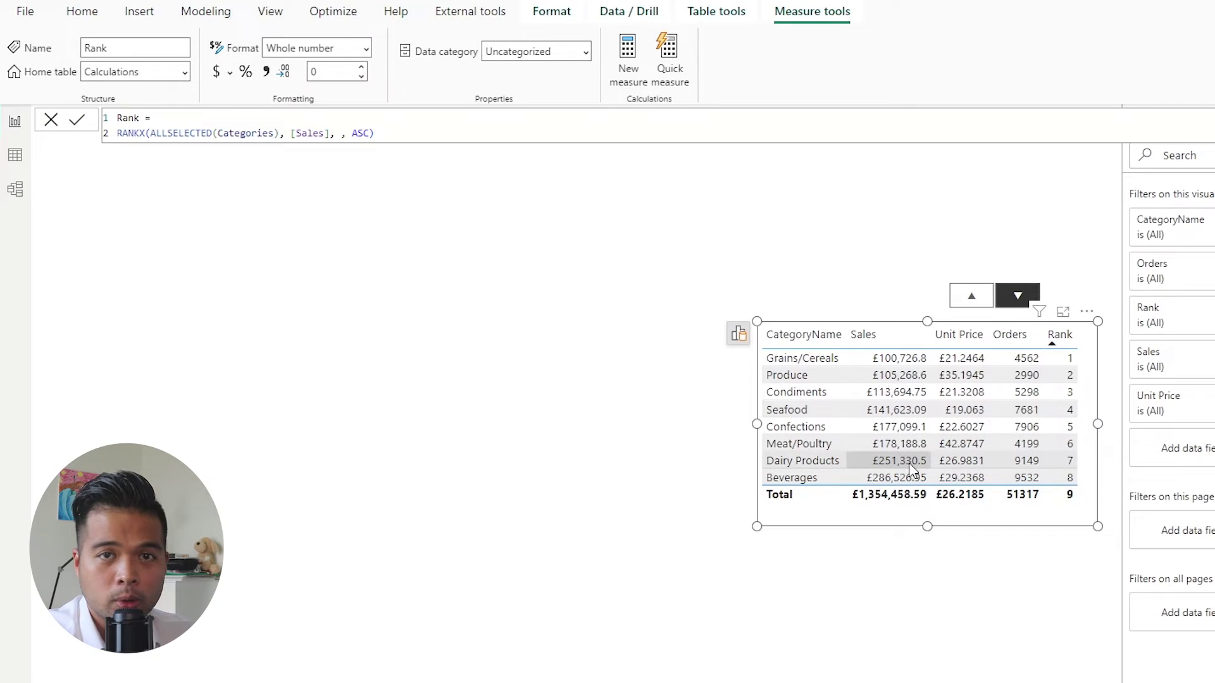
{"action": "left_click", "coordinate": [889, 342]}
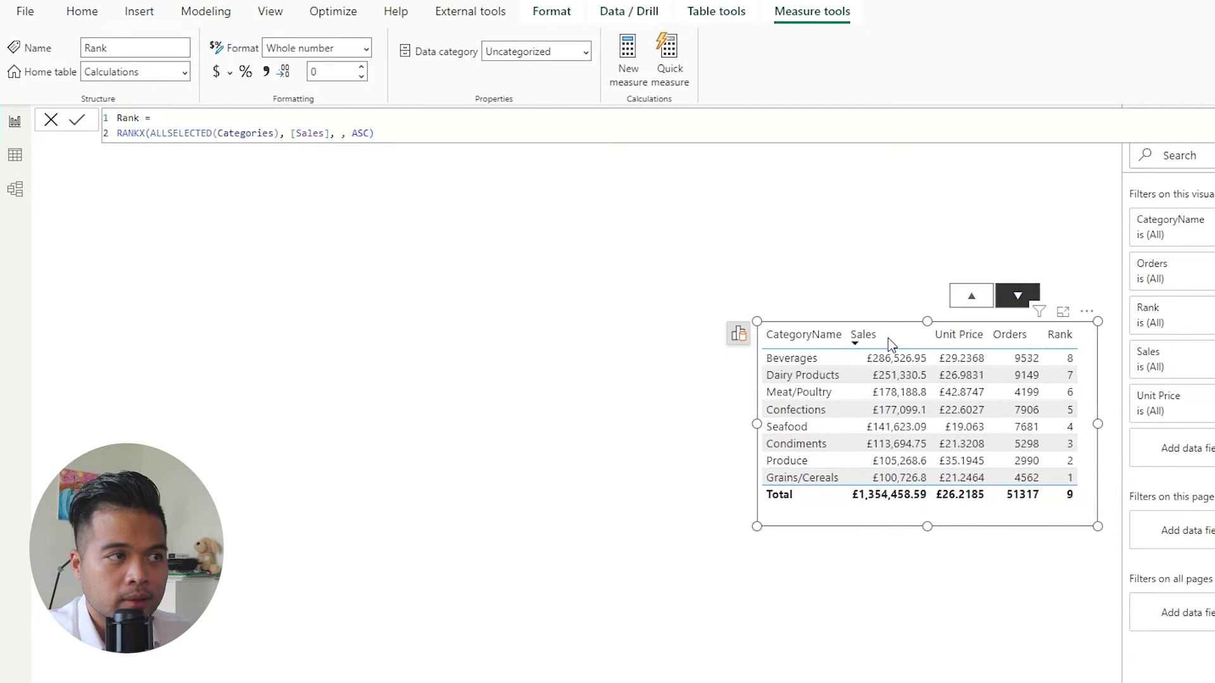
Sort the table by Rank and change the Rank measure's order from ASC to DESC
{"action": "left_click", "coordinate": [887, 340]}
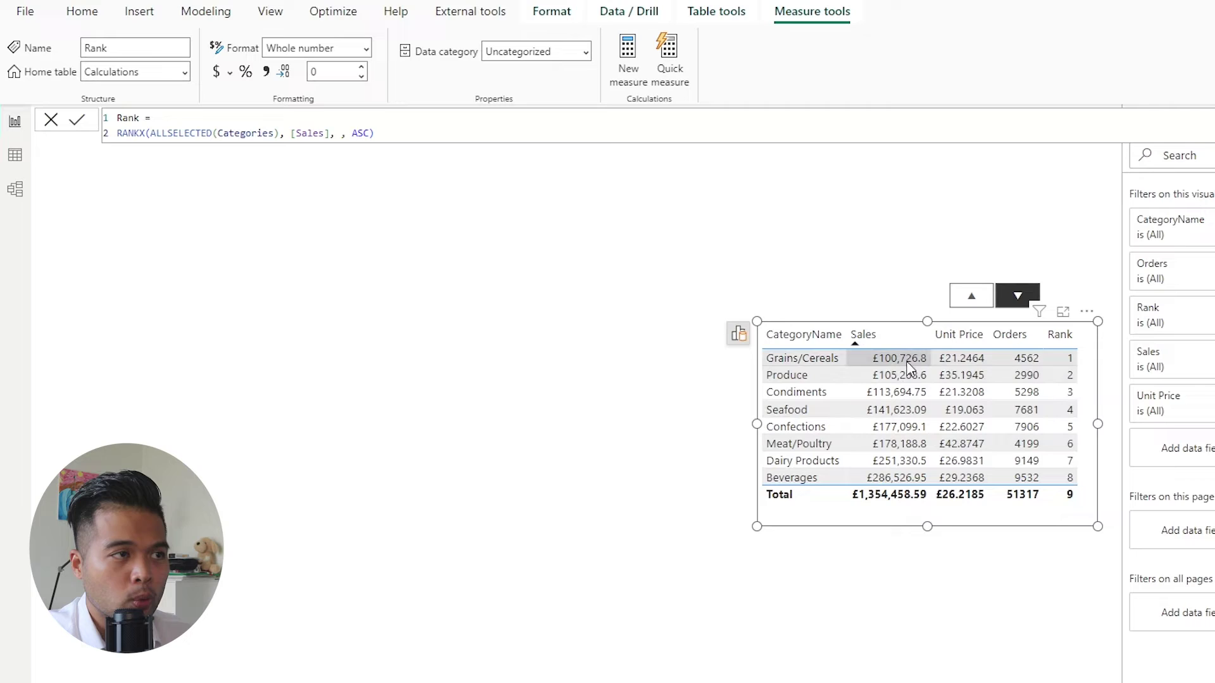
{"action": "left_click", "coordinate": [1067, 342]}
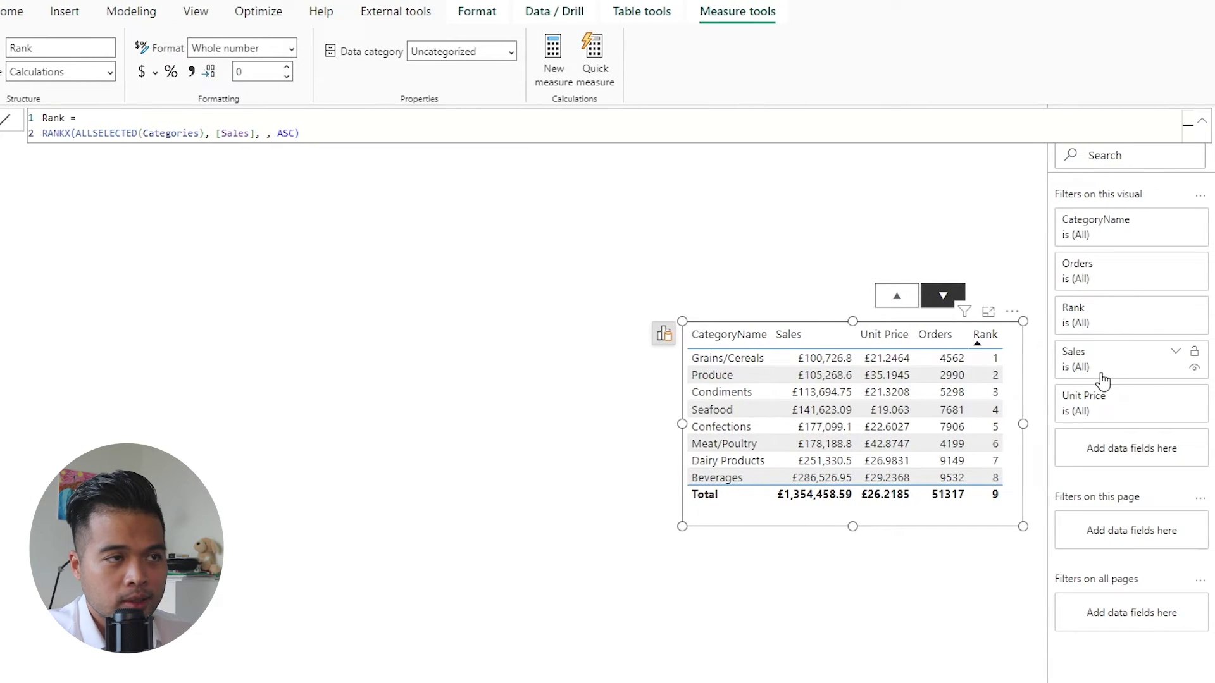
{"action": "double_click", "coordinate": [285, 133]}
{"action": "type", "text": "DESC"}
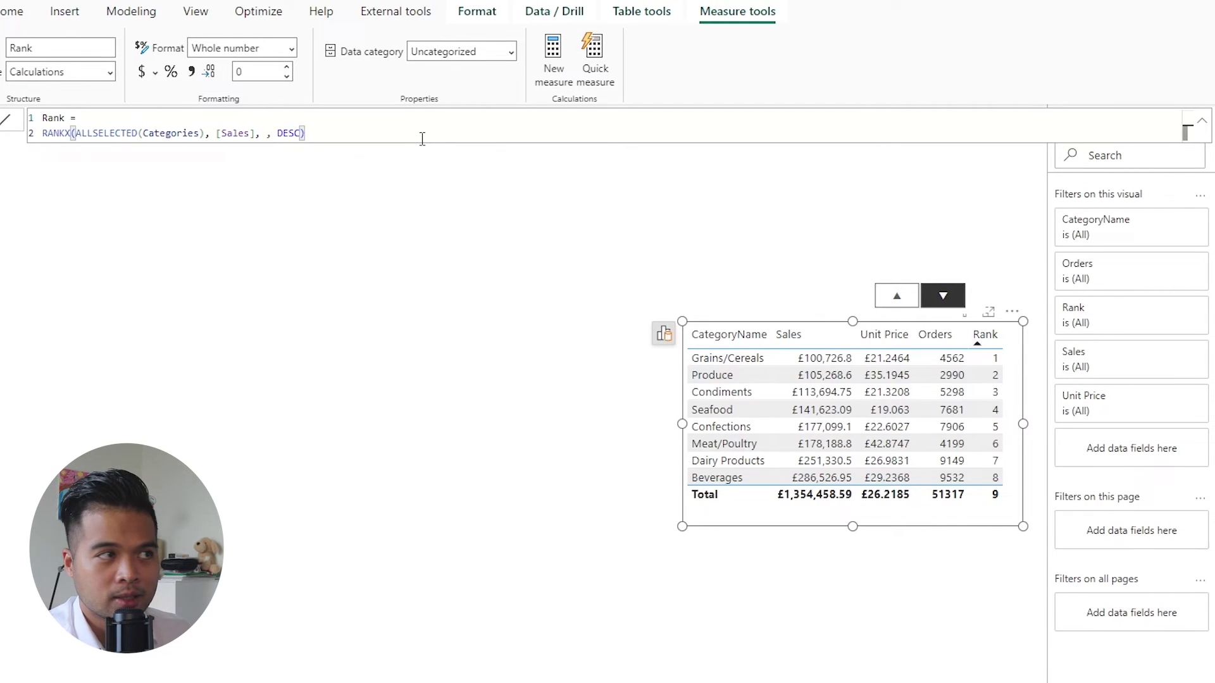
{"action": "key", "text": "Left"}
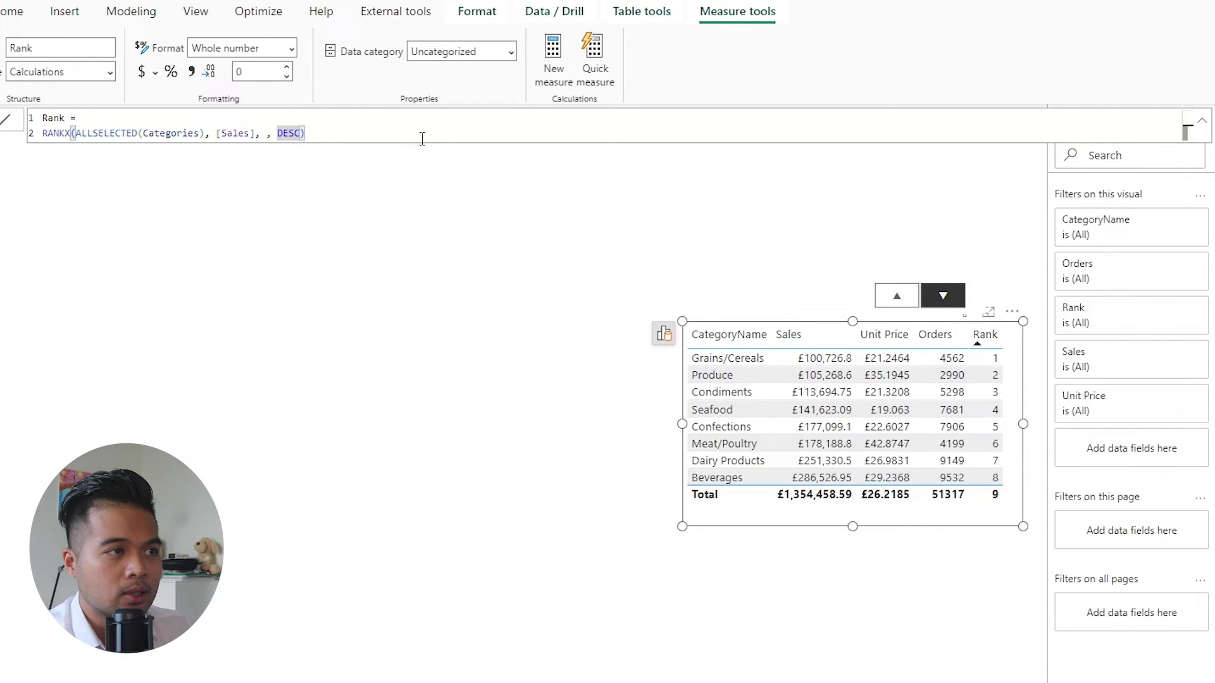
{"action": "key", "text": "Return"}
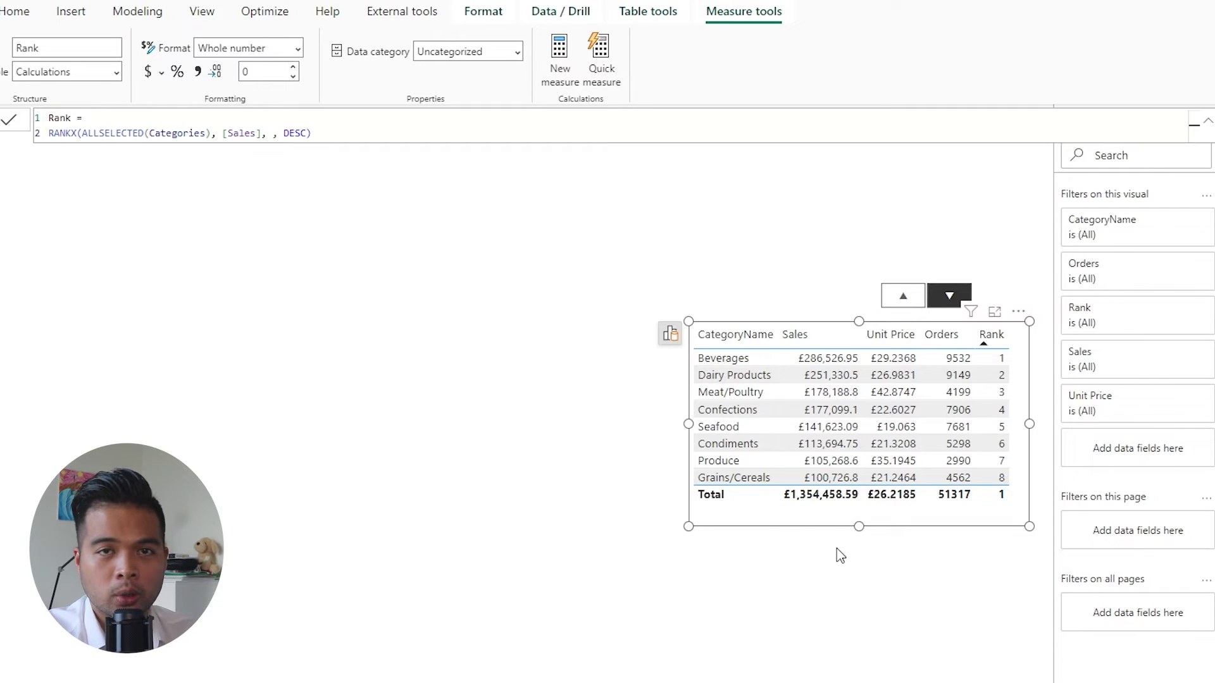
Replace the RANKX line with IF(SELECTEDVALUE(Sort[Name]) = "ASC" as the condition
{"action": "left_click_drag", "start_coordinate": [316, 134], "coordinate": [49, 135]}
{"action": "key", "text": "ctrl+c"}
{"action": "key", "text": "BackSpace"}
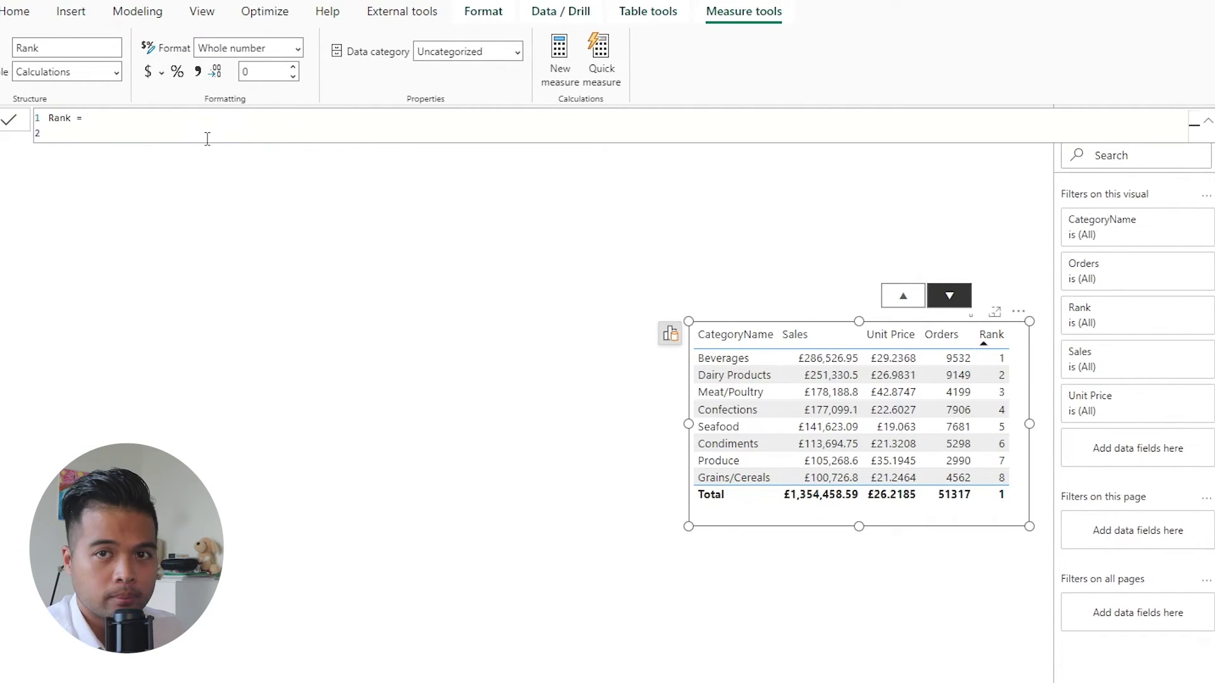
{"action": "type", "text": "IF("}
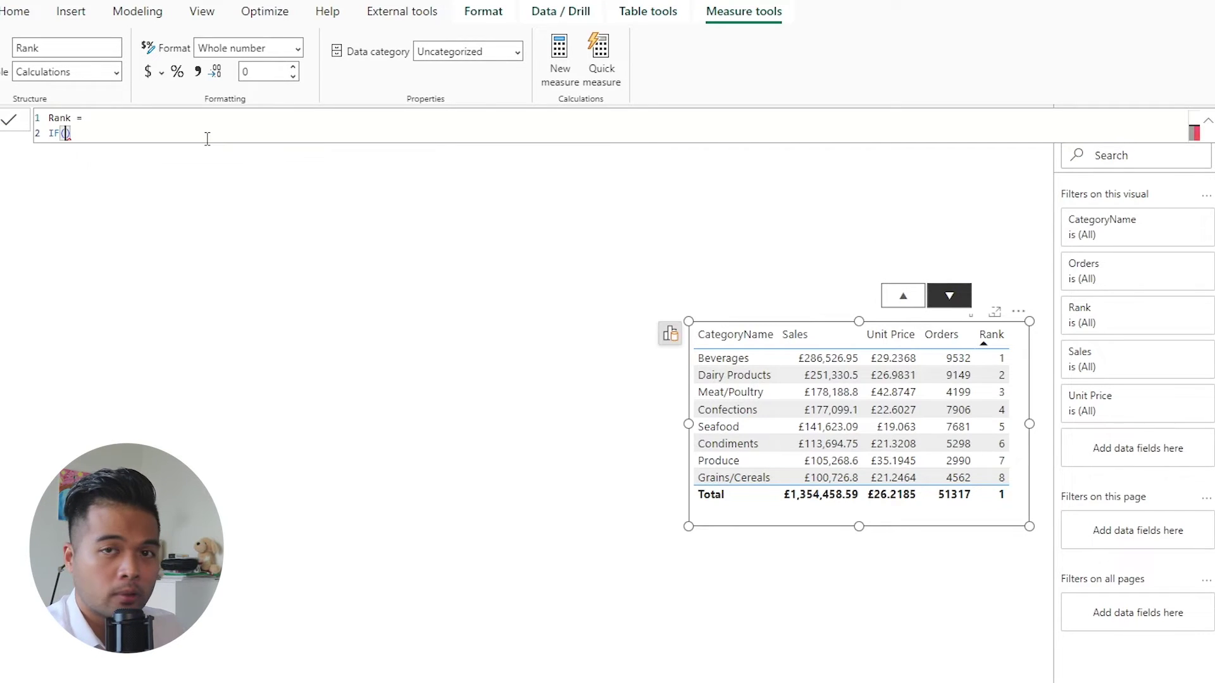
{"action": "key", "text": "shift+Return"}
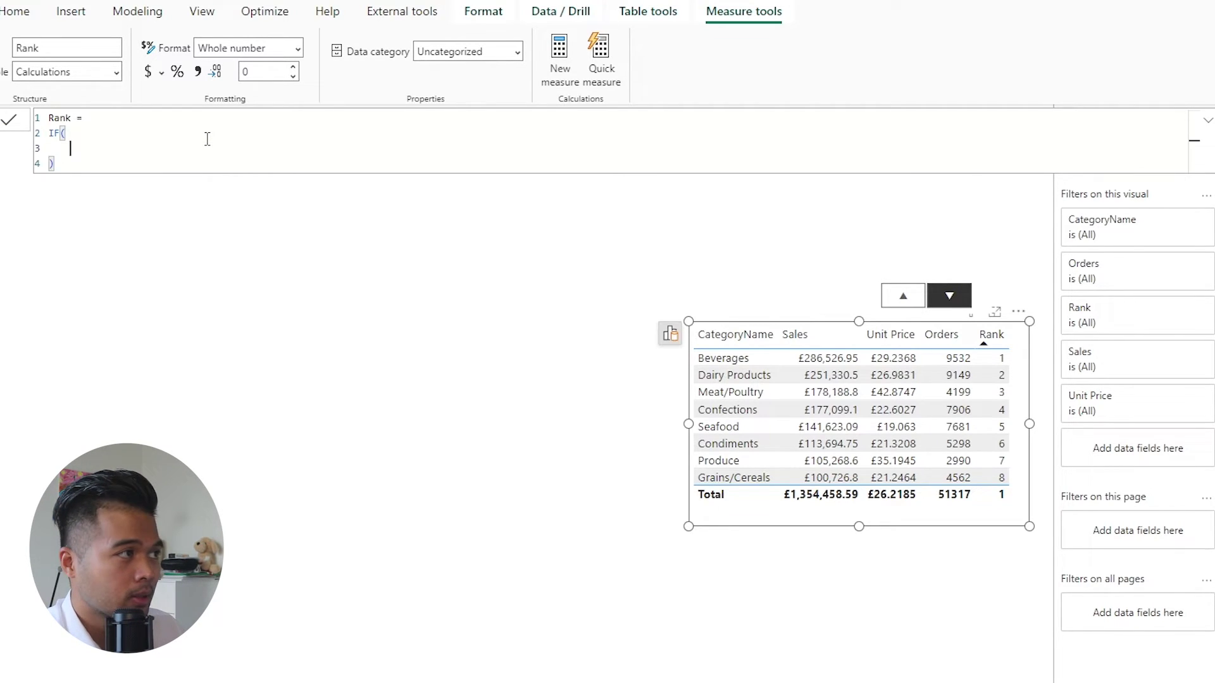
{"action": "type", "text": "SELEC"}
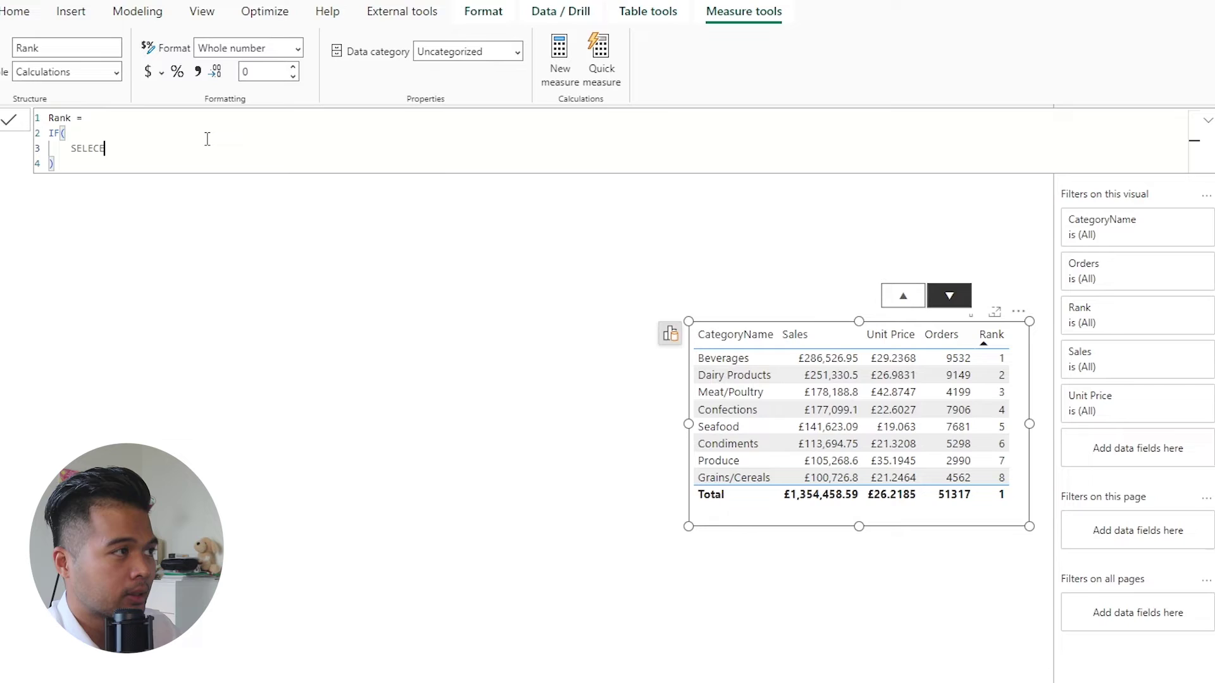
{"action": "type", "text": "EDMEASUR"}
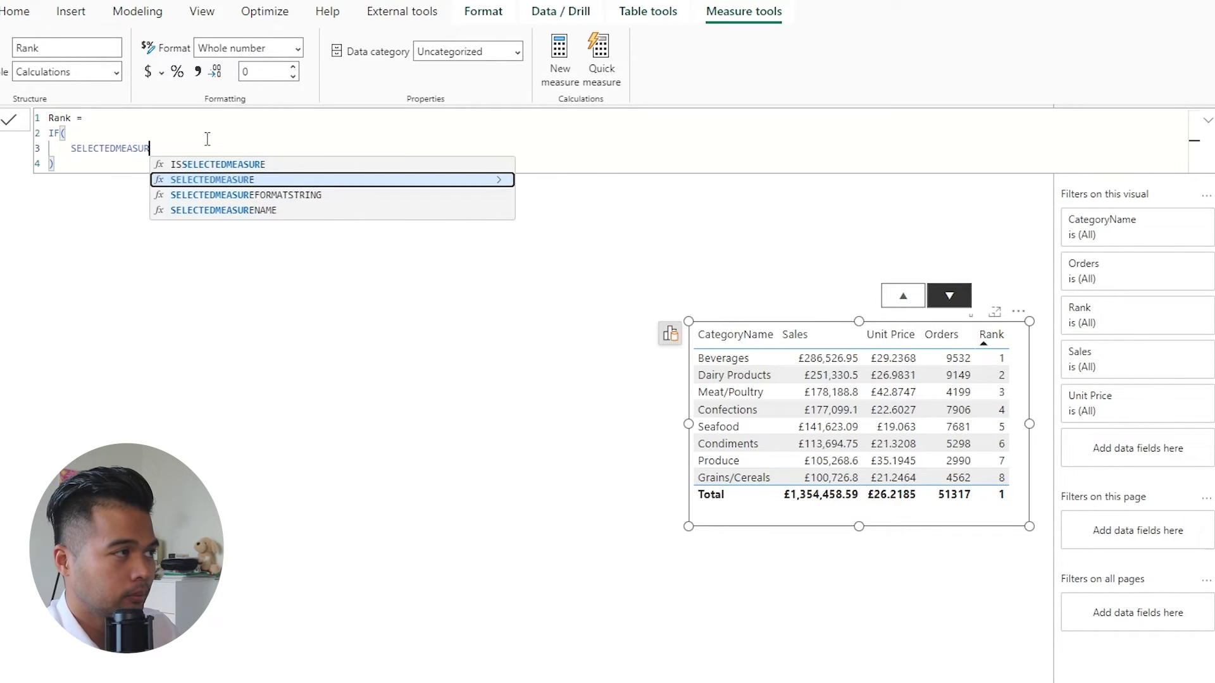
{"action": "key", "text": "BackSpace"}
{"action": "key", "text": "BackSpace"}
{"action": "key", "text": "BackSpace"}
{"action": "key", "text": "BackSpace"}
{"action": "key", "text": "BackSpace"}
{"action": "key", "text": "BackSpace"}
{"action": "type", "text": "VALUE(Sor"}
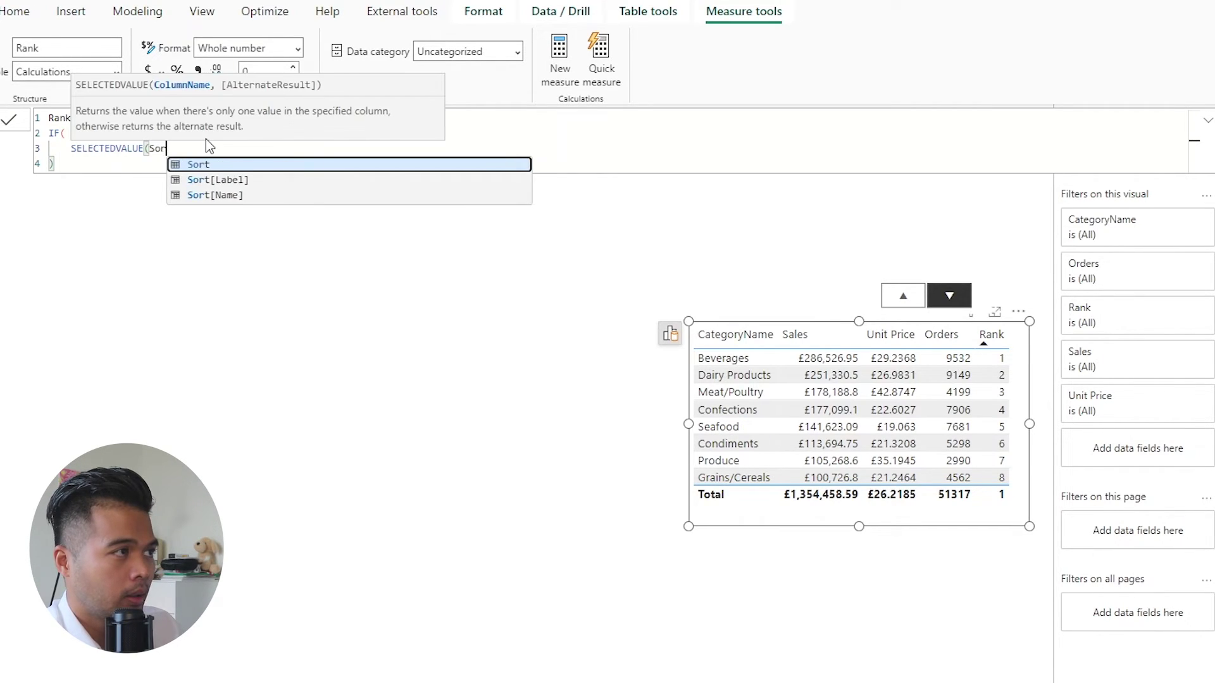
{"action": "key", "text": "Down"}
{"action": "key", "text": "Down"}
{"action": "key", "text": "Tab"}
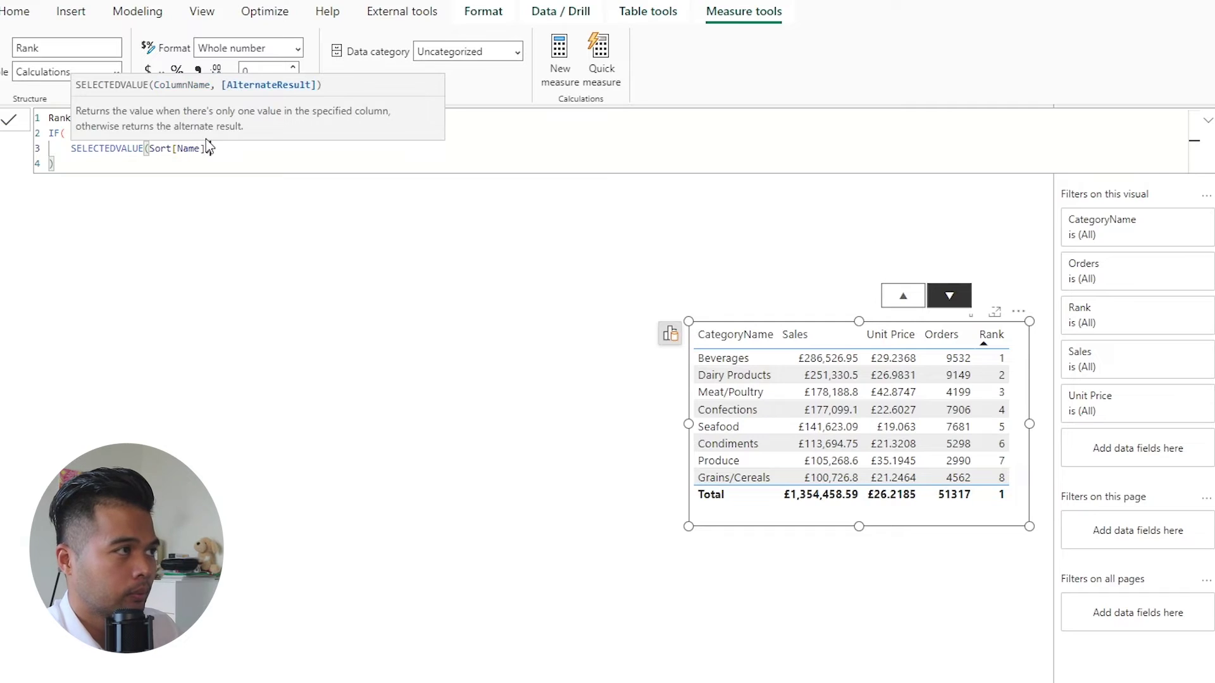
{"action": "type", "text": ") = \"A"}
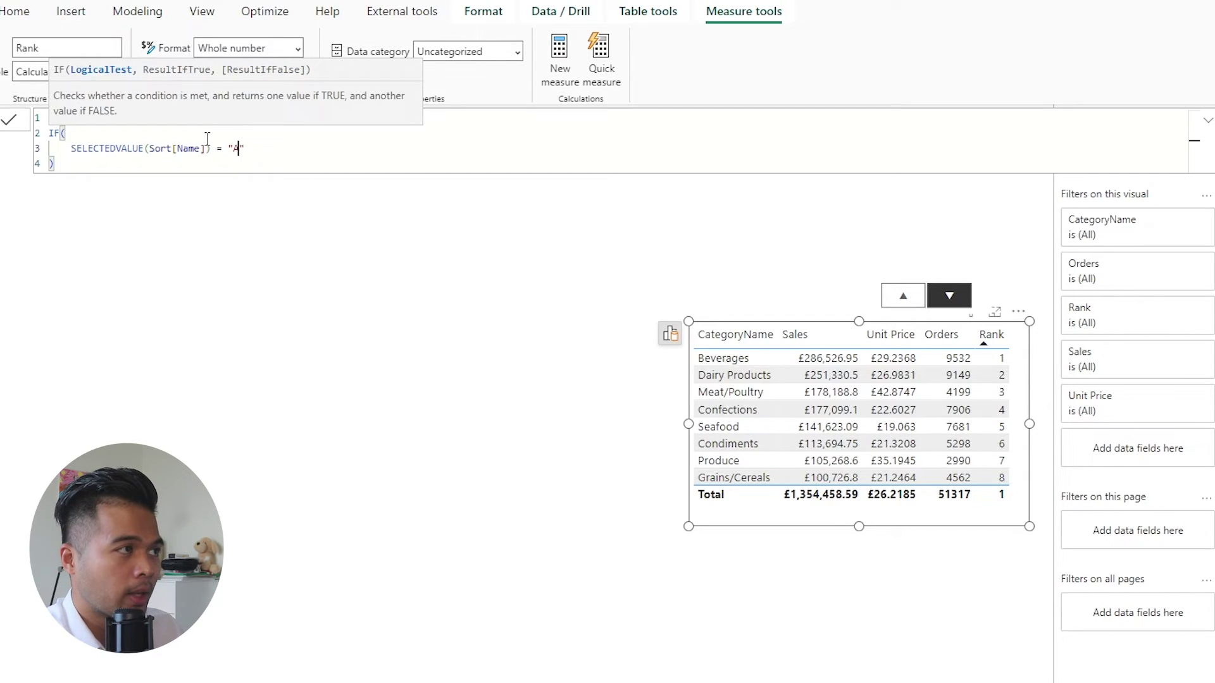
{"action": "type", "text": "SC\""}
Use the ASC RANKX call as the true result and the DESC call as the false result
{"action": "key", "text": "Return"}
{"action": "type", "text": ","}
{"action": "key", "text": "ctrl+v"}
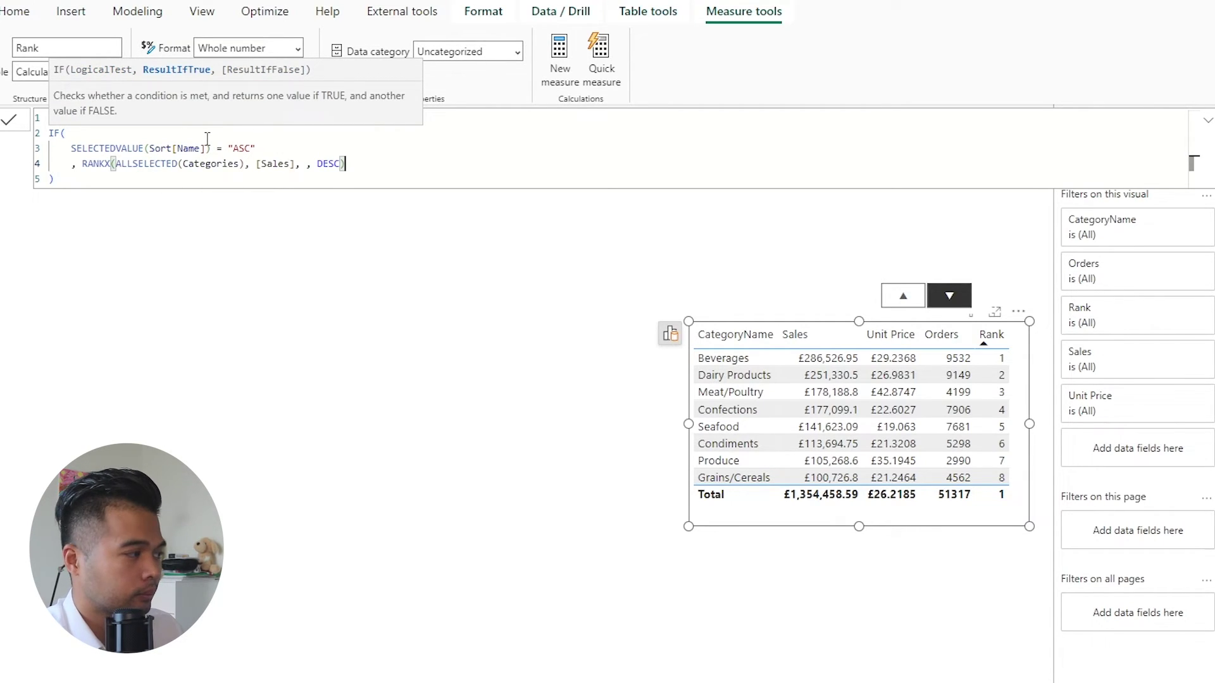
{"action": "double_click", "coordinate": [325, 163]}
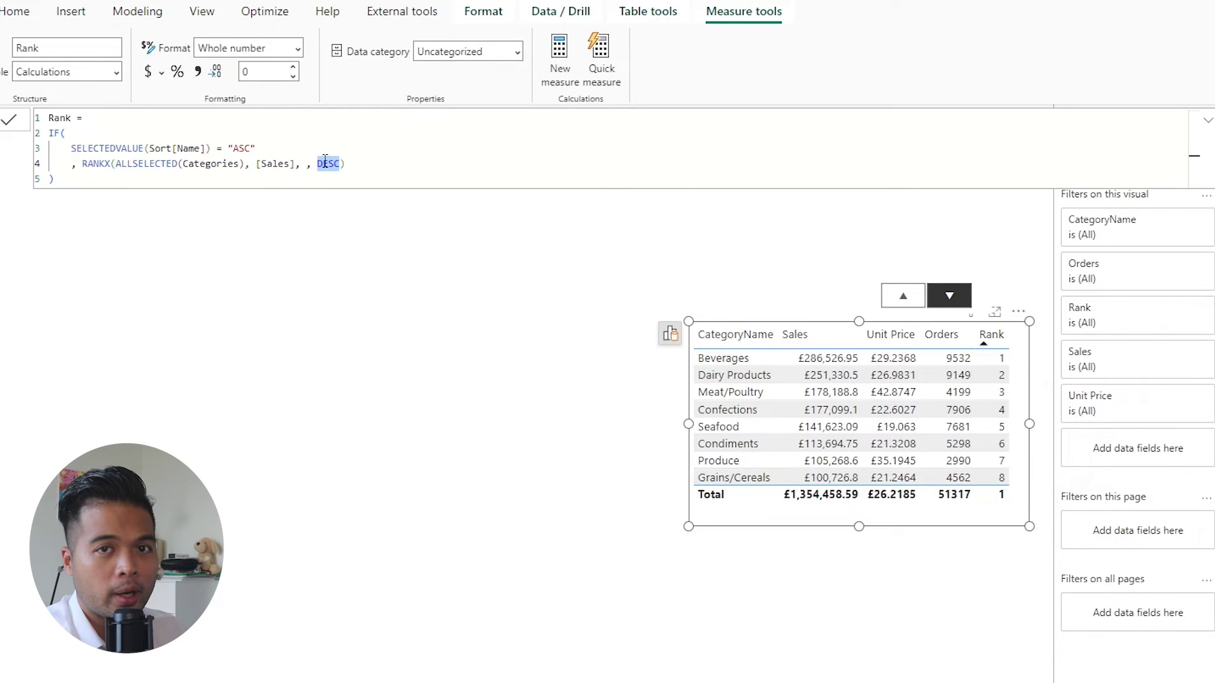
{"action": "type", "text": "ASC"}
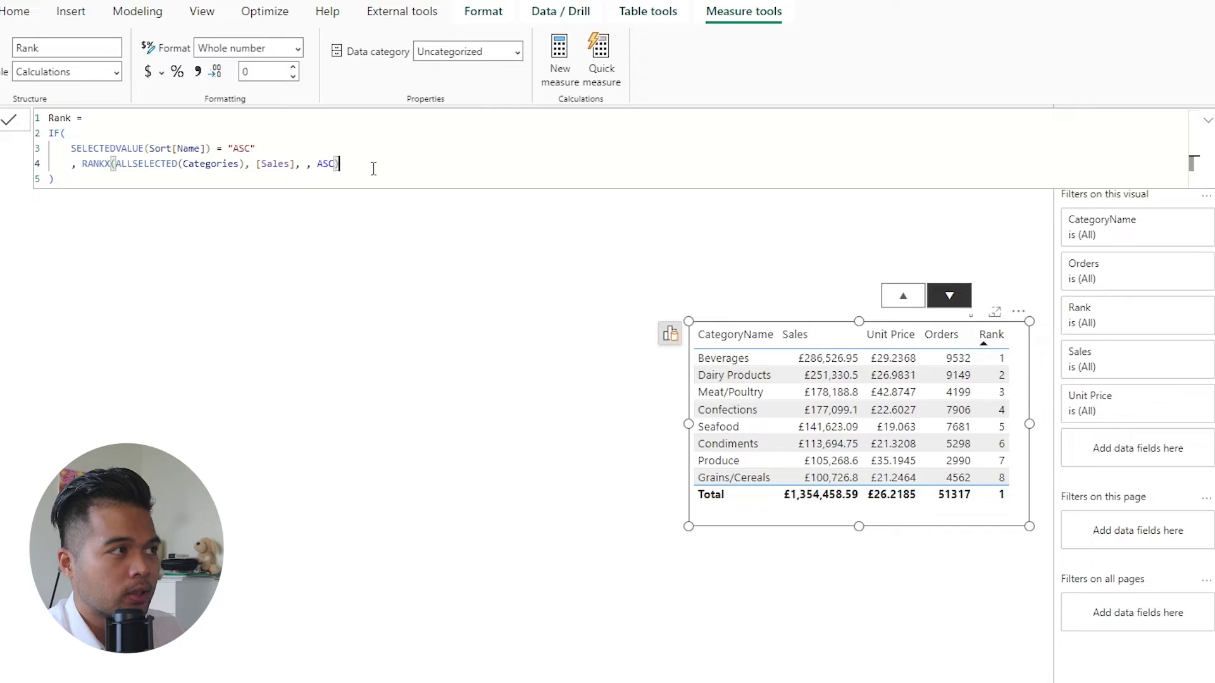
{"action": "key", "text": "shift+Return"}
{"action": "type", "text": ","}
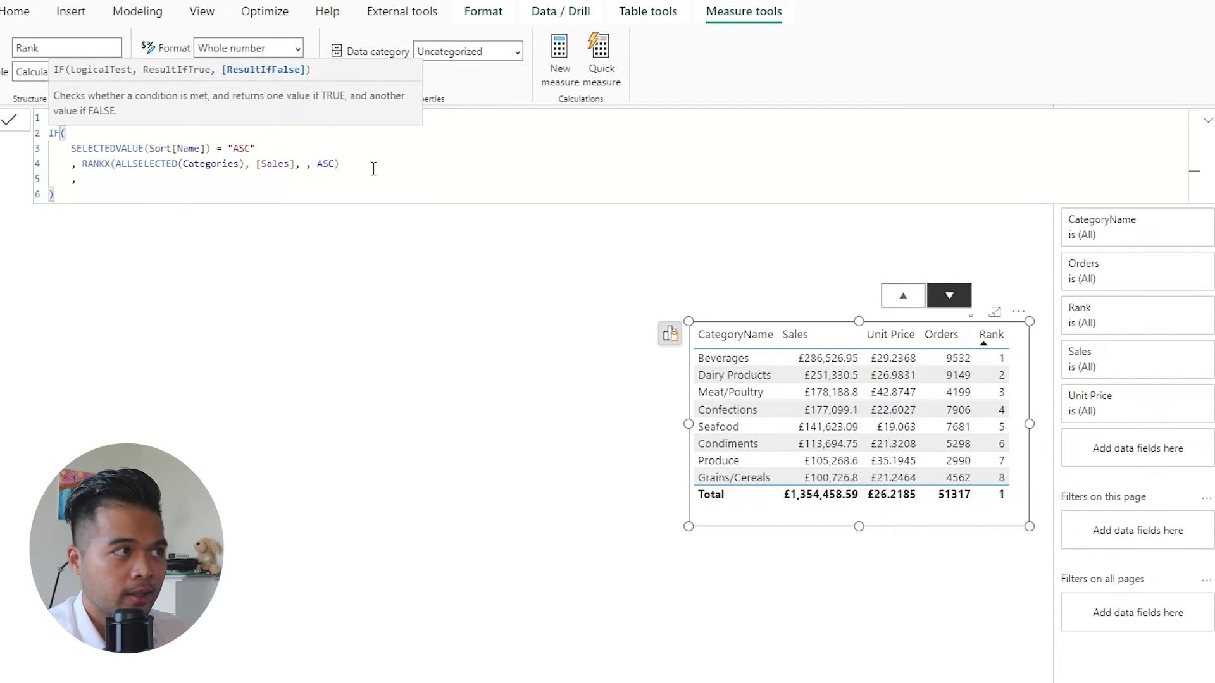
{"action": "key", "text": "ctrl+v"}
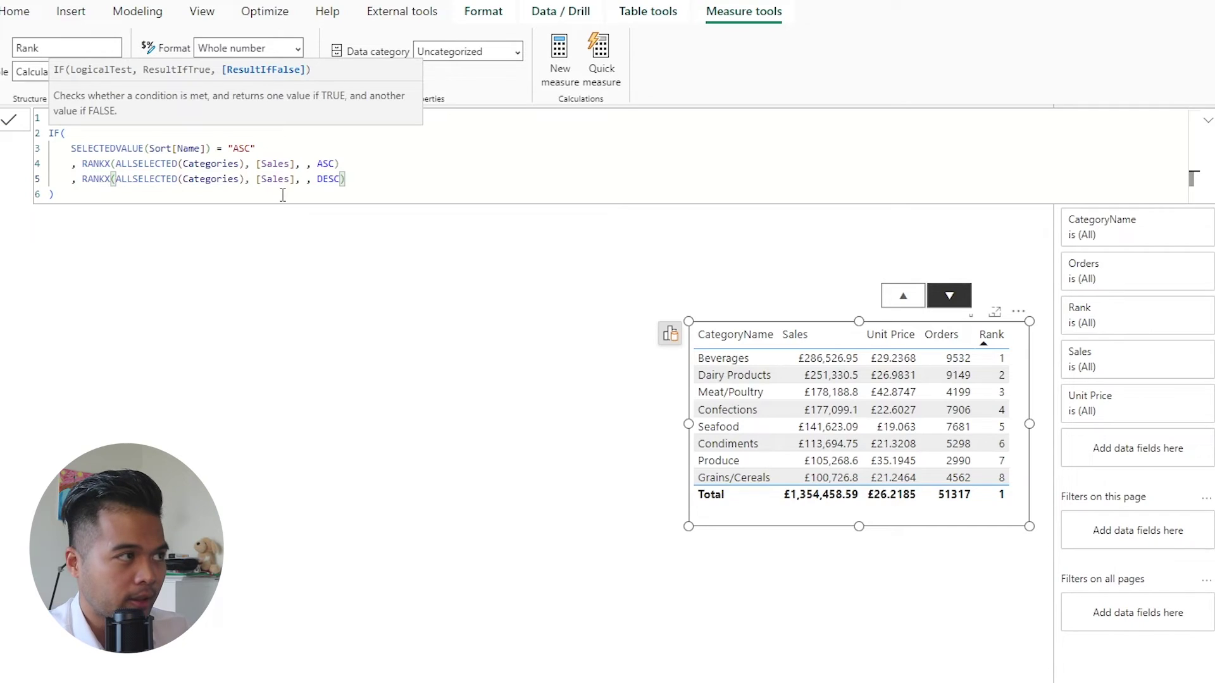
{"action": "key", "text": "Return"}
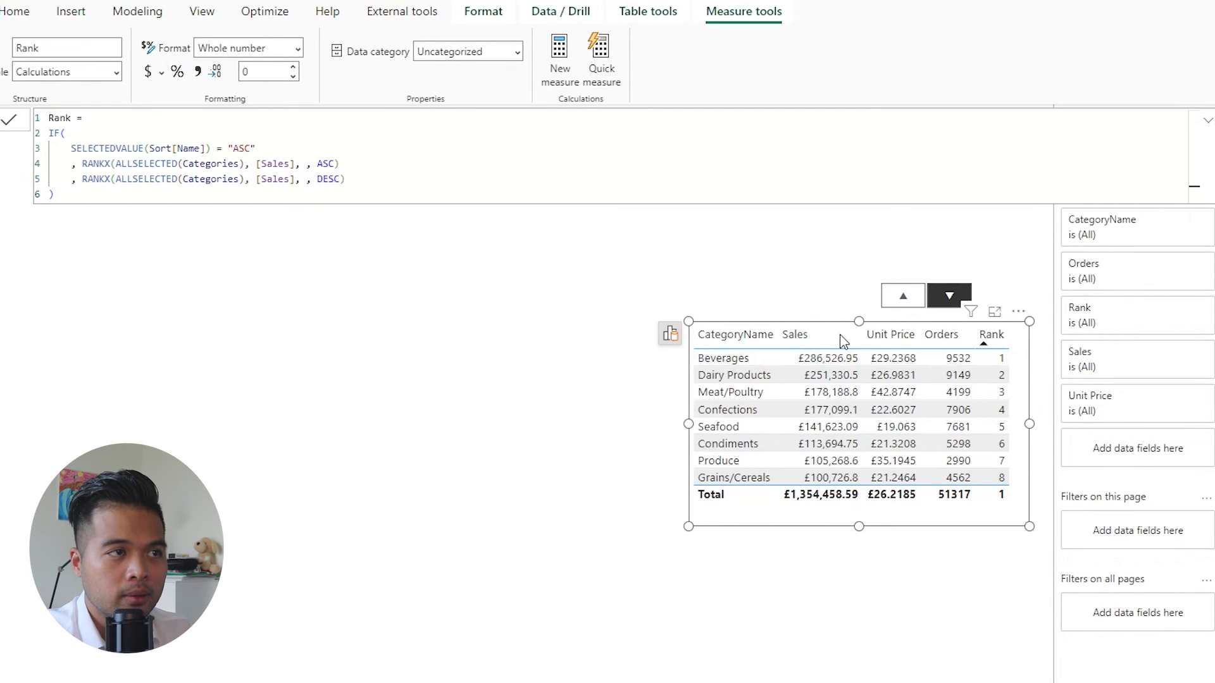
Choose ▲ in the sort slicer so Grains/Cereals ranks first, then select the table
{"action": "left_click", "coordinate": [943, 304]}
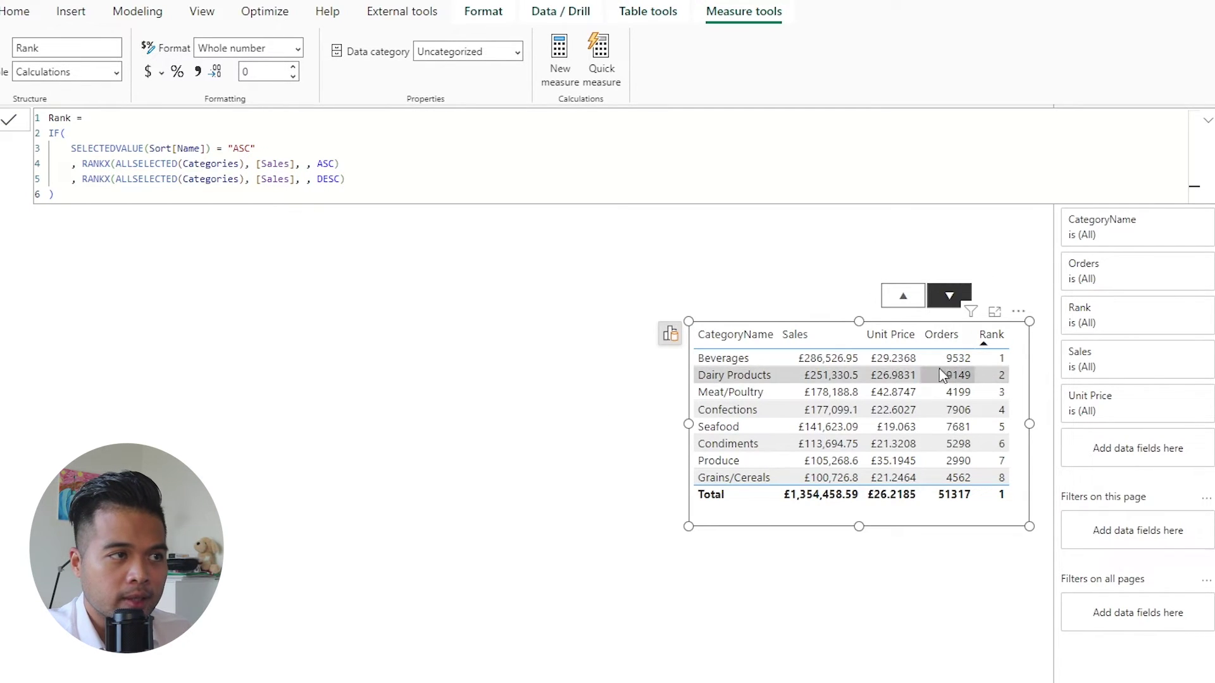
{"action": "left_click", "coordinate": [909, 302]}
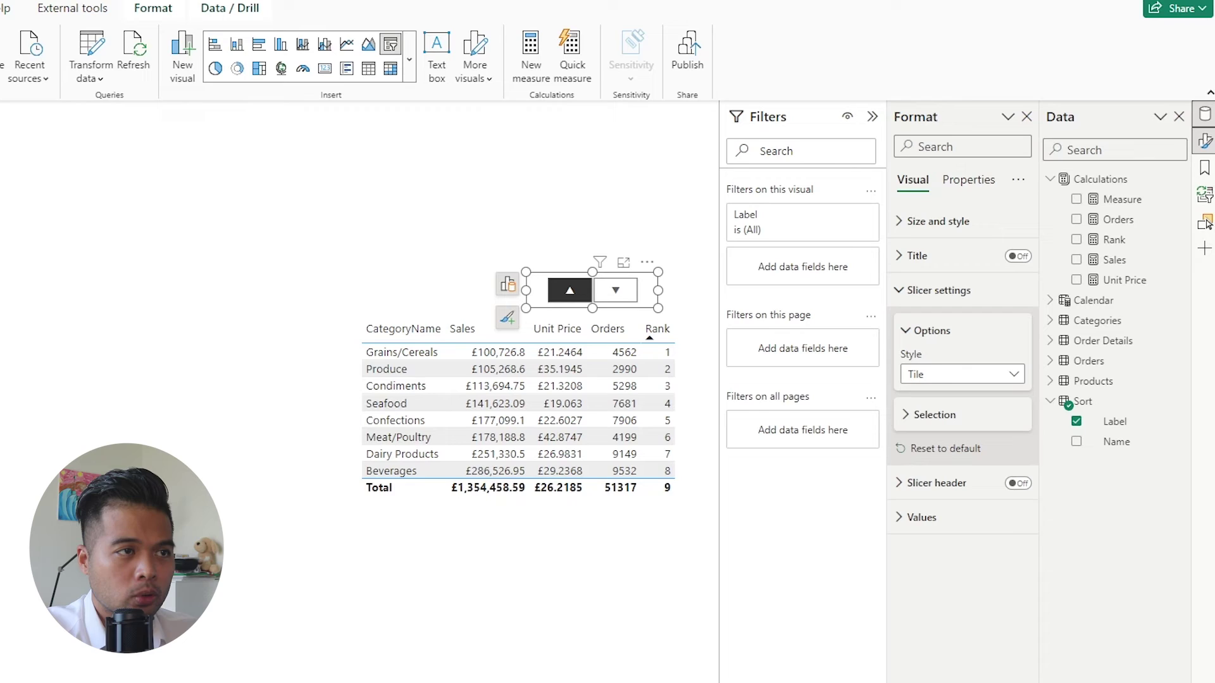
{"action": "left_click", "coordinate": [699, 425]}
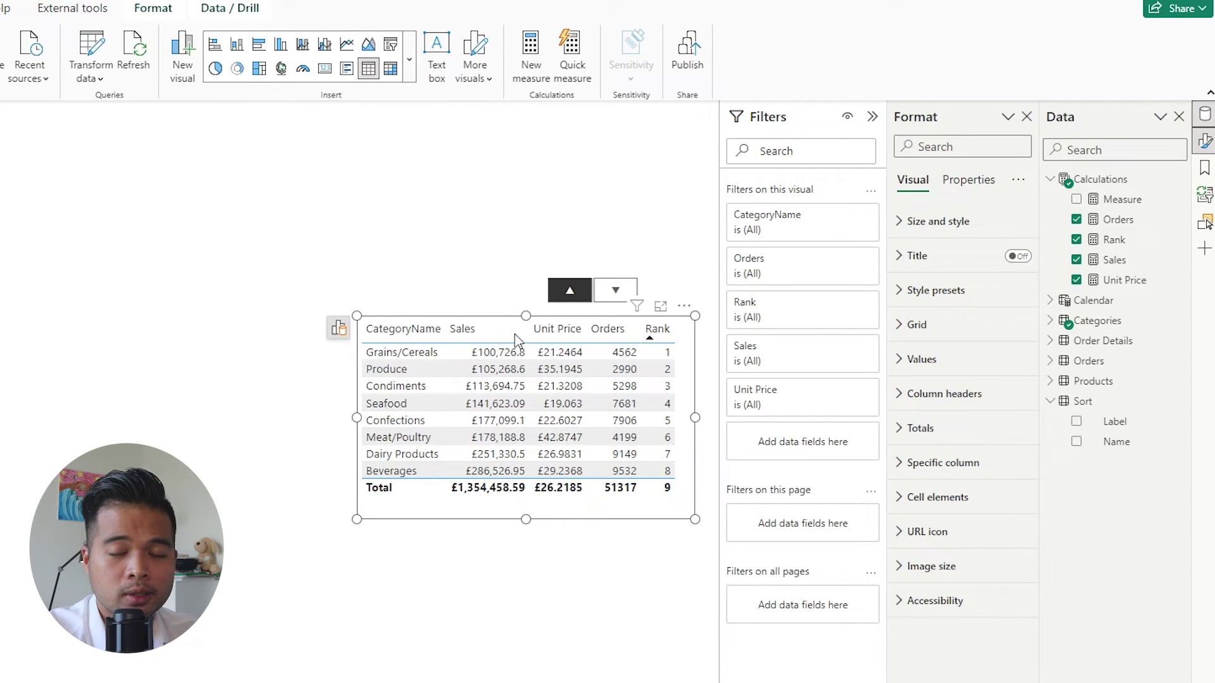
Pick the Rank column under the table's Specific column formatting
{"action": "left_click", "coordinate": [339, 327]}
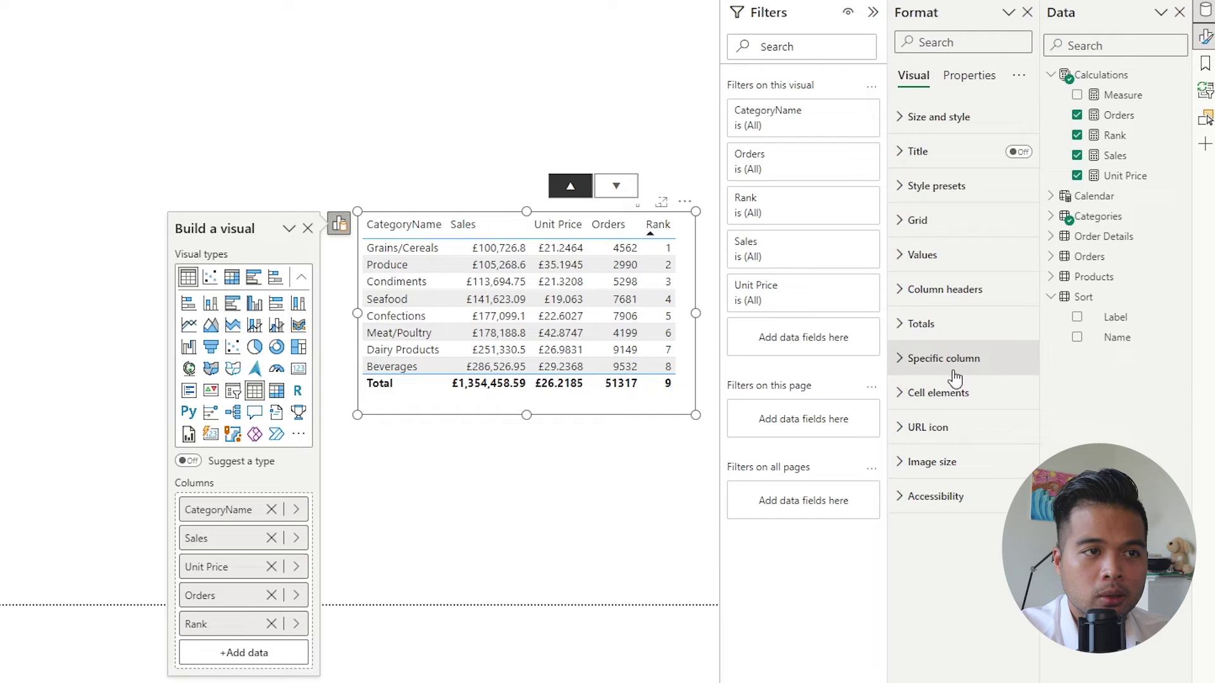
{"action": "left_click", "coordinate": [960, 393]}
{"action": "left_click", "coordinate": [962, 359]}
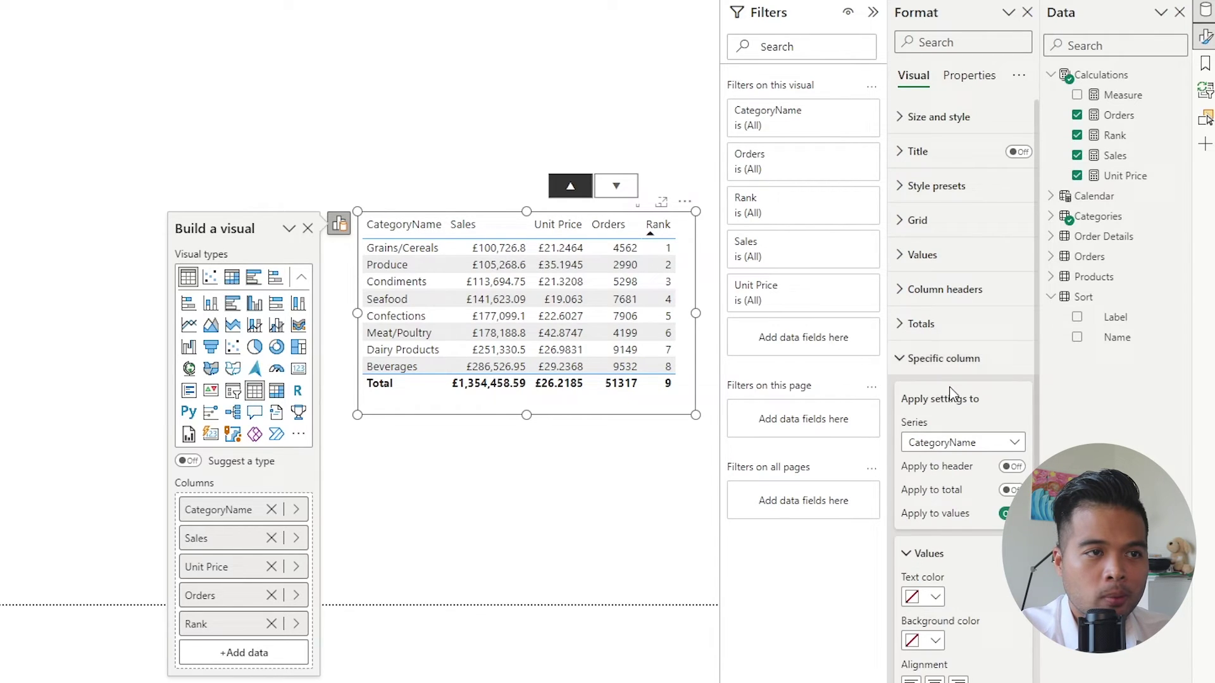
{"action": "left_click", "coordinate": [944, 443]}
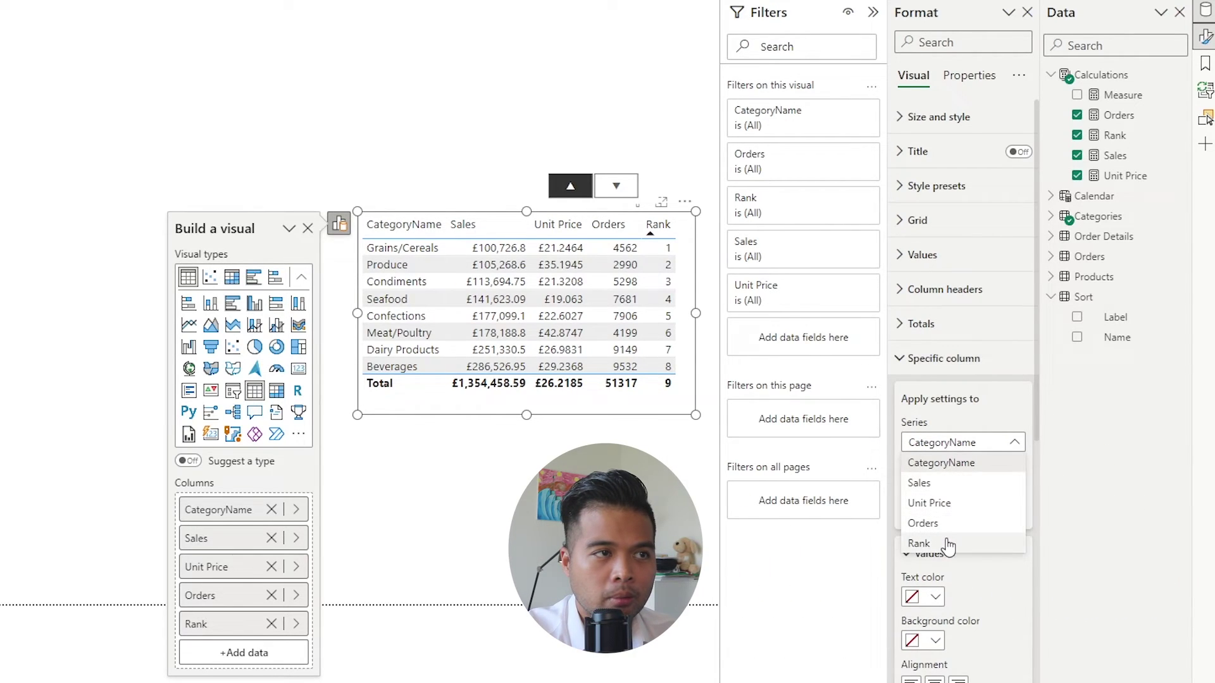
{"action": "left_click", "coordinate": [947, 543]}
Apply Rank formatting to header and total, with white text and white background
{"action": "left_click", "coordinate": [1013, 467]}
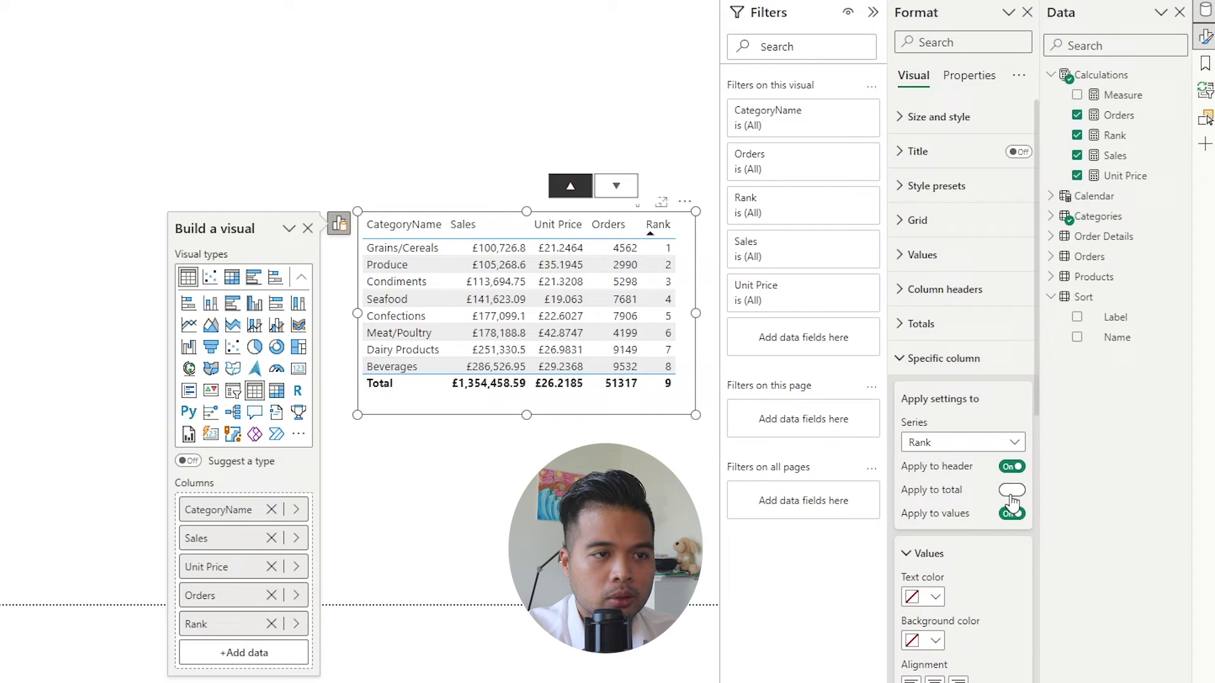
{"action": "left_click", "coordinate": [1013, 490]}
{"action": "scroll", "coordinate": [956, 544], "scroll_direction": "down", "scroll_amount": 2}
{"action": "left_click", "coordinate": [936, 505]}
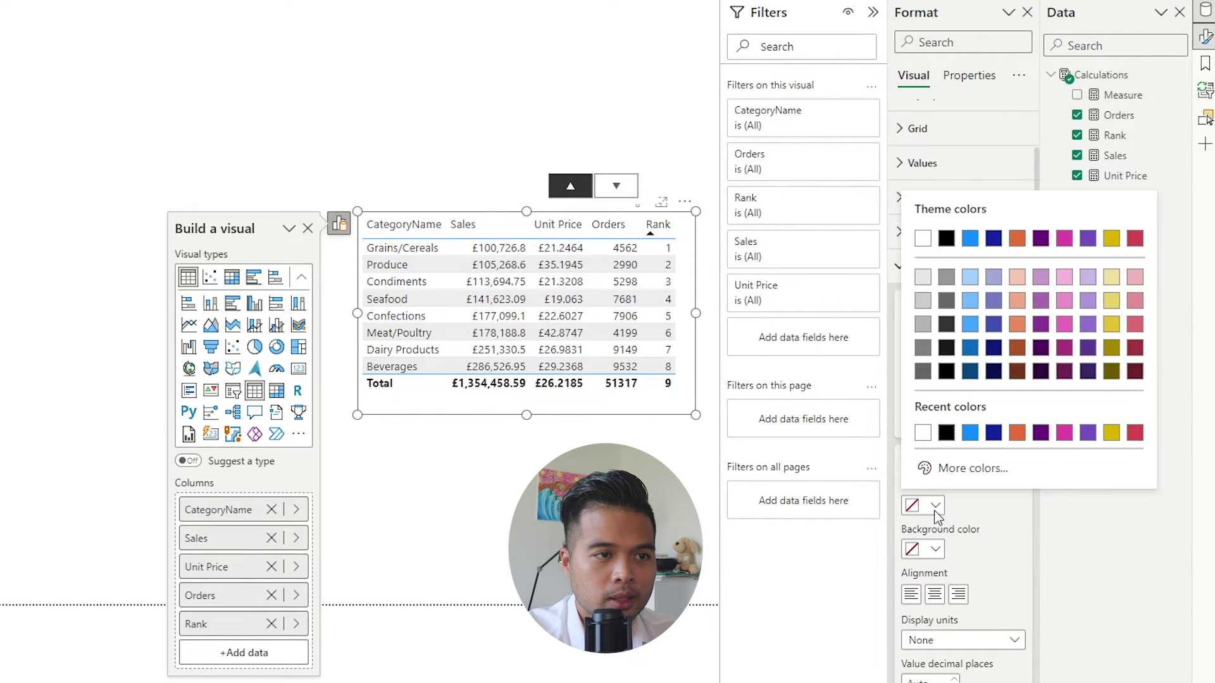
{"action": "left_click", "coordinate": [928, 430]}
{"action": "left_click", "coordinate": [935, 555]}
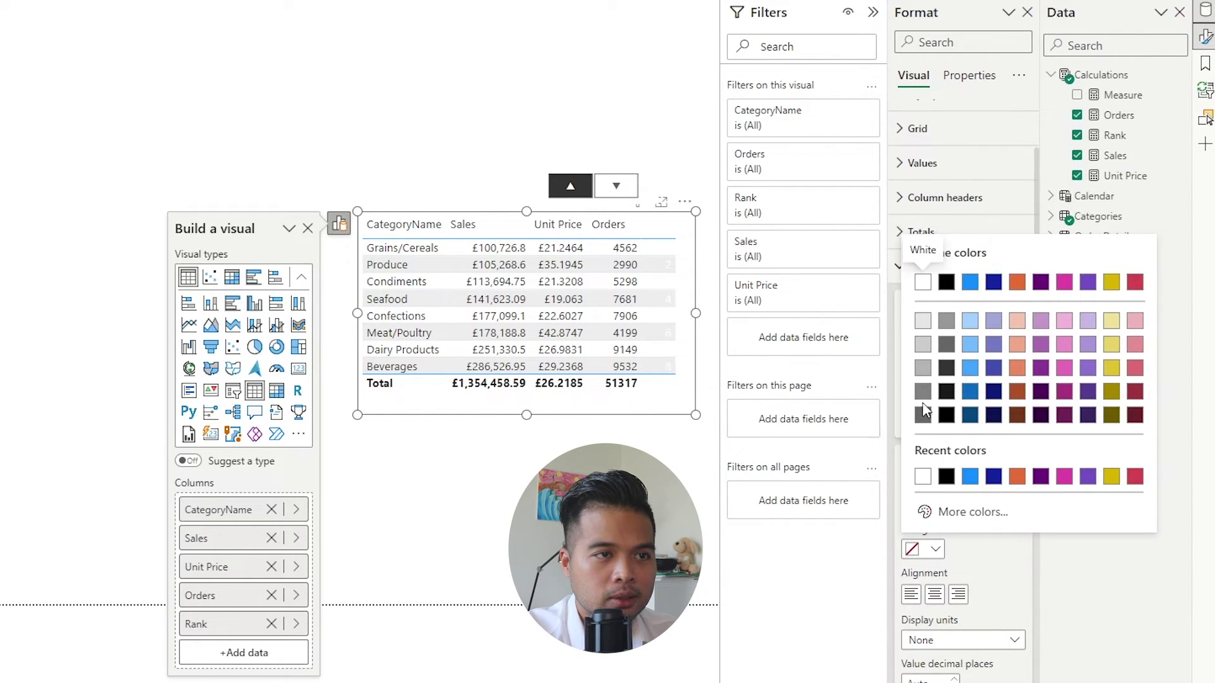
{"action": "left_click", "coordinate": [926, 282]}
{"action": "left_click", "coordinate": [564, 108]}
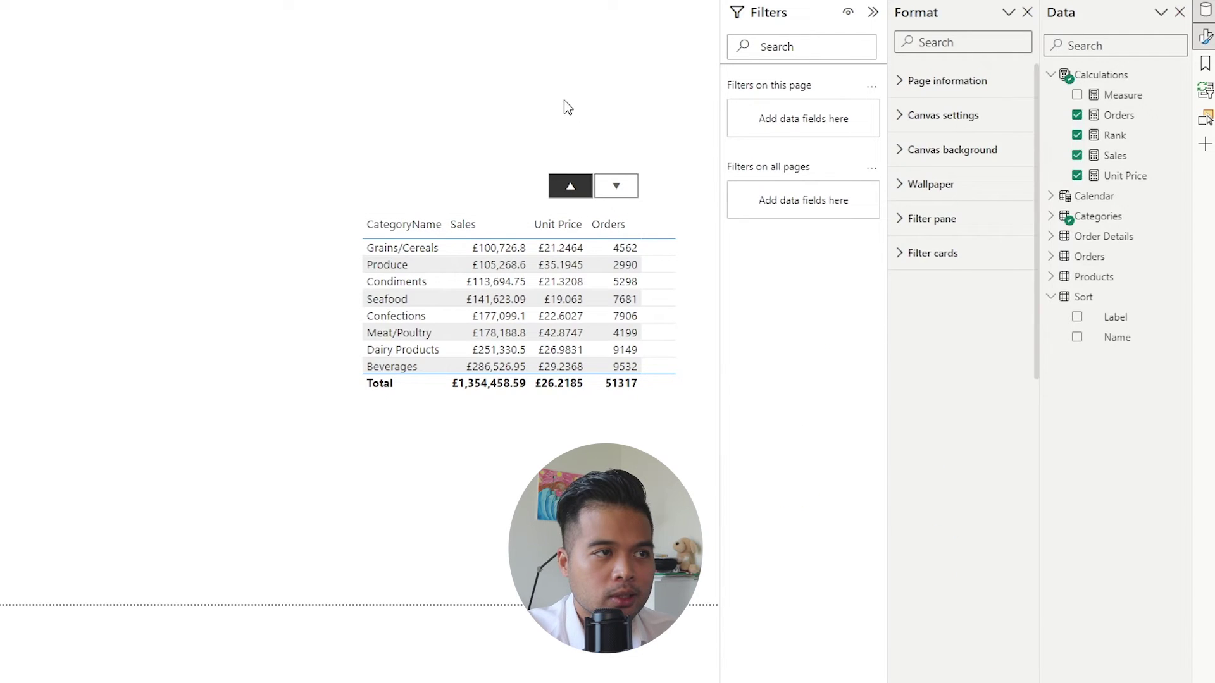
Switch the category table from descending back to ascending and open the Rank measure formula
{"action": "left_click", "coordinate": [623, 188]}
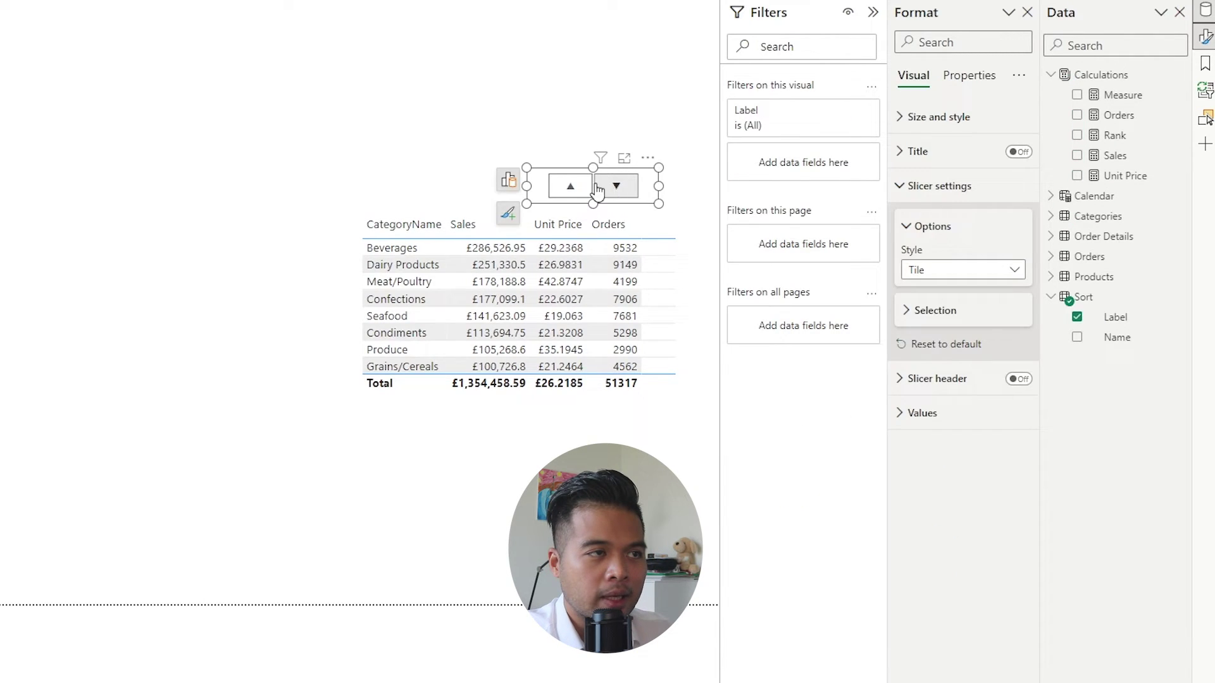
{"action": "left_click", "coordinate": [576, 190]}
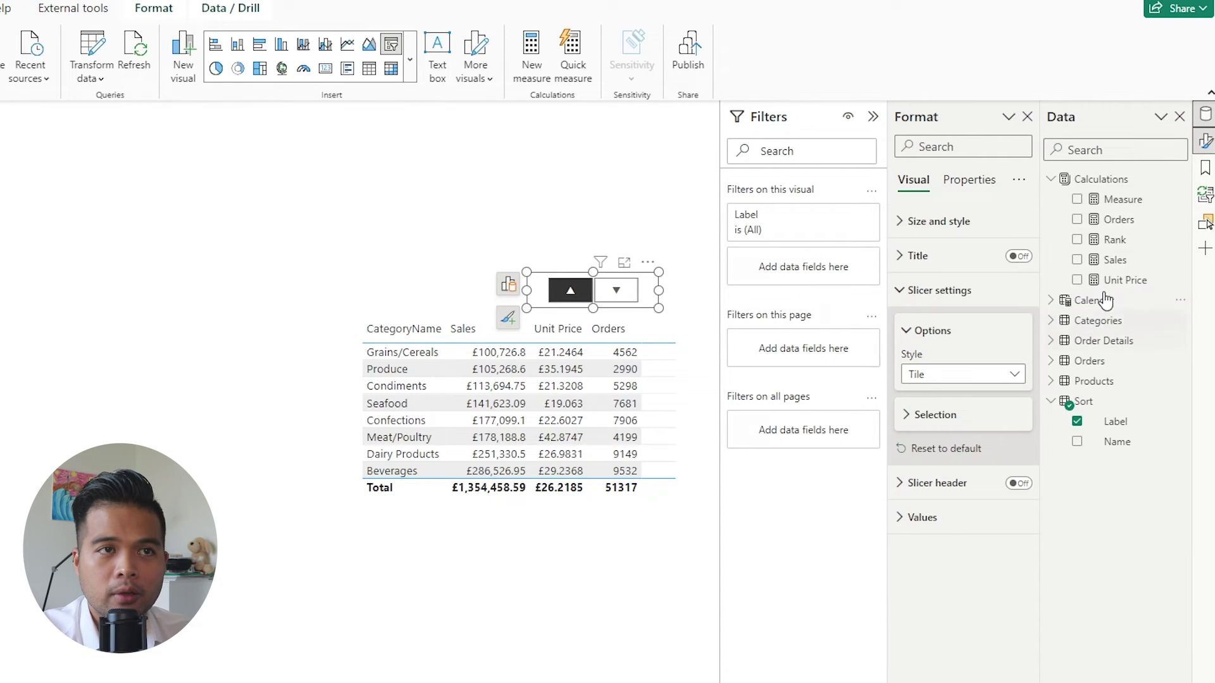
{"action": "left_click", "coordinate": [1114, 238]}
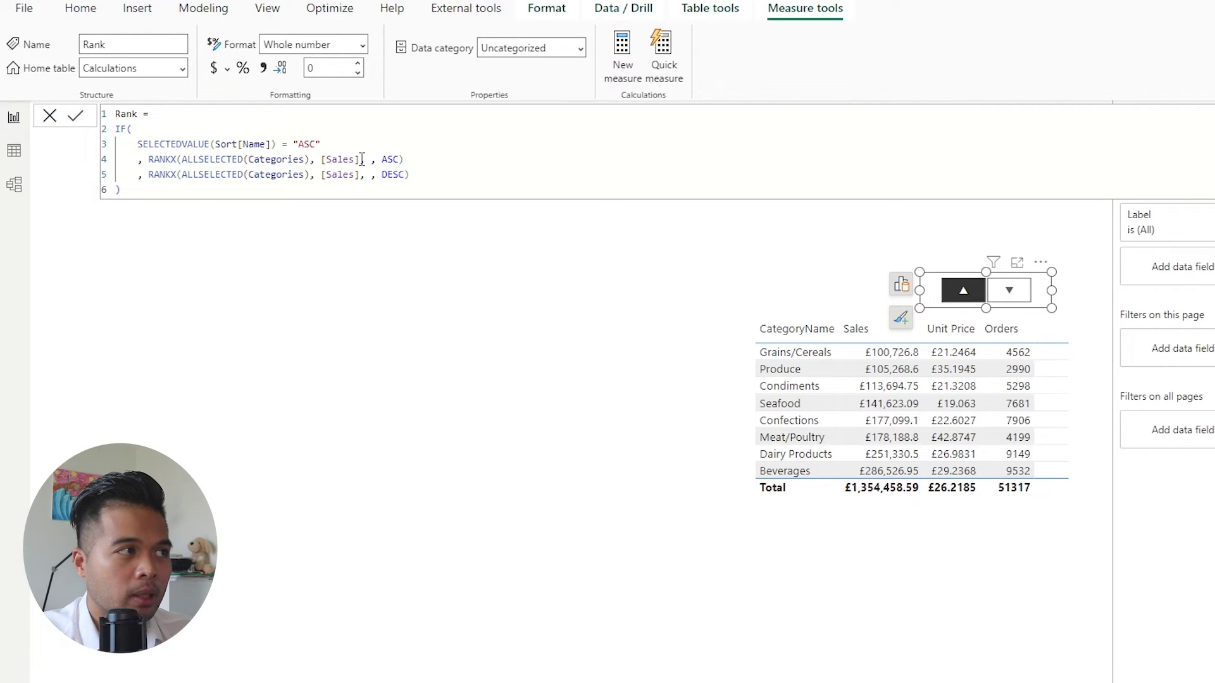
{"action": "left_click_drag", "start_coordinate": [362, 159], "coordinate": [320, 159]}
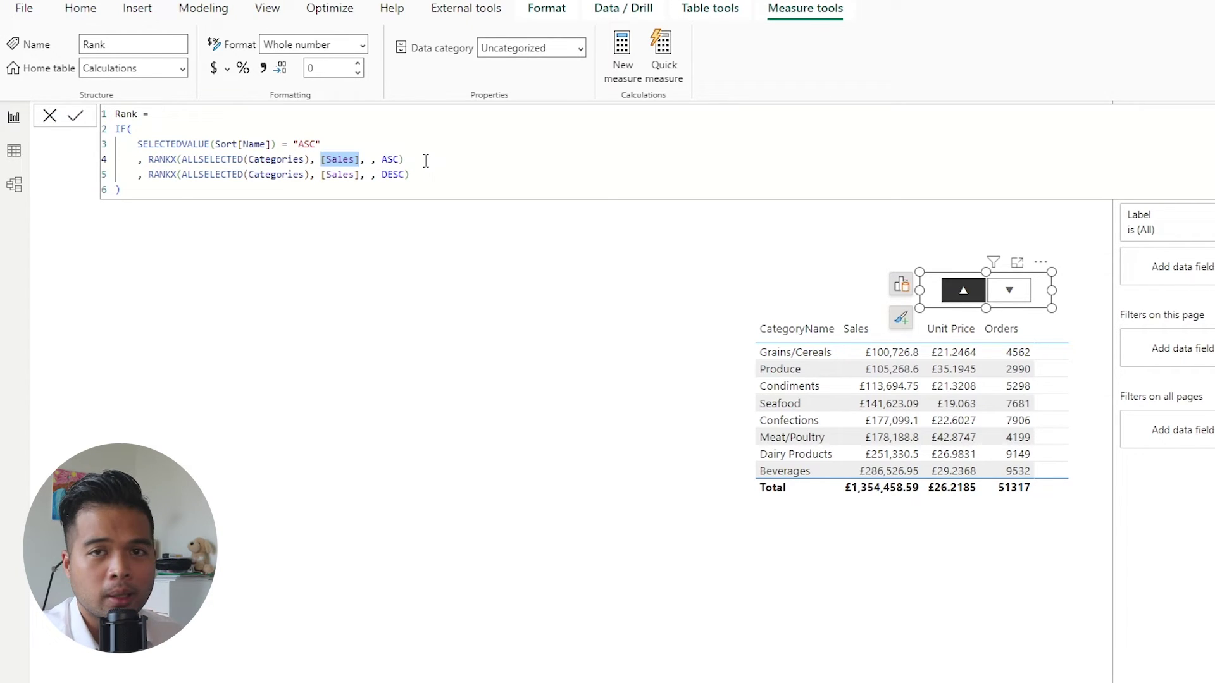
{"action": "left_click_drag", "start_coordinate": [426, 161], "coordinate": [148, 159]}
{"action": "key", "text": "ctrl+c"}
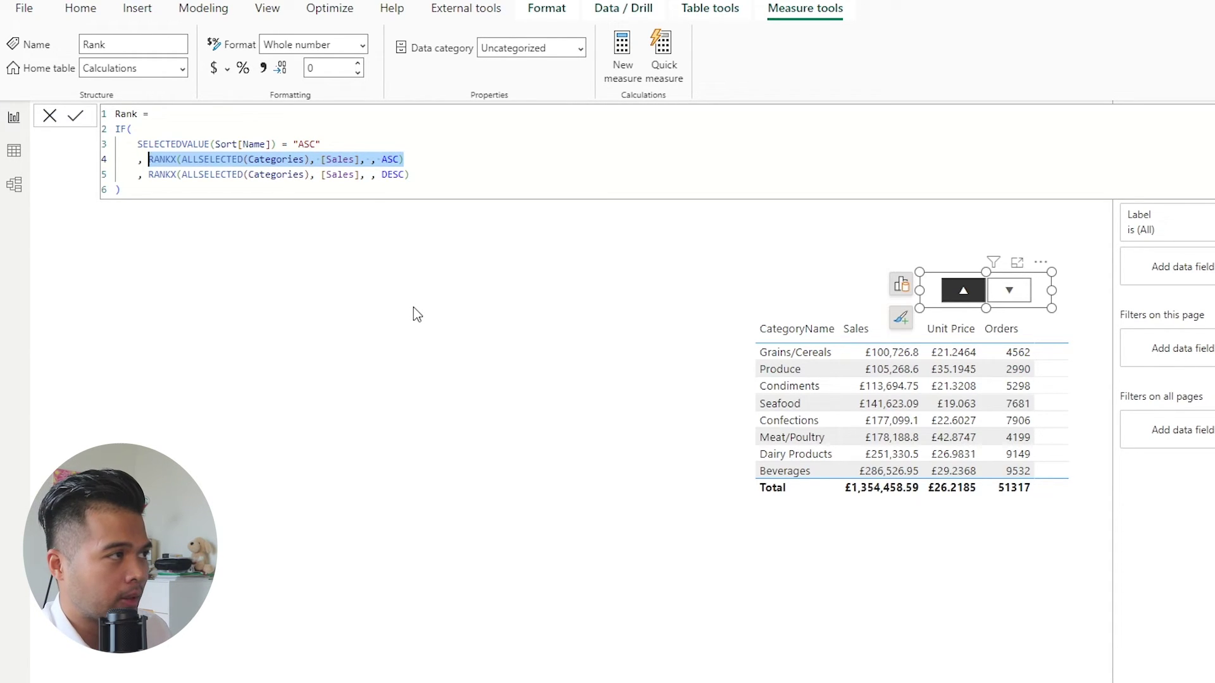
{"action": "key", "text": "BackSpace"}
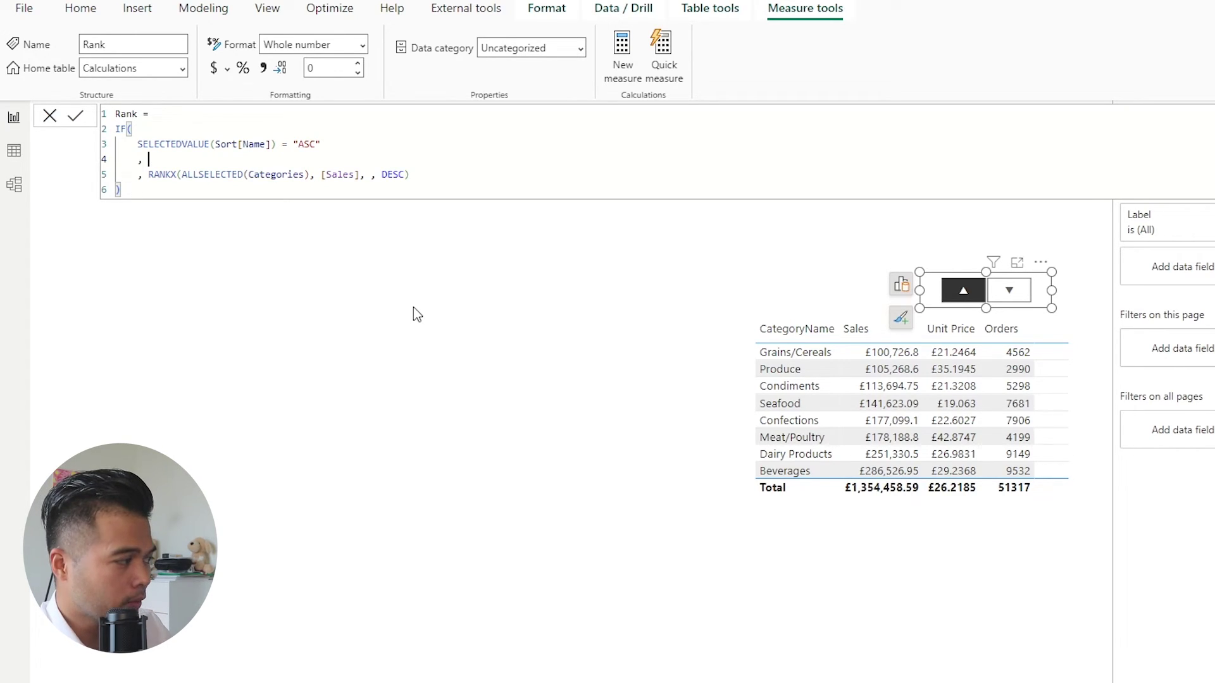
{"action": "type", "text": "SWITH"}
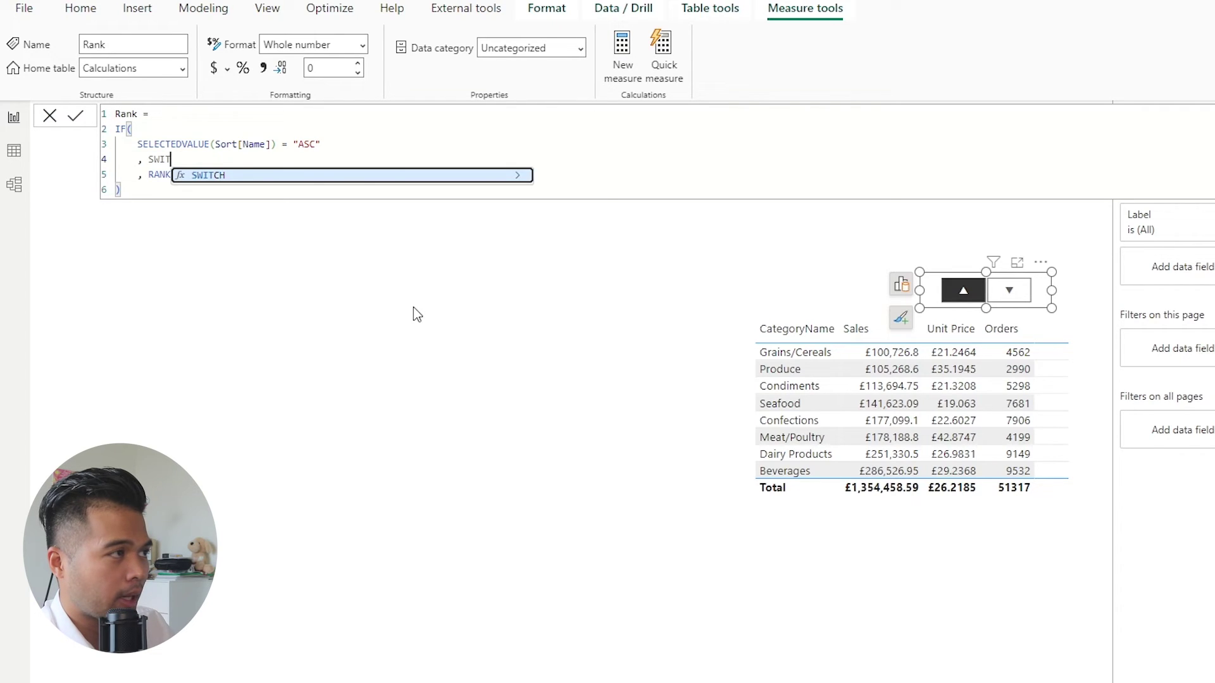
{"action": "key", "text": "Tab"}
{"action": "type", "text": ")"}
{"action": "key", "text": "Left"}
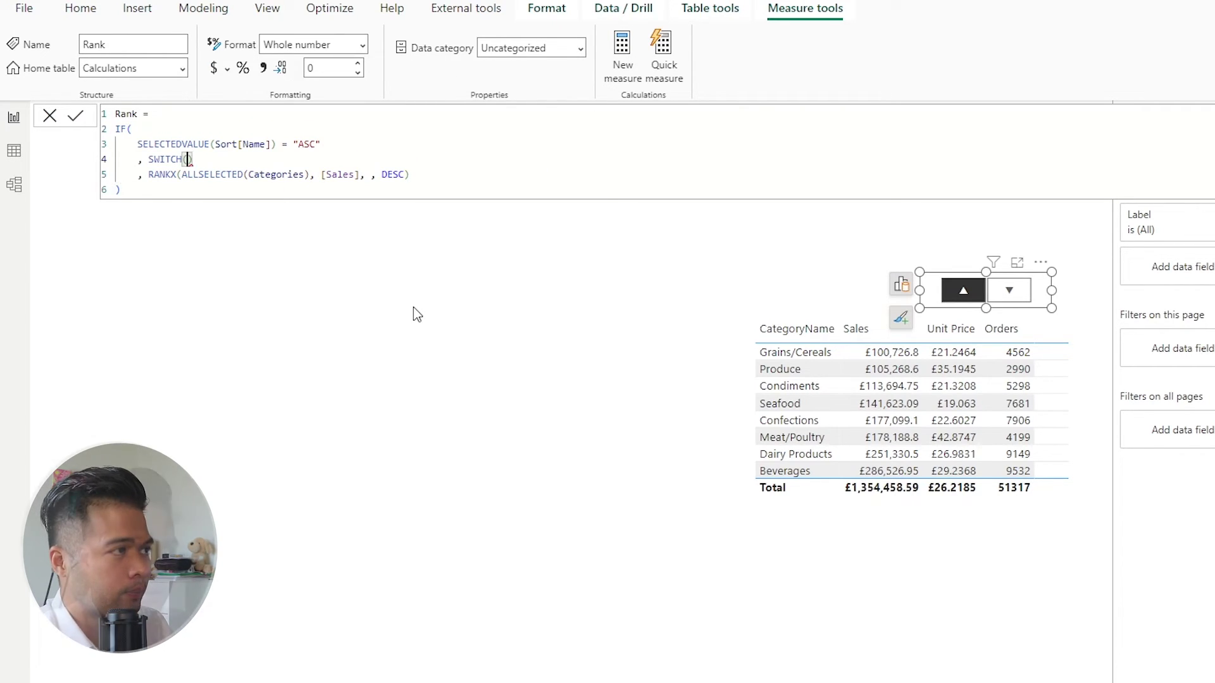
{"action": "key", "text": "shift+Return"}
{"action": "key", "text": "shift+Return"}
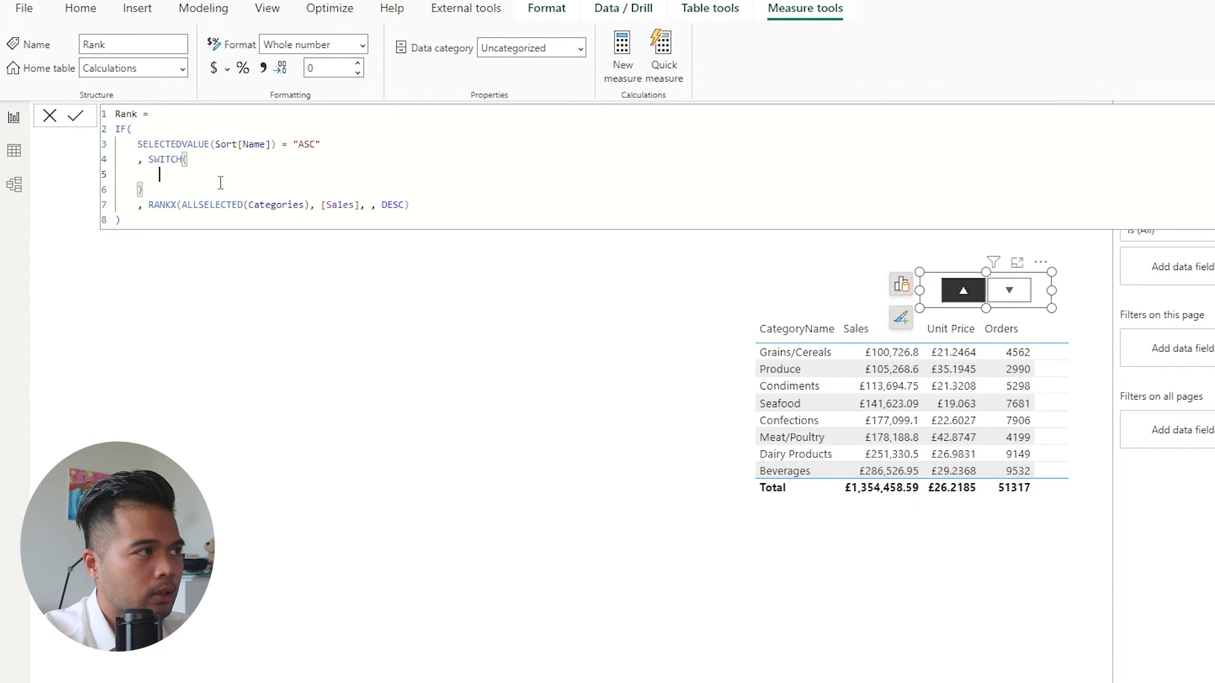
{"action": "left_click_drag", "start_coordinate": [144, 190], "coordinate": [150, 160]}
{"action": "key", "text": "ctrl+v"}
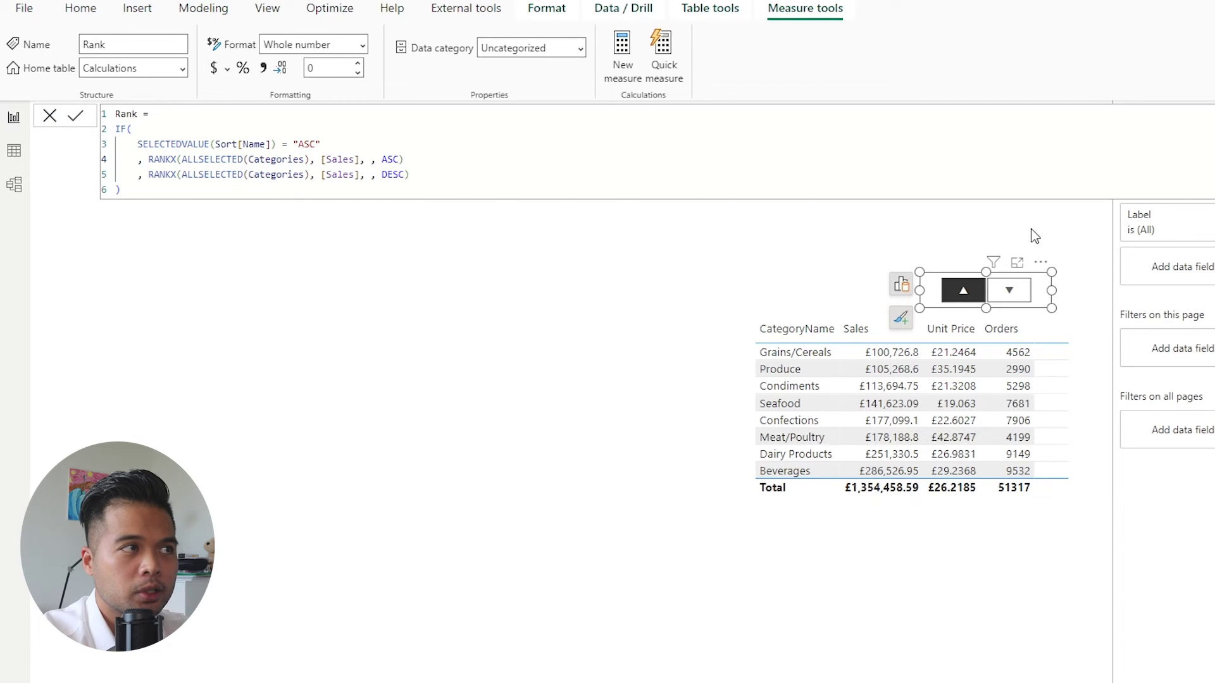
Enter Sales, Unit Price and Orders as rows in a new manually entered data table
{"action": "left_click", "coordinate": [924, 206]}
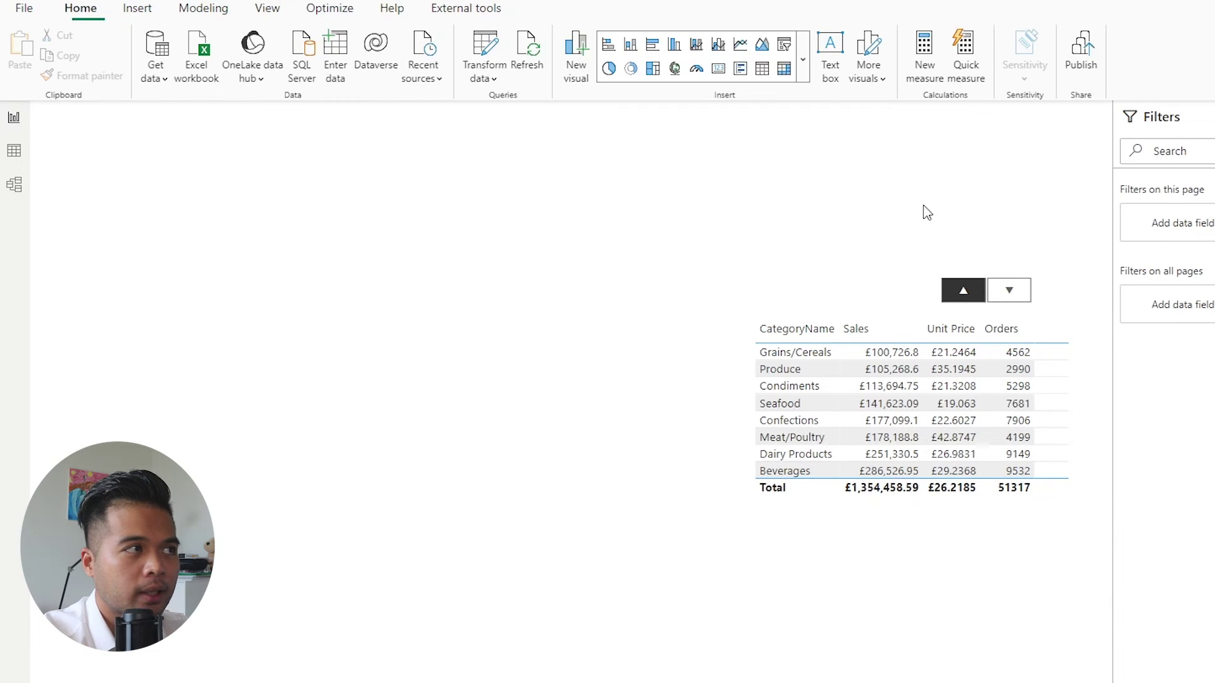
{"action": "left_click", "coordinate": [332, 57]}
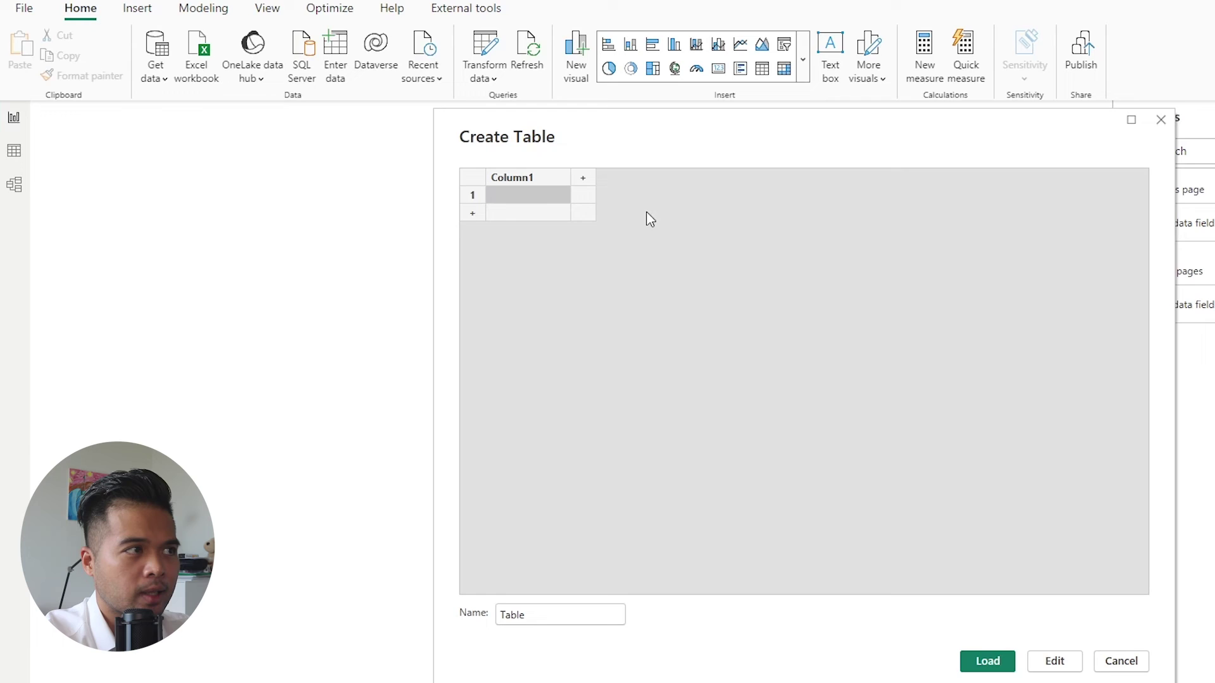
{"action": "left_click_drag", "start_coordinate": [594, 139], "coordinate": [179, 138]}
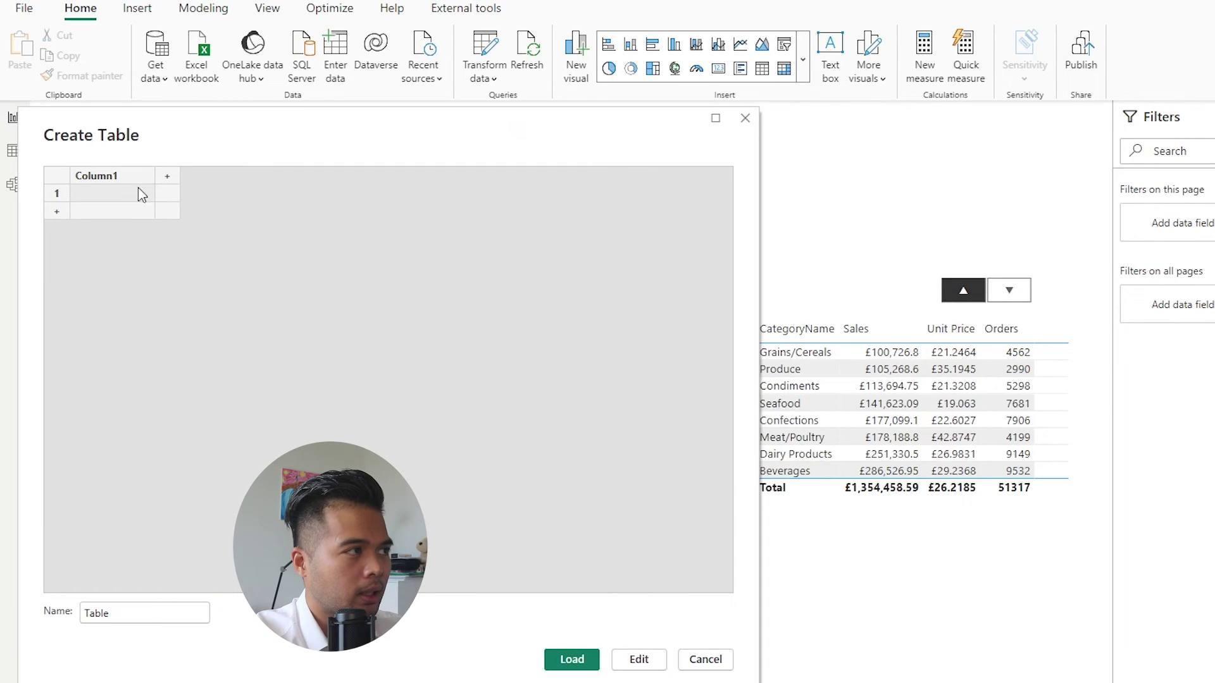
{"action": "type", "text": "Sales"}
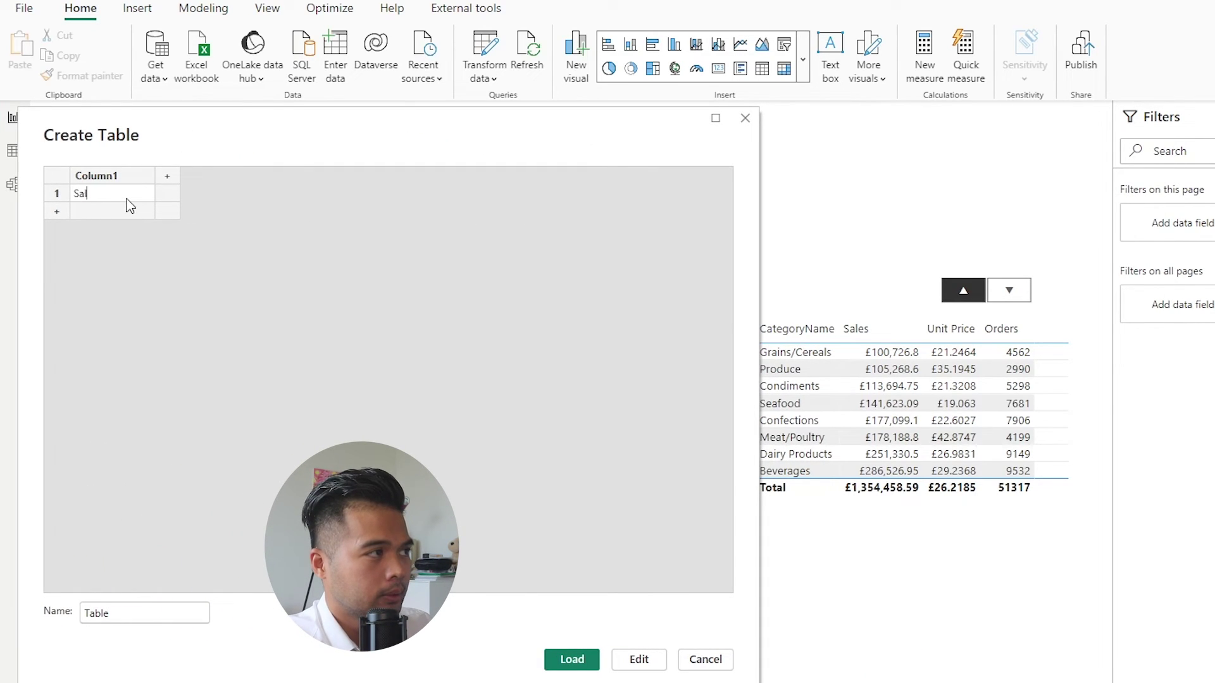
{"action": "key", "text": "Return"}
{"action": "type", "text": "Unit Price"}
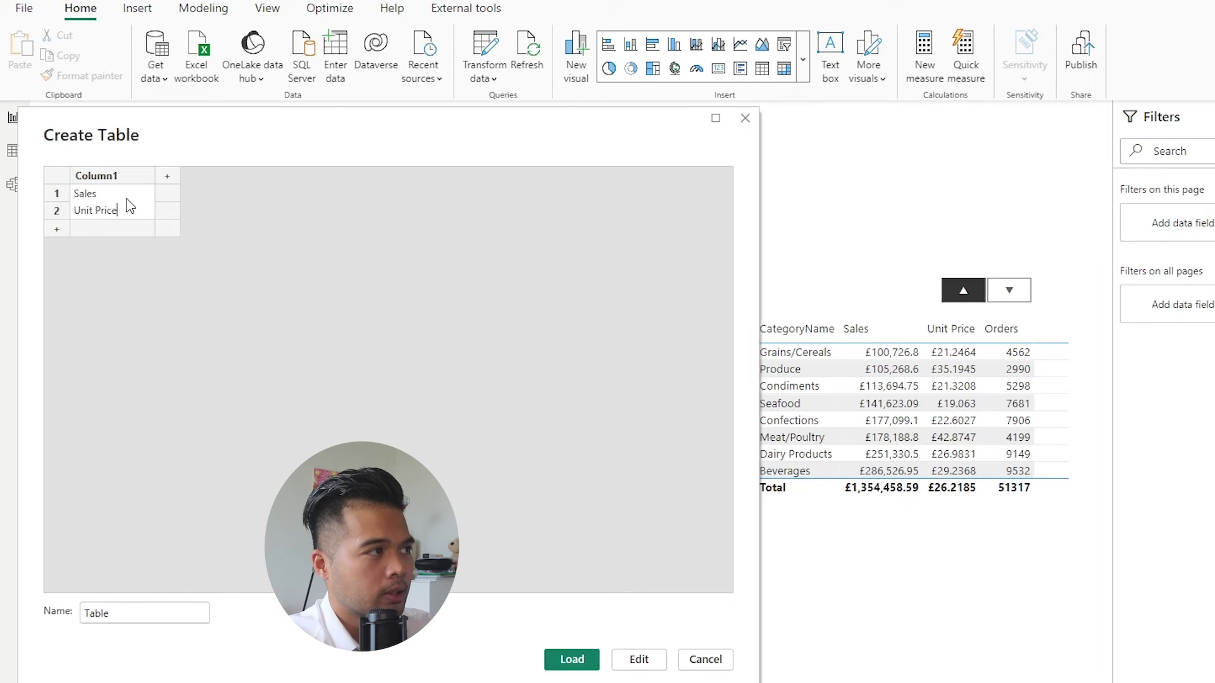
{"action": "key", "text": "Return"}
{"action": "type", "text": "Orders"}
Name the column Measures and the table Sort By, load it, and copy the sort slicer above CategoryName
{"action": "double_click", "coordinate": [131, 177]}
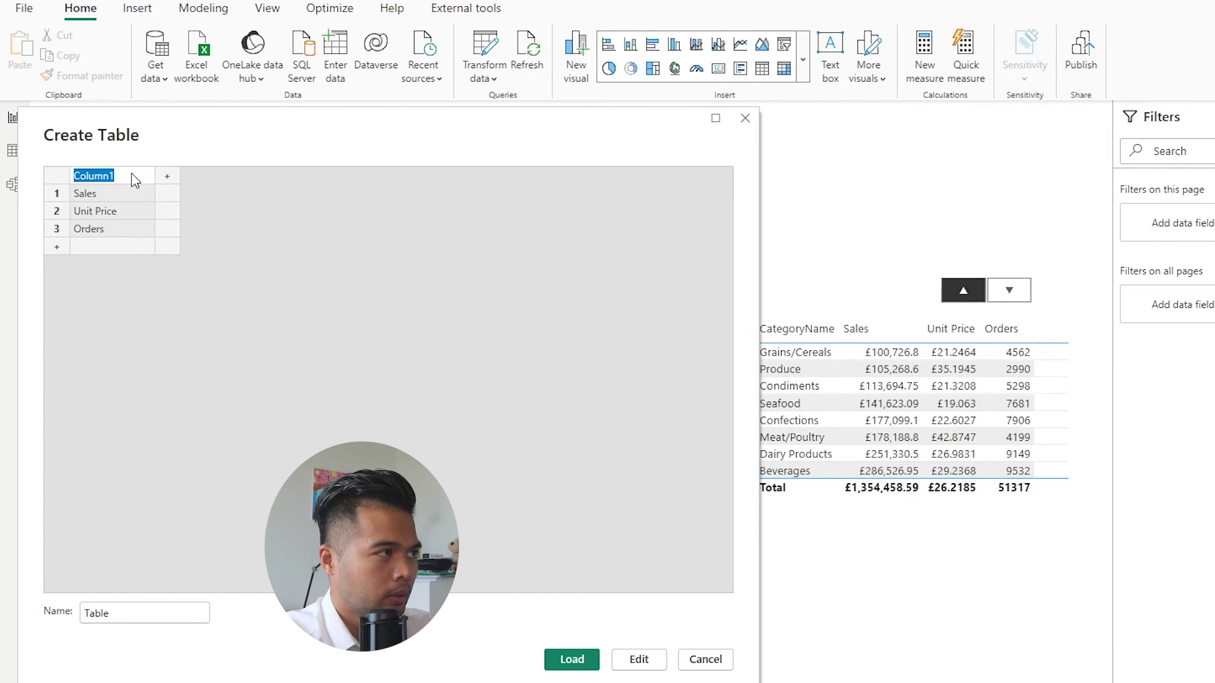
{"action": "type", "text": "eeasures"}
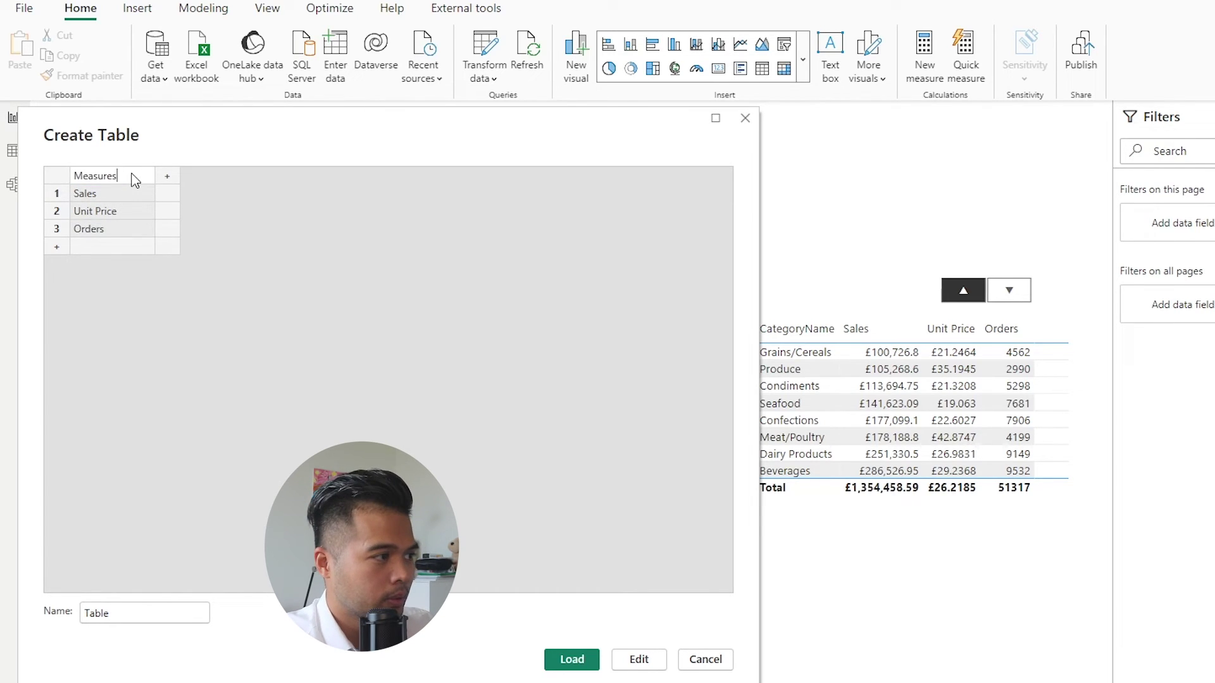
{"action": "left_click", "coordinate": [116, 614]}
{"action": "double_click", "coordinate": [116, 614]}
{"action": "type", "text": "Sort By"}
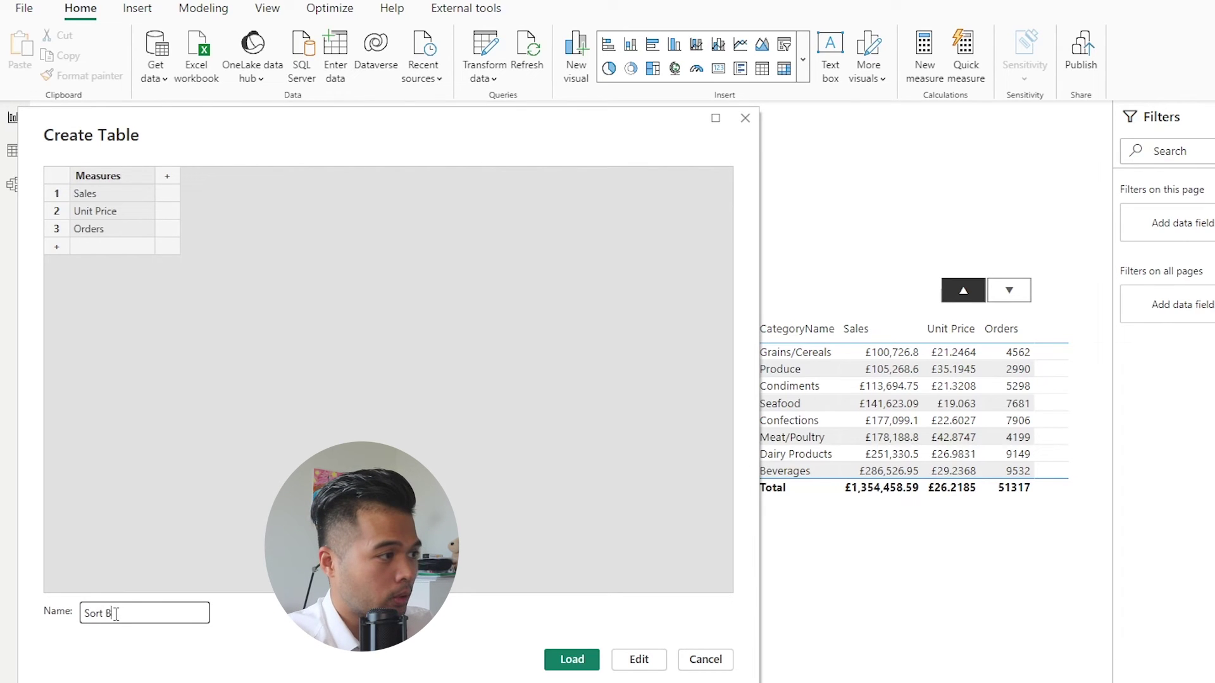
{"action": "left_click", "coordinate": [571, 659]}
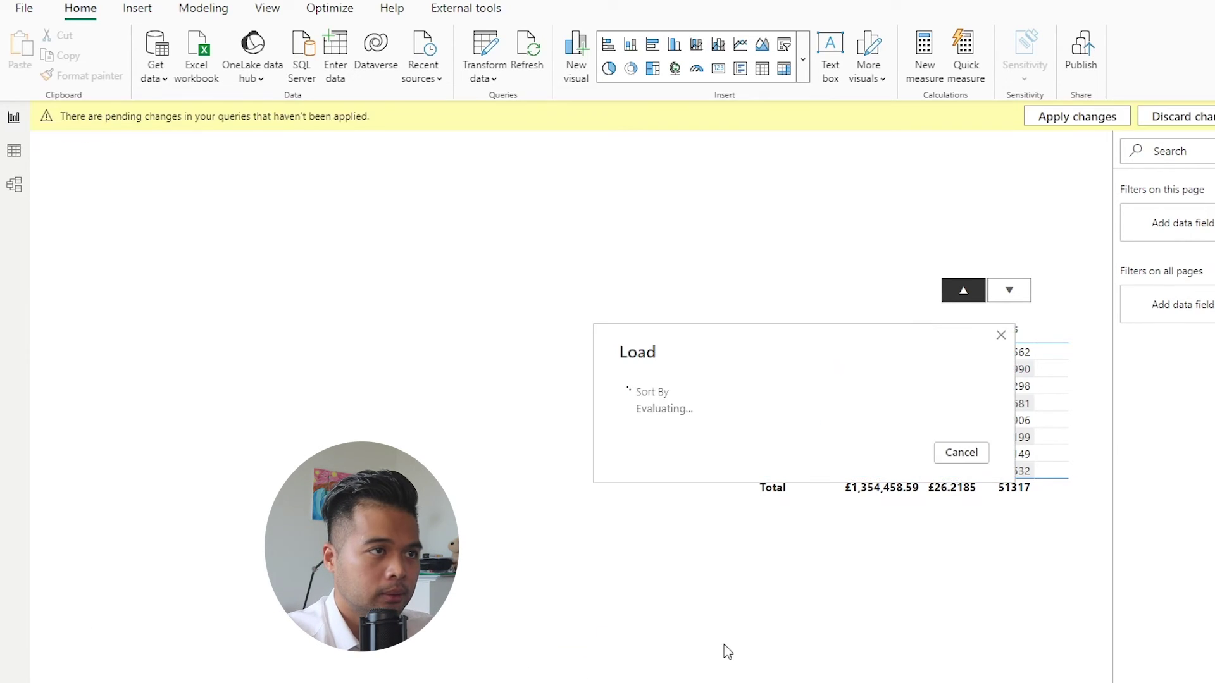
{"action": "left_click", "coordinate": [933, 304]}
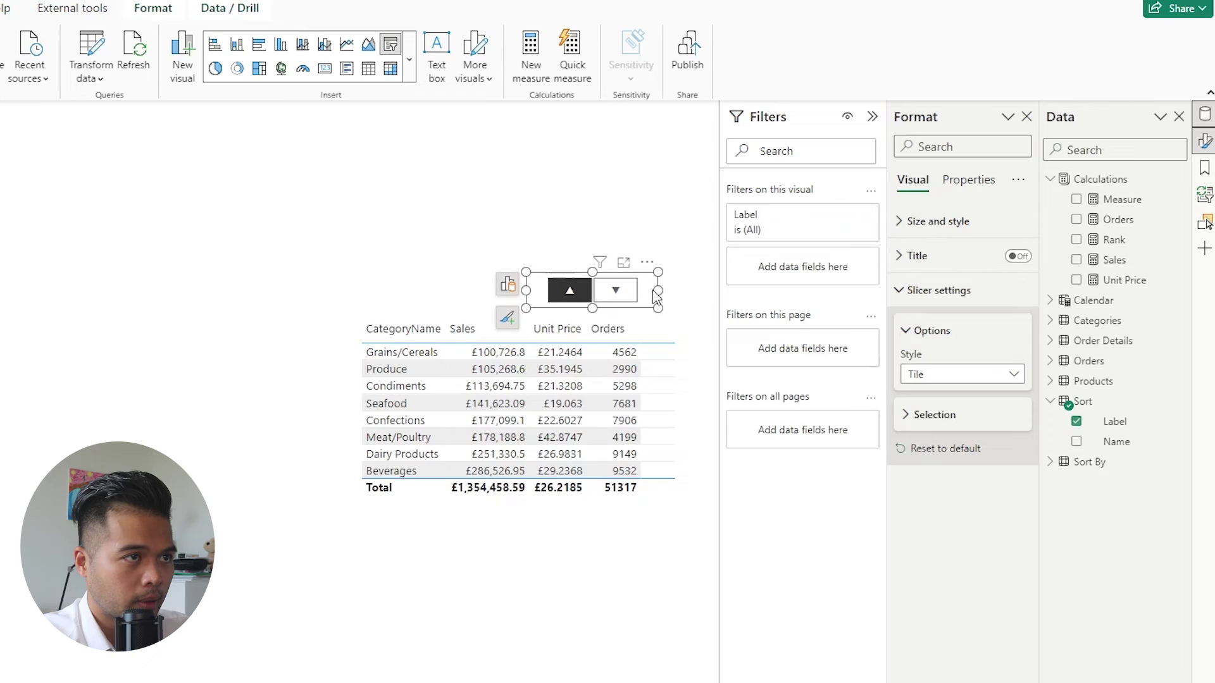
{"action": "left_click_drag", "start_coordinate": [658, 306], "coordinate": [491, 303]}
Make the copied slicer use Sort By's Measures column and delete the extra Measures list
{"action": "left_click", "coordinate": [516, 284]}
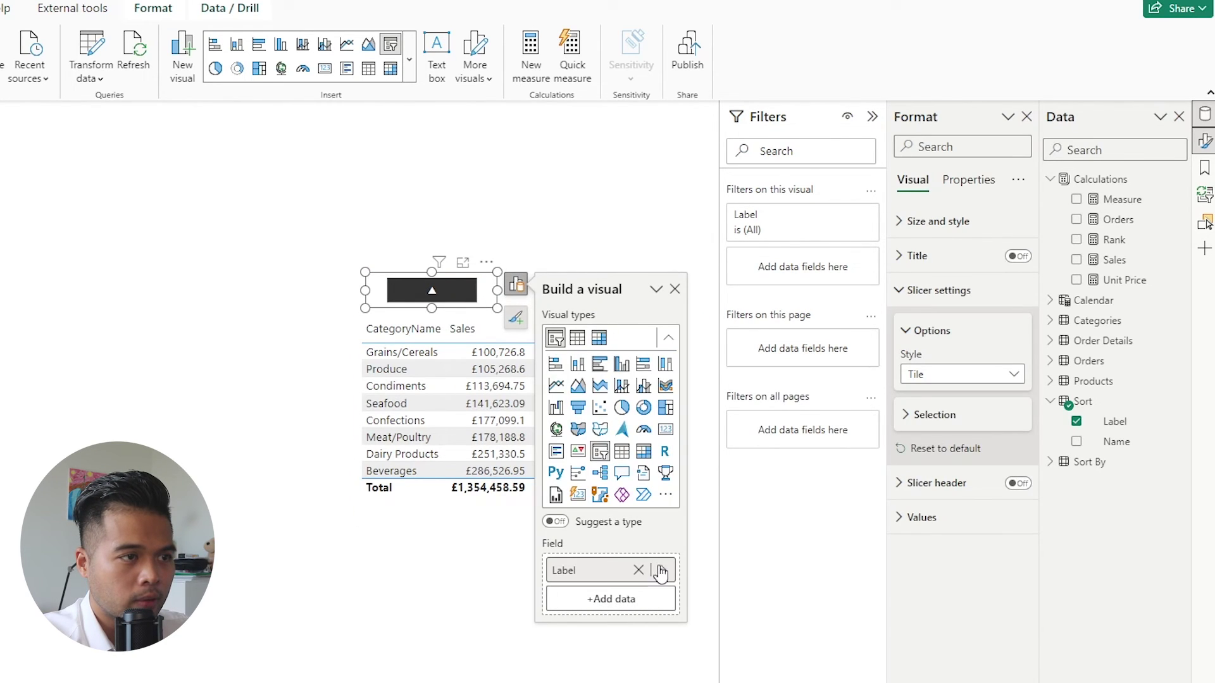
{"action": "left_click", "coordinate": [1055, 462]}
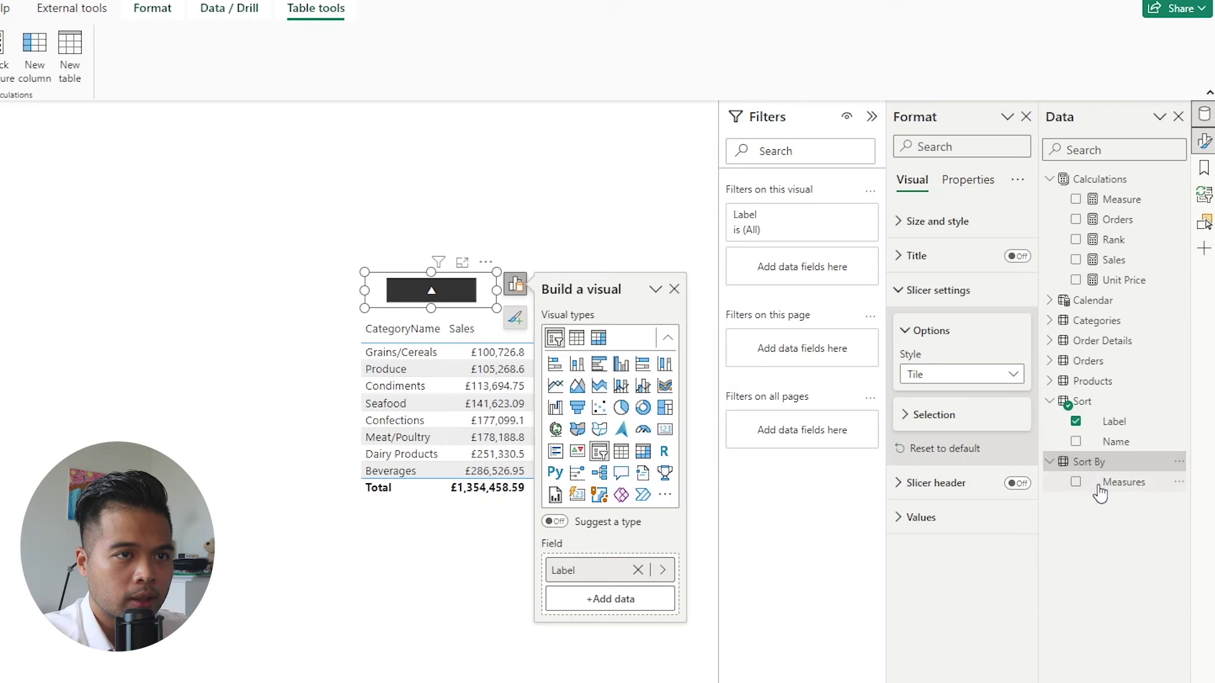
{"action": "left_click_drag", "start_coordinate": [1104, 484], "coordinate": [602, 579]}
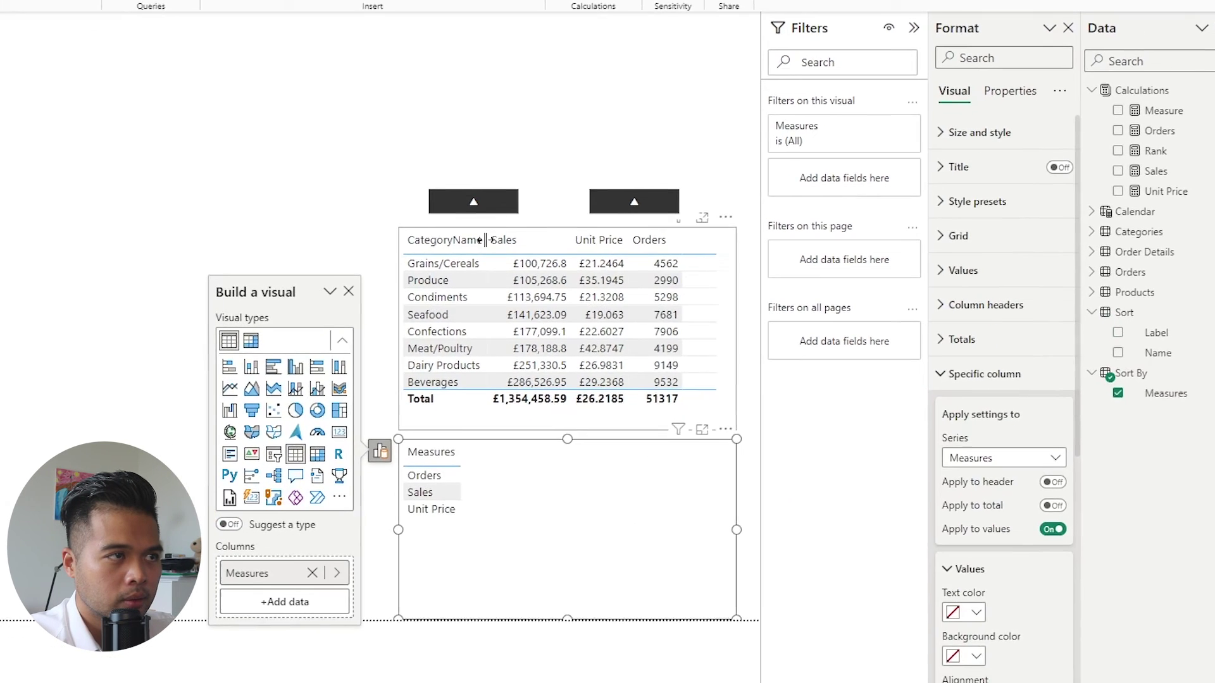
{"action": "left_click", "coordinate": [565, 178]}
{"action": "left_click", "coordinate": [712, 465]}
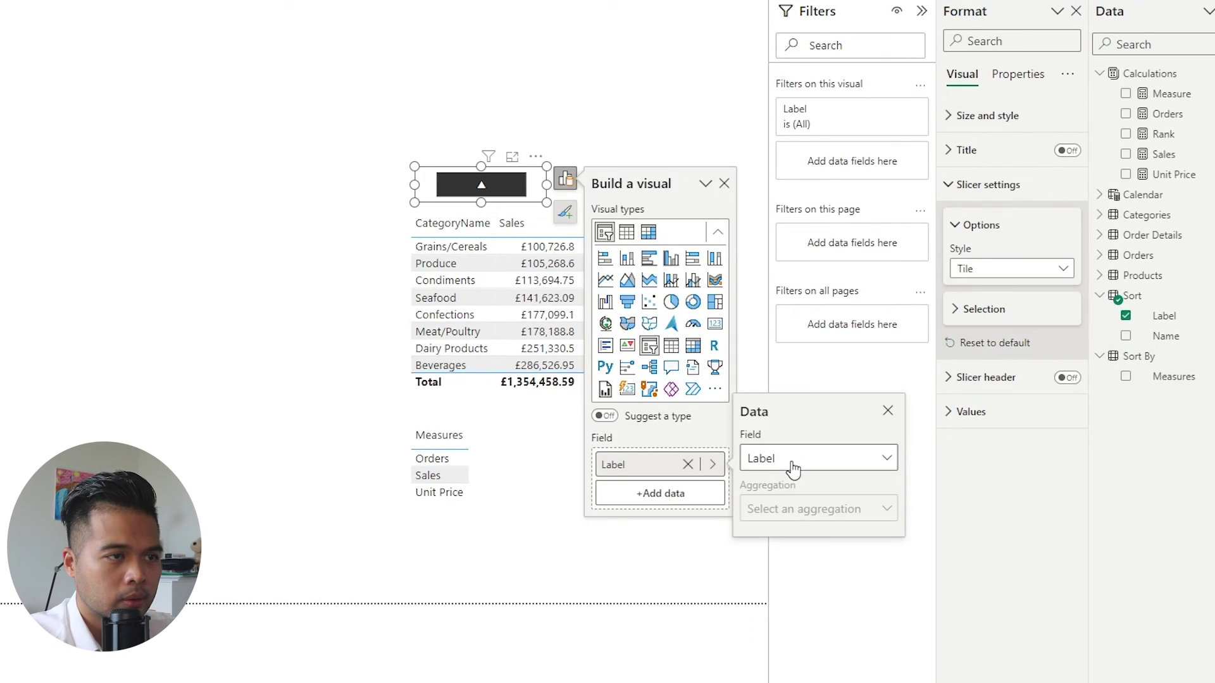
{"action": "left_click", "coordinate": [816, 458]}
{"action": "left_click", "coordinate": [754, 341]}
{"action": "left_click", "coordinate": [794, 362]}
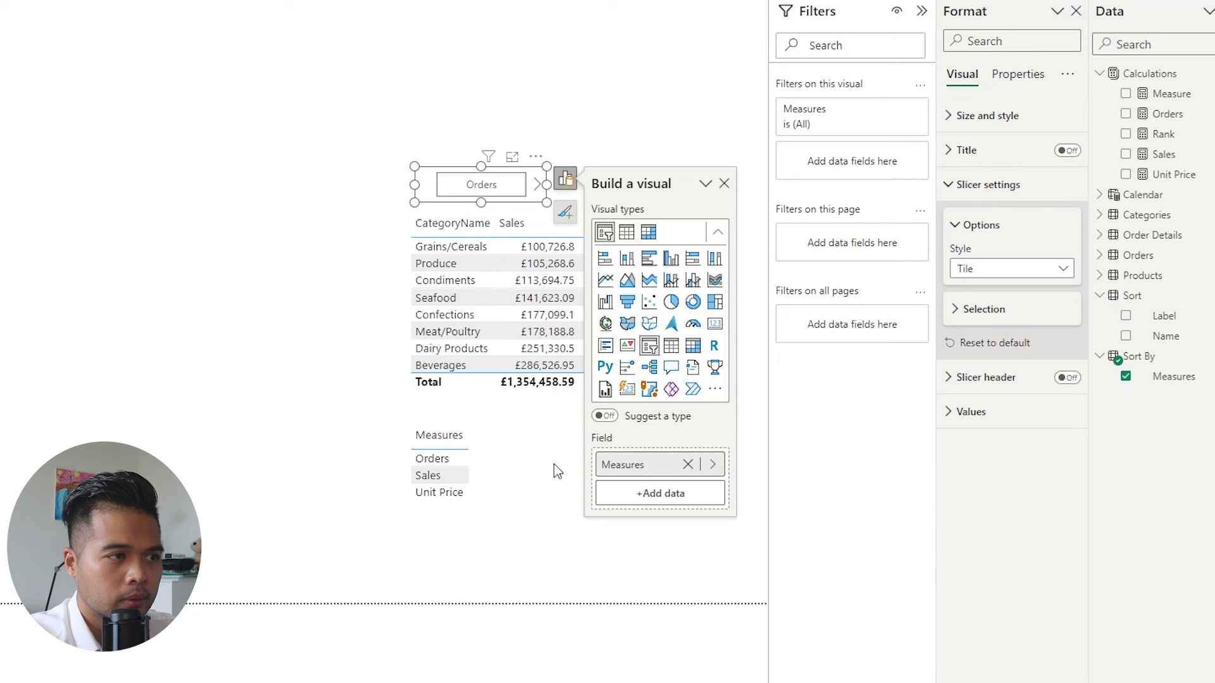
{"action": "left_click", "coordinate": [512, 489]}
{"action": "key", "text": "Delete"}
Widen the measure slicer to show all three, then choose Orders, Sales and Unit Price
{"action": "left_click", "coordinate": [443, 184]}
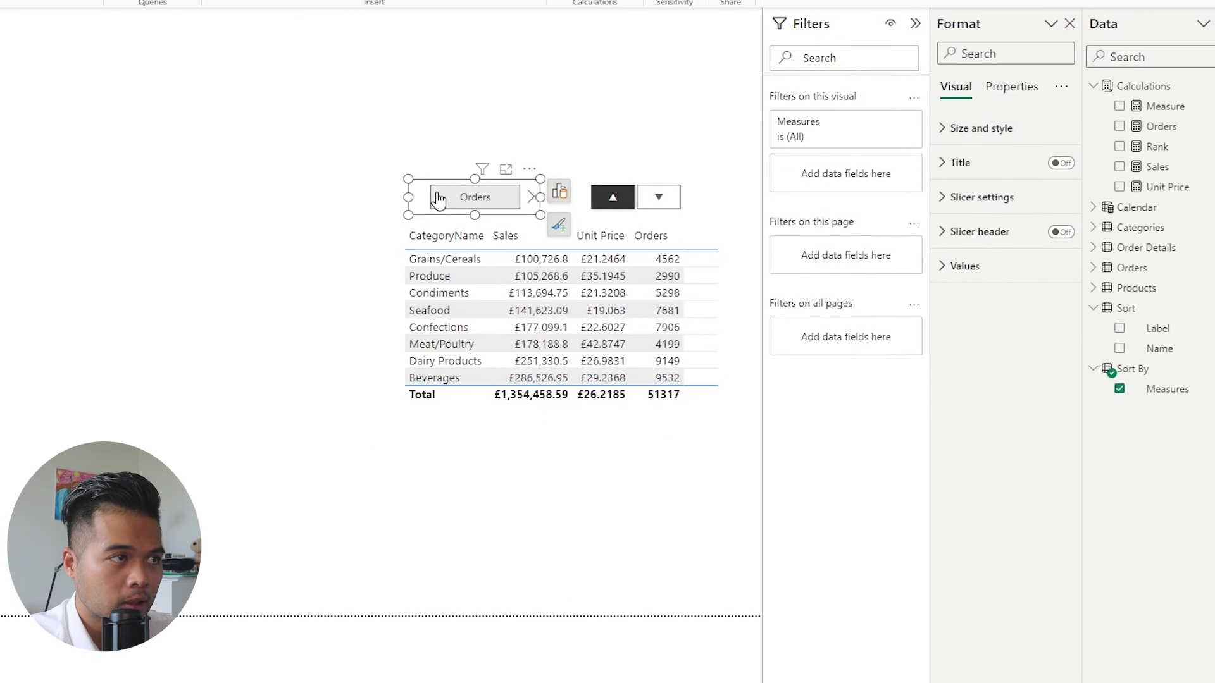
{"action": "left_click_drag", "start_coordinate": [393, 233], "coordinate": [302, 239]}
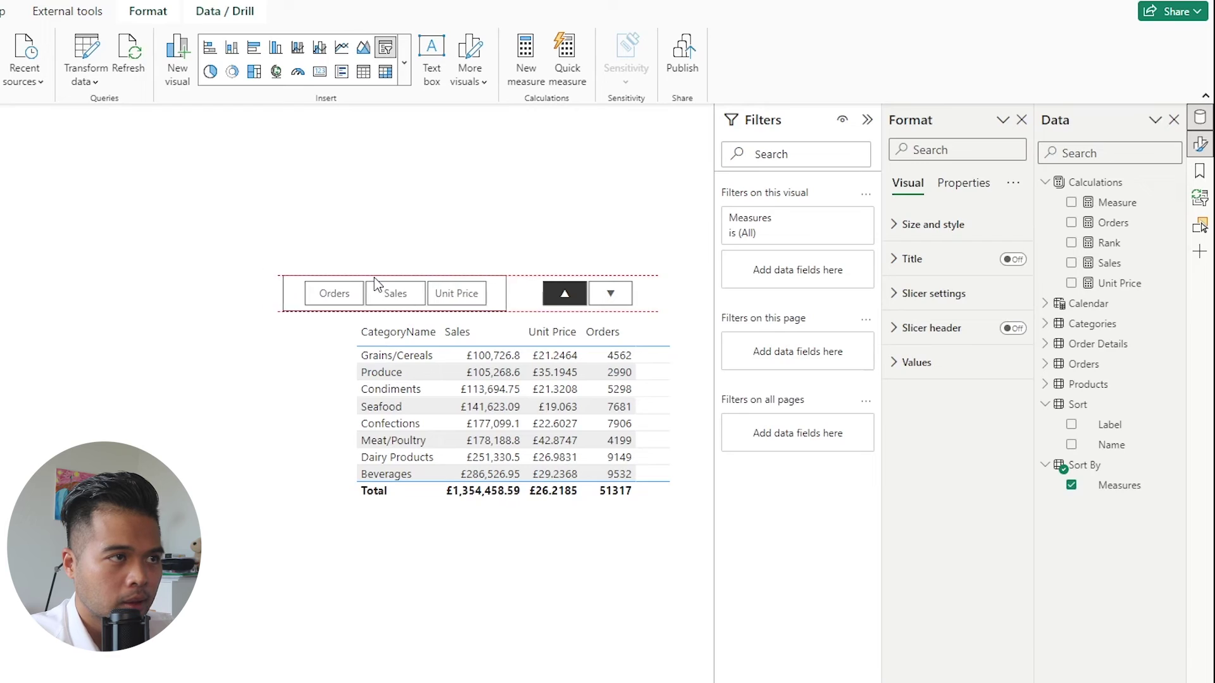
{"action": "left_click", "coordinate": [340, 294]}
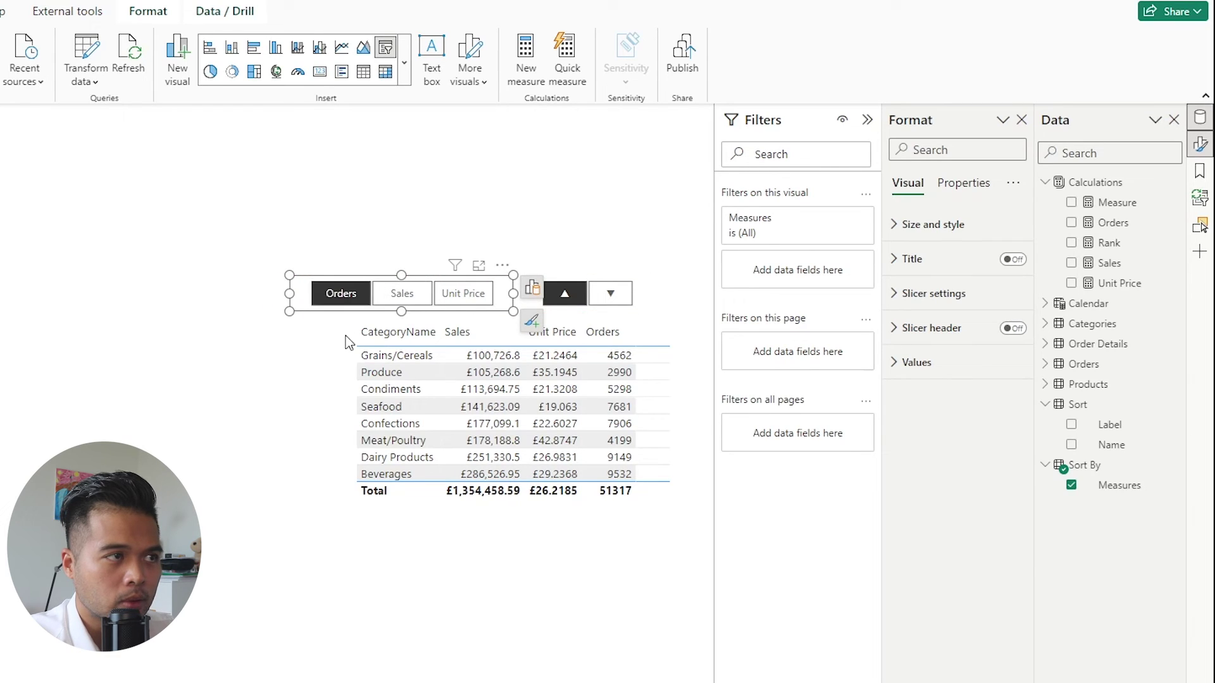
{"action": "left_click", "coordinate": [400, 297]}
{"action": "left_click", "coordinate": [449, 299]}
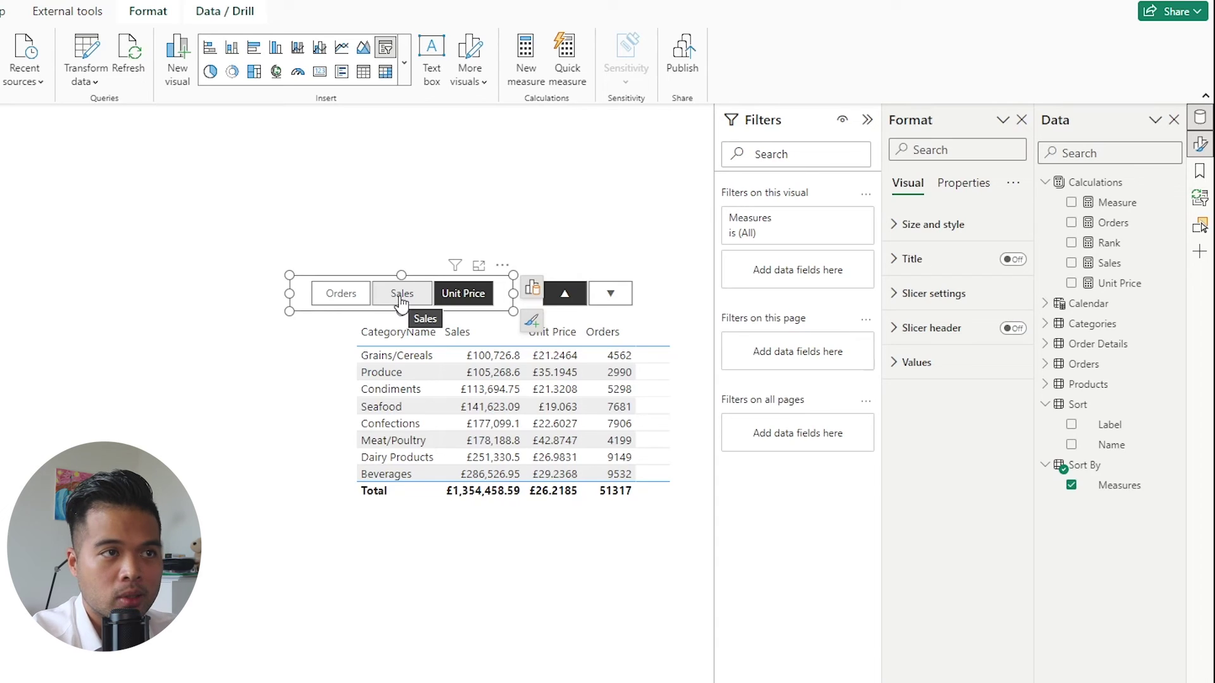
In Rank, replace the ascending RANKX with SWITCH(SELECTEDVALUE('Sort By'[Measures]))
{"action": "left_click", "coordinate": [1108, 243]}
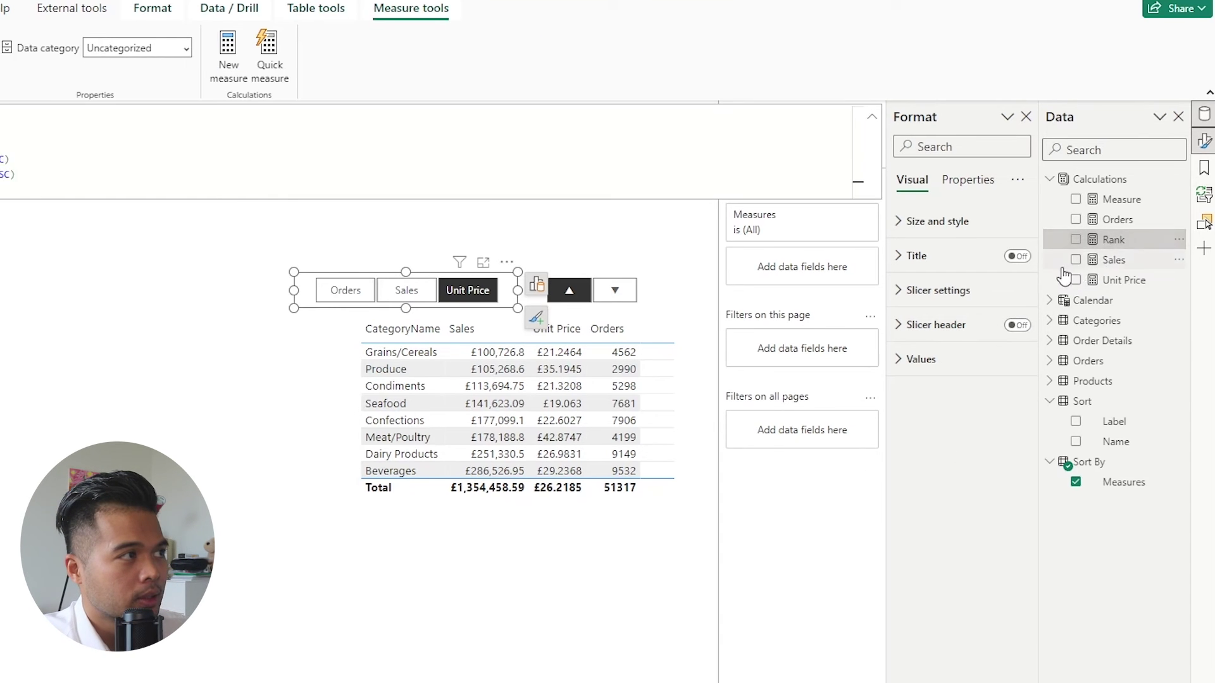
{"action": "left_click_drag", "start_coordinate": [408, 159], "coordinate": [150, 159]}
{"action": "key", "text": "ctrl+c"}
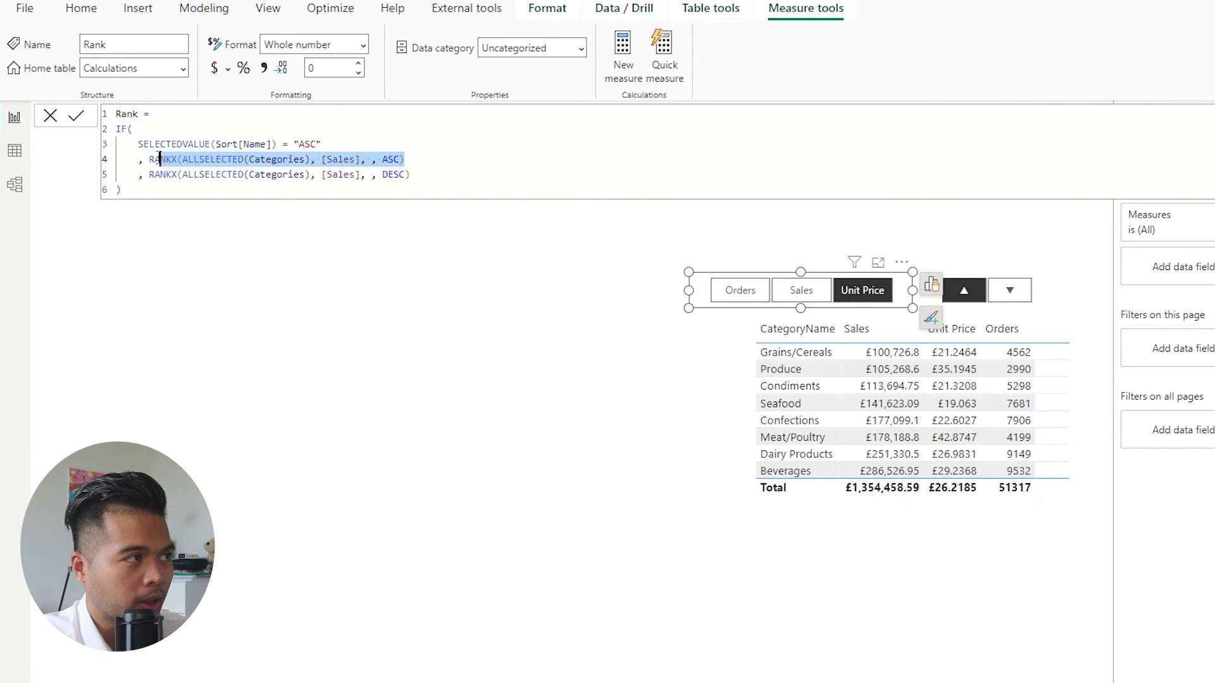
{"action": "key", "text": "BackSpace"}
{"action": "type", "text": "SWITCH("}
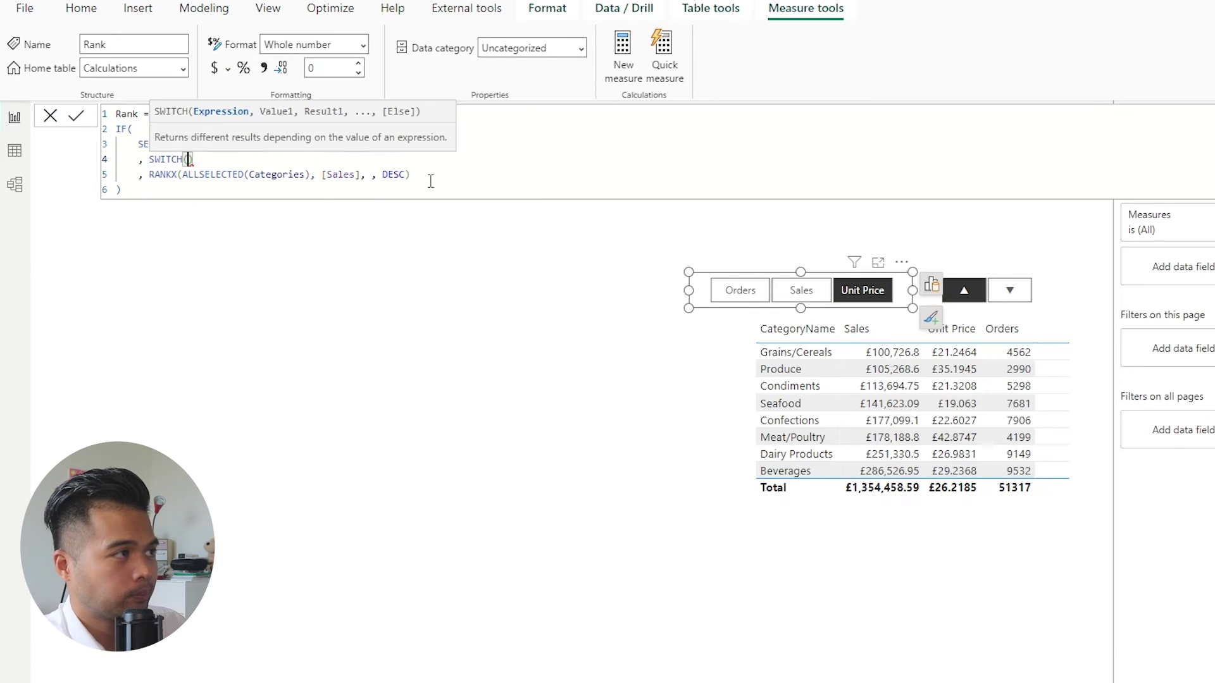
{"action": "key", "text": "shift+Return"}
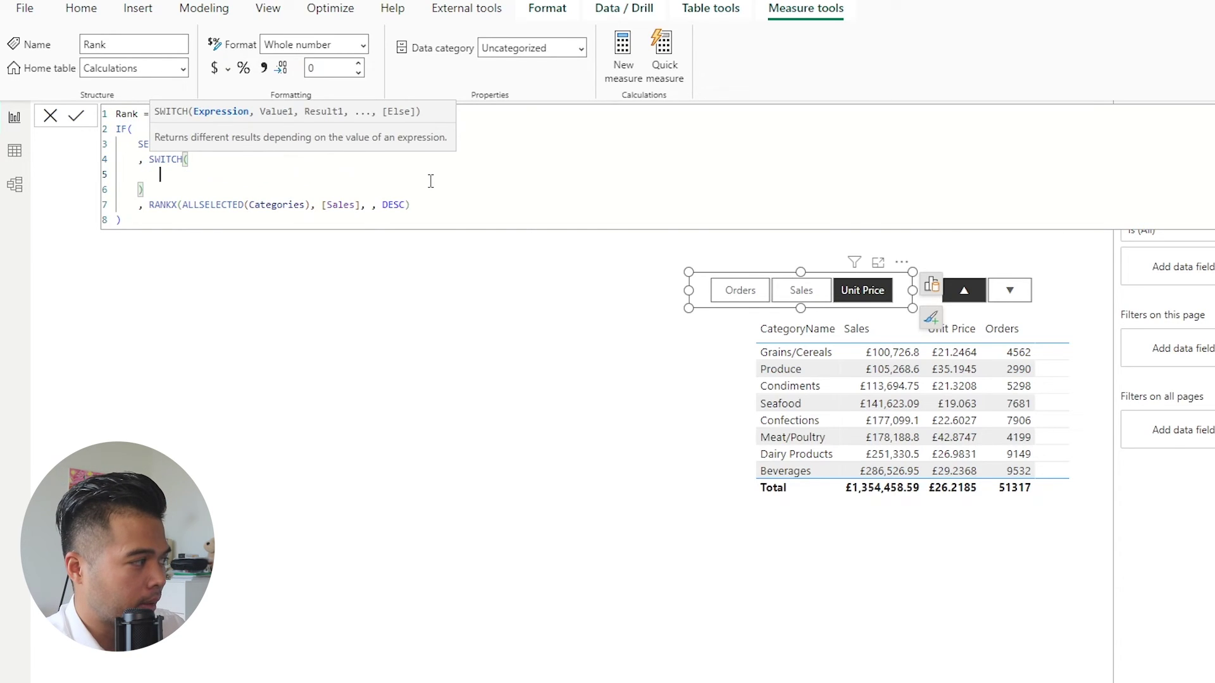
{"action": "type", "text": "SELECTED"}
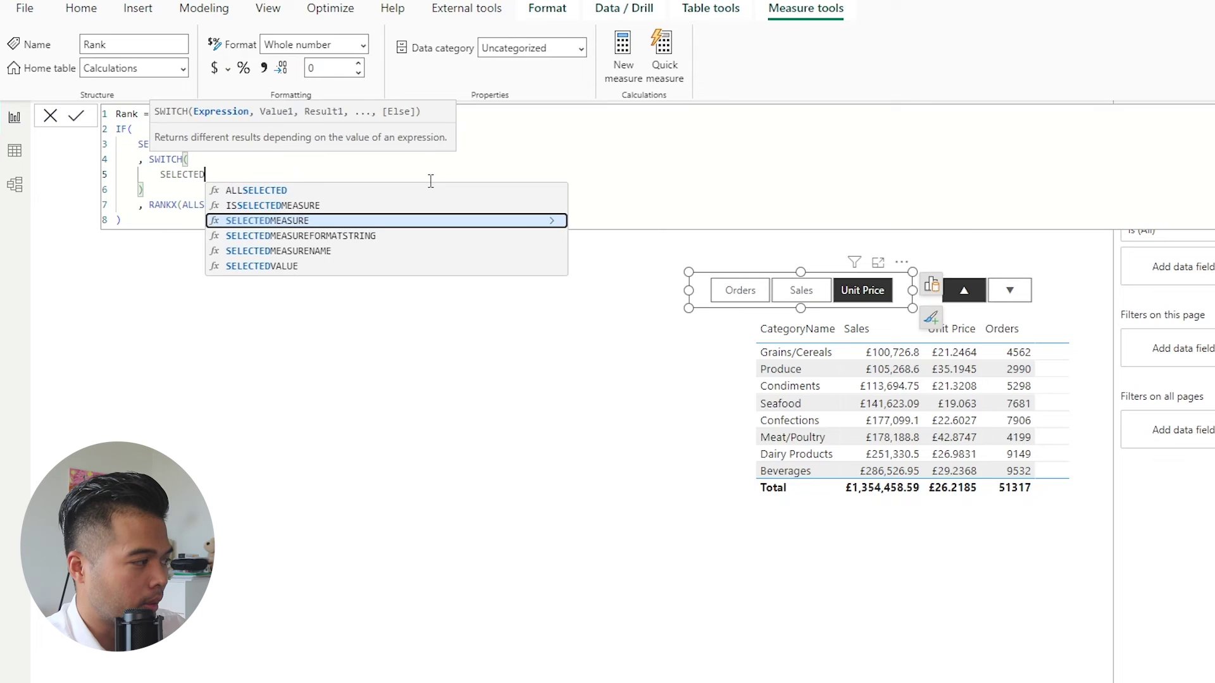
{"action": "key", "text": "Down"}
{"action": "key", "text": "Down"}
{"action": "key", "text": "Down"}
{"action": "key", "text": "Tab"}
{"action": "type", "text": "(Sort"}
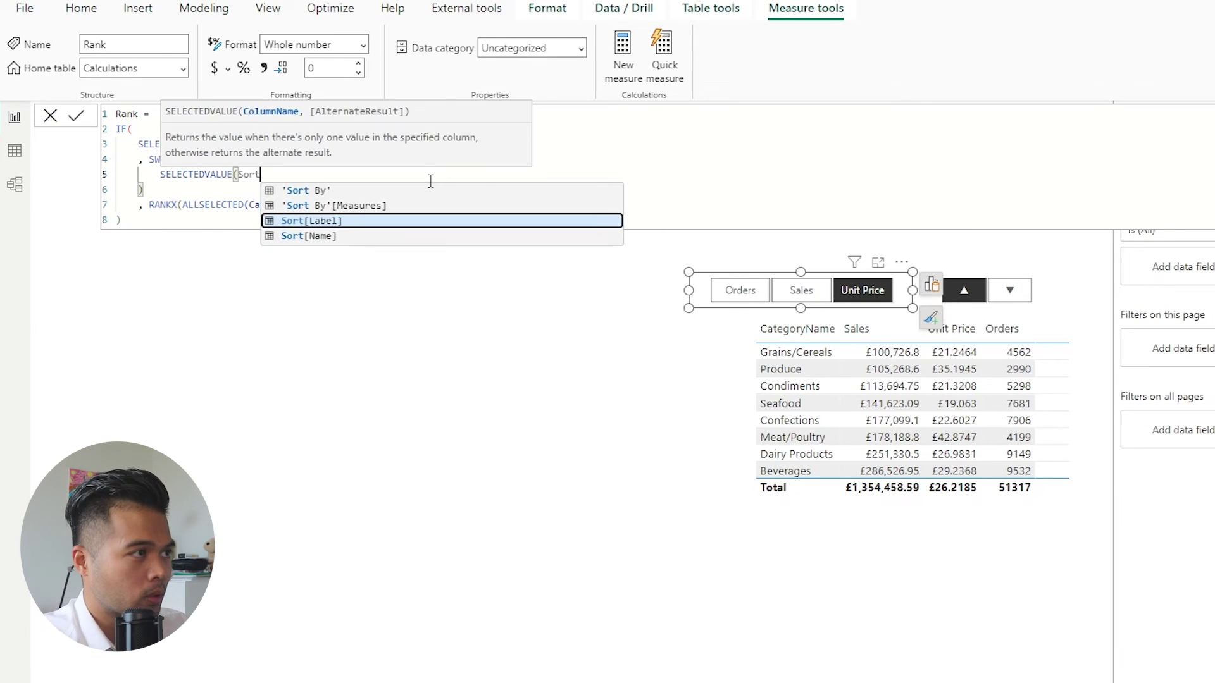
{"action": "key", "text": "Up"}
{"action": "key", "text": "Tab"}
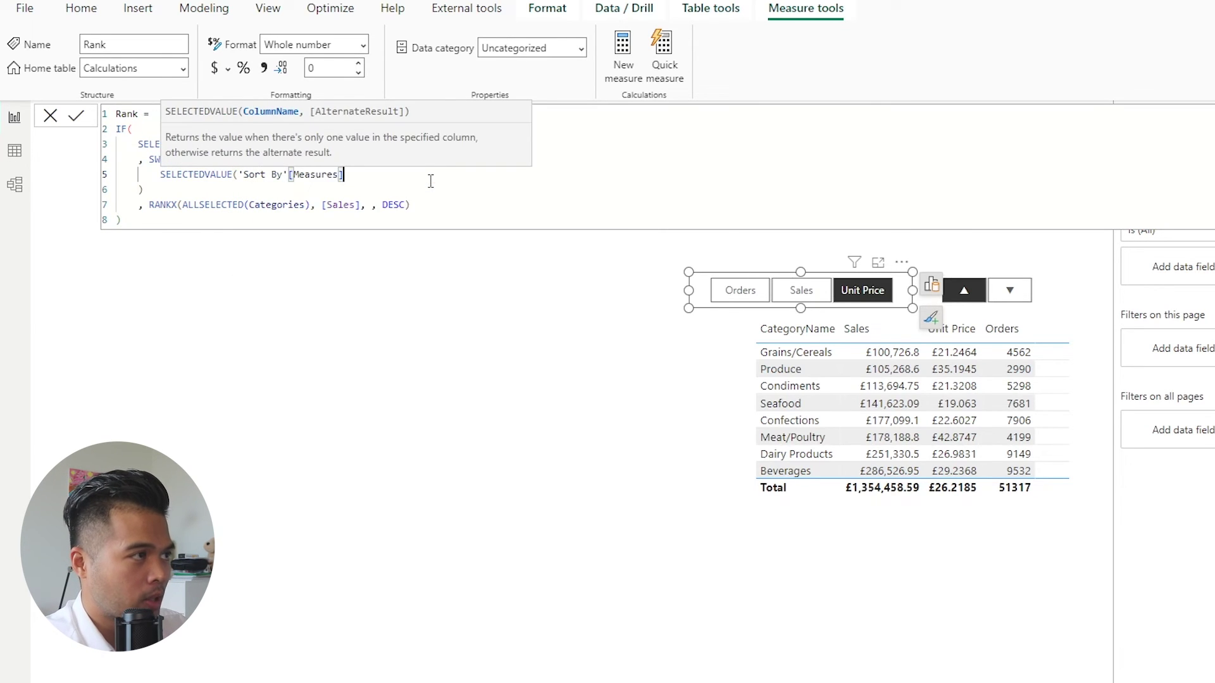
{"action": "type", "text": ")"}
{"action": "key", "text": "Return"}
Add "Sales" and "Orders" cases, each with an ascending RANKX on its measure
{"action": "type", "text": ","}
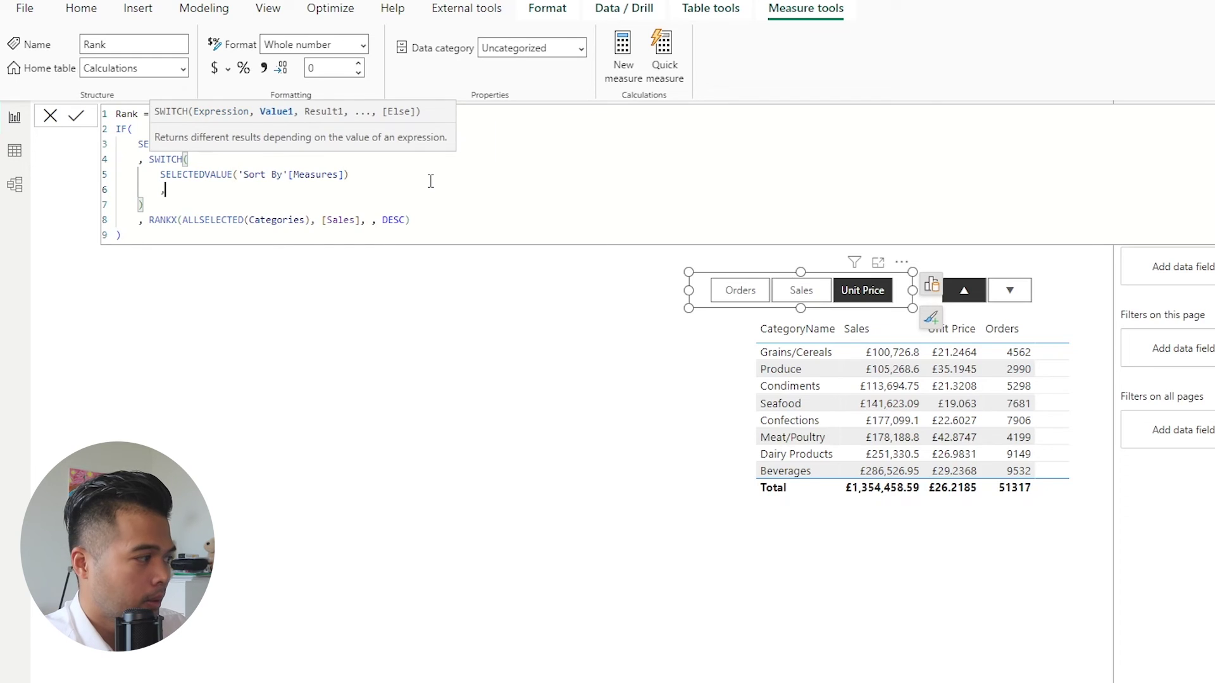
{"action": "type", "text": " \"Sales"}
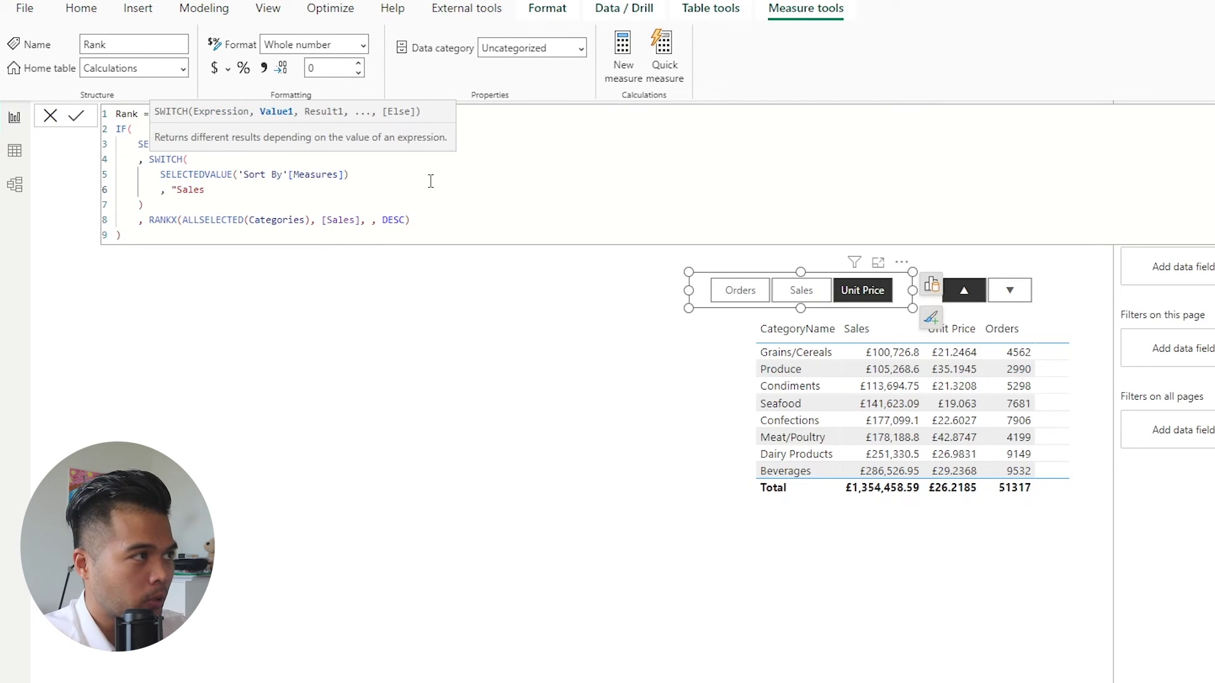
{"action": "type", "text": "\","}
{"action": "key", "text": "ctrl+v"}
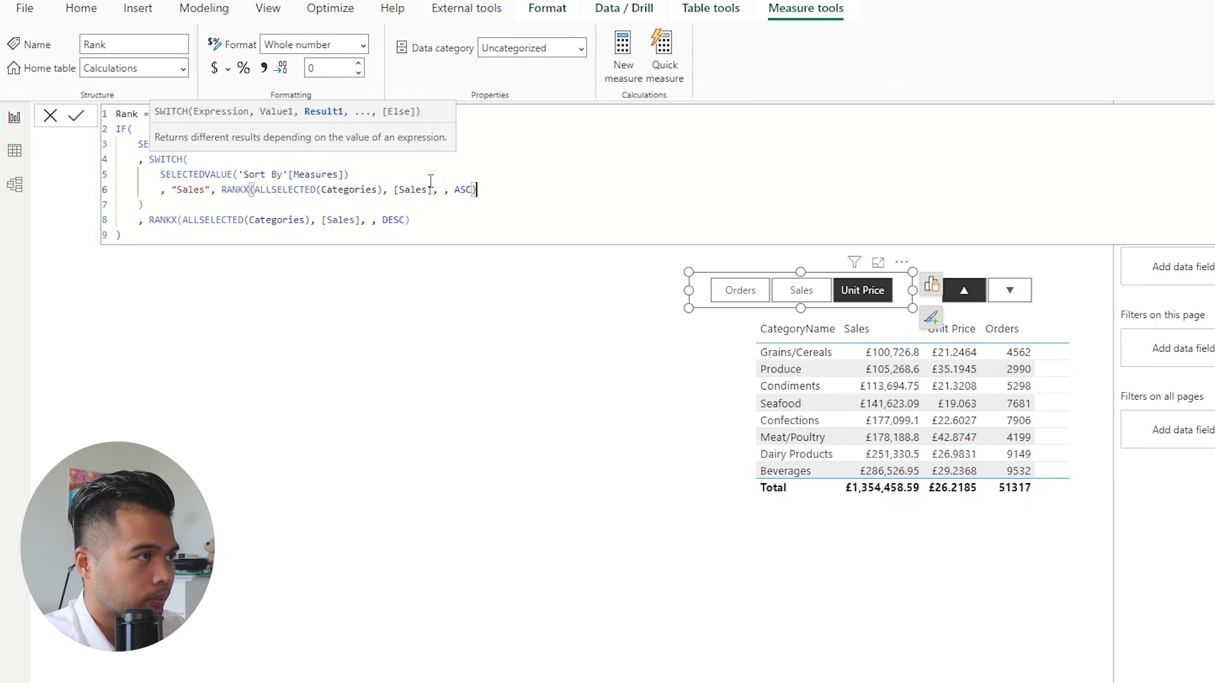
{"action": "key", "text": "Up"}
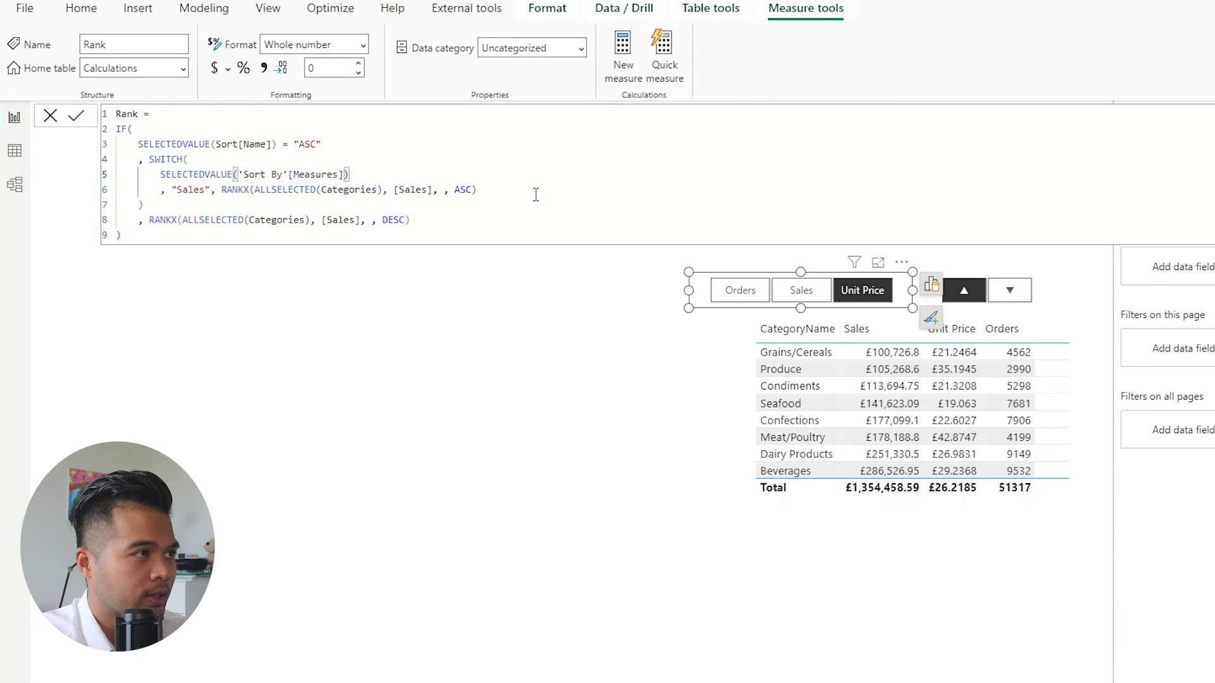
{"action": "key", "text": "Down"}
{"action": "key", "text": "shift+Return"}
{"action": "type", "text": ", \"Orde"}
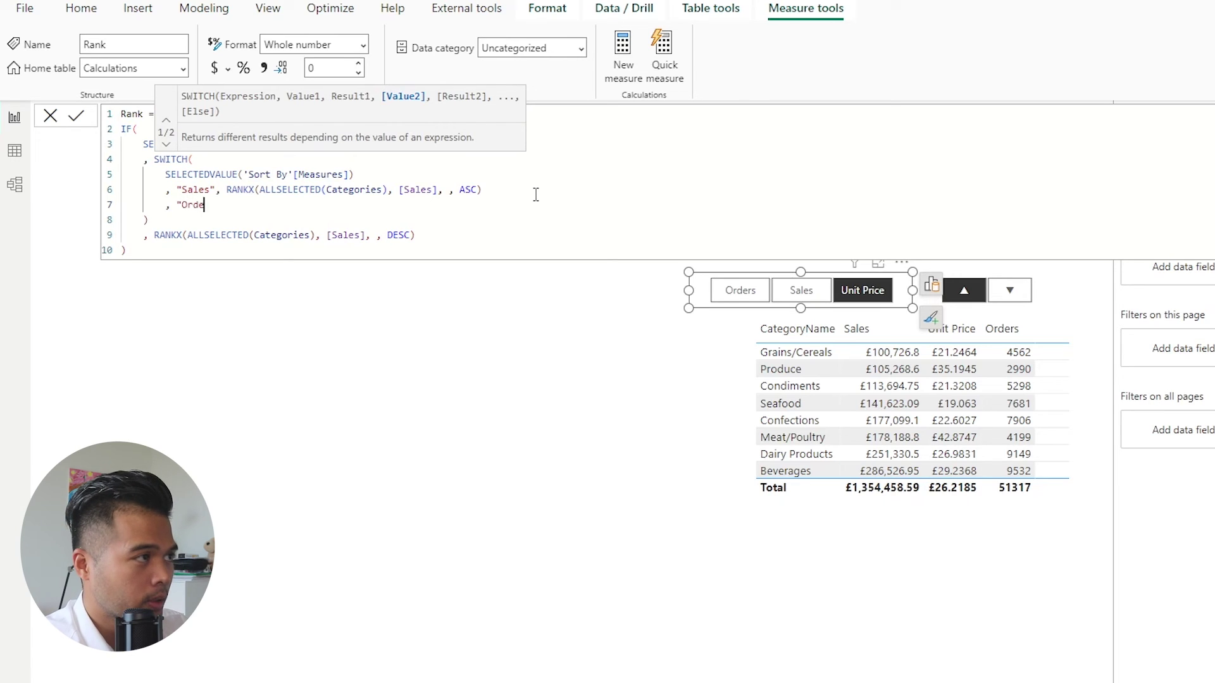
{"action": "type", "text": "rs\","}
{"action": "key", "text": "ctrl+v"}
{"action": "double_click", "coordinate": [429, 206]}
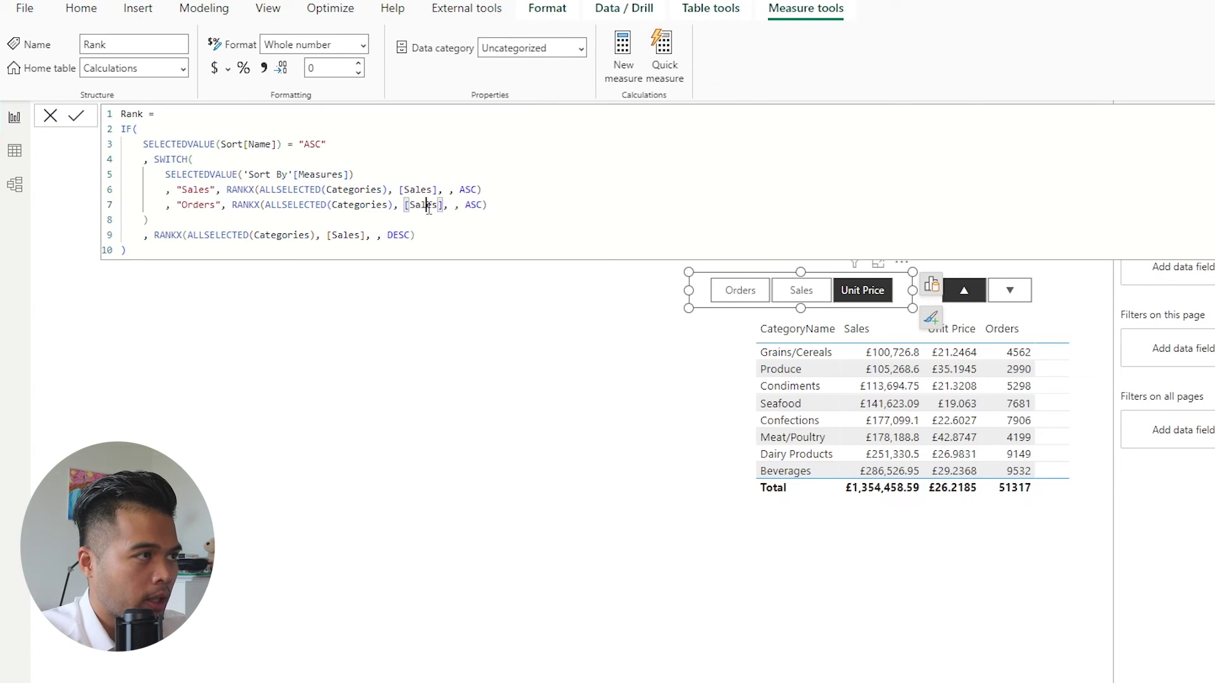
{"action": "type", "text": "Orders"}
{"action": "left_click", "coordinate": [510, 204]}
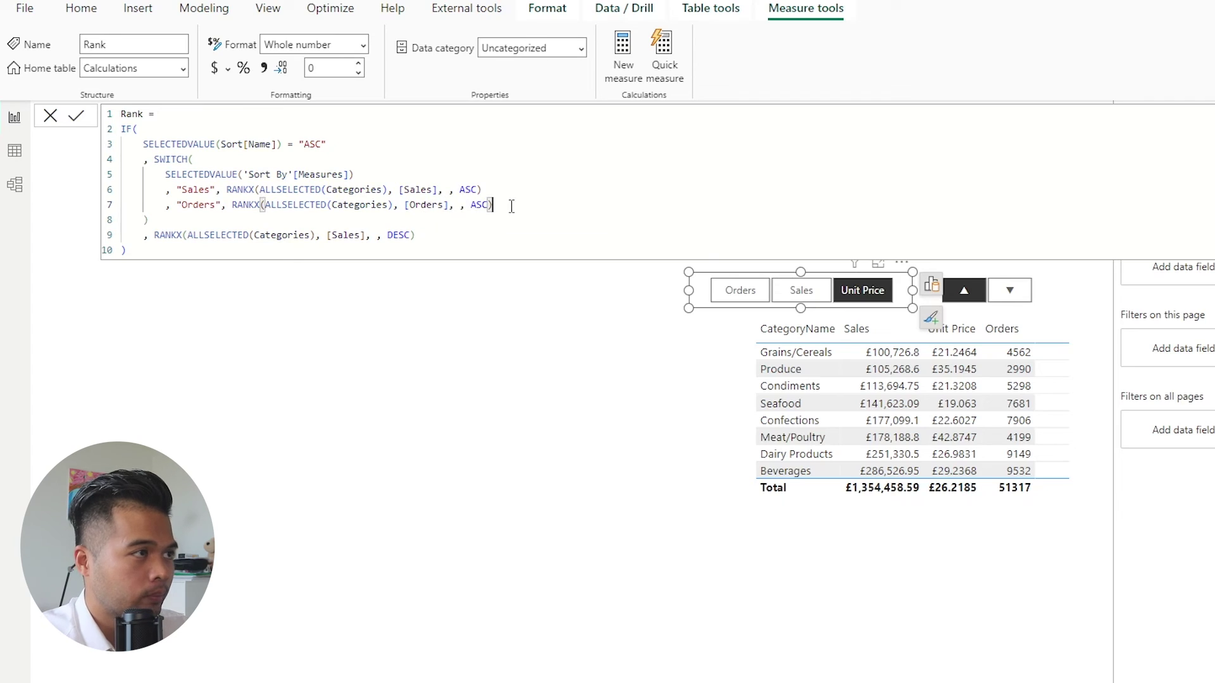
Add the "Unit Price" RANKX case and a default of [Sales], then select the SWITCH block
{"action": "key", "text": "shift+Return"}
{"action": "type", "text": ", \"Uni"}
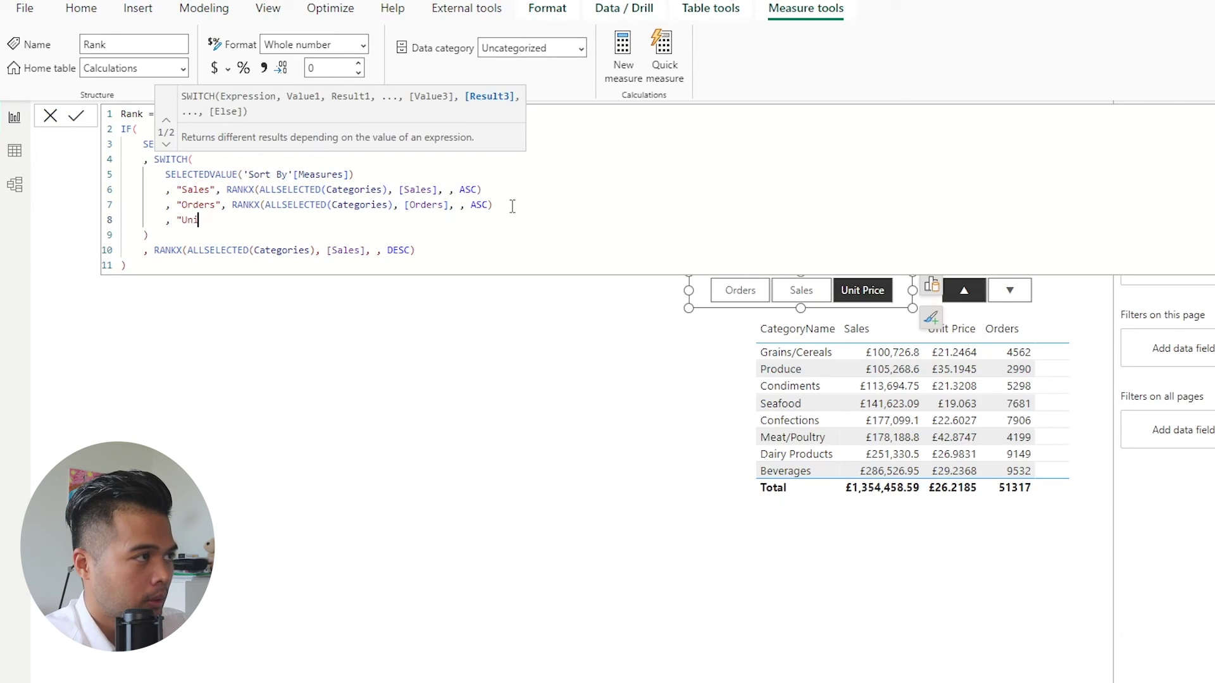
{"action": "type", "text": "t Price\","}
{"action": "type", "text": "RANKX(ALLSELECTED(Categories), [Sales], , ASC)"}
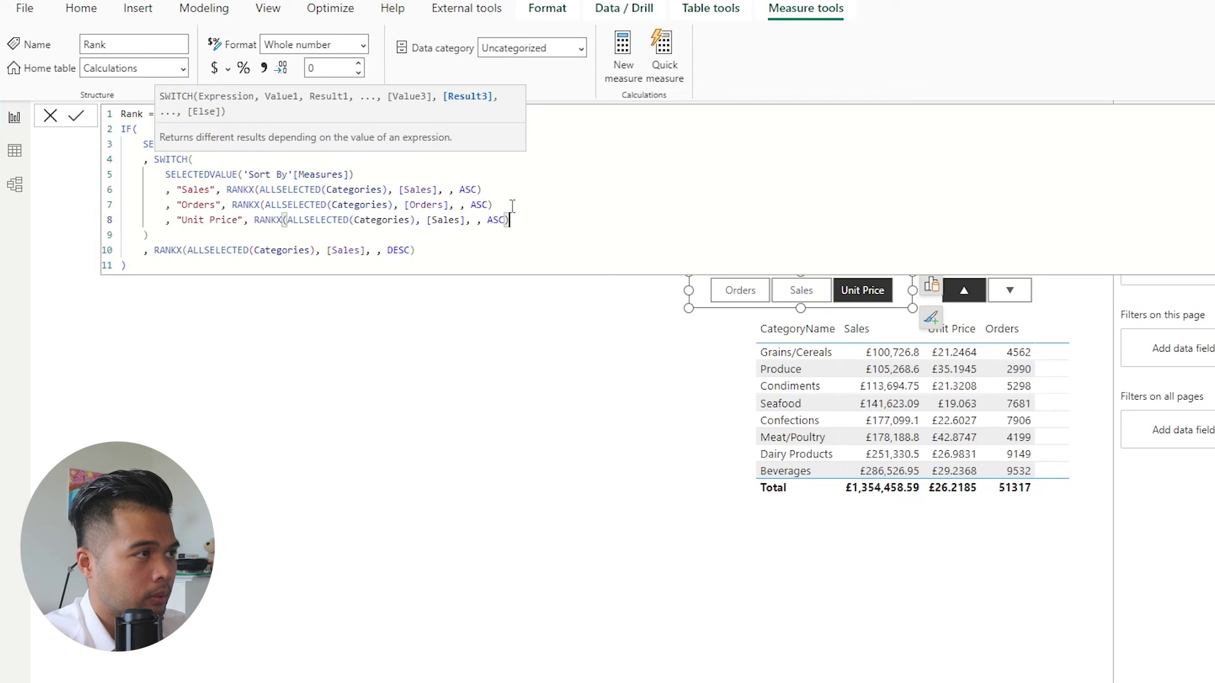
{"action": "double_click", "coordinate": [446, 219]}
{"action": "type", "text": "Unit Price"}
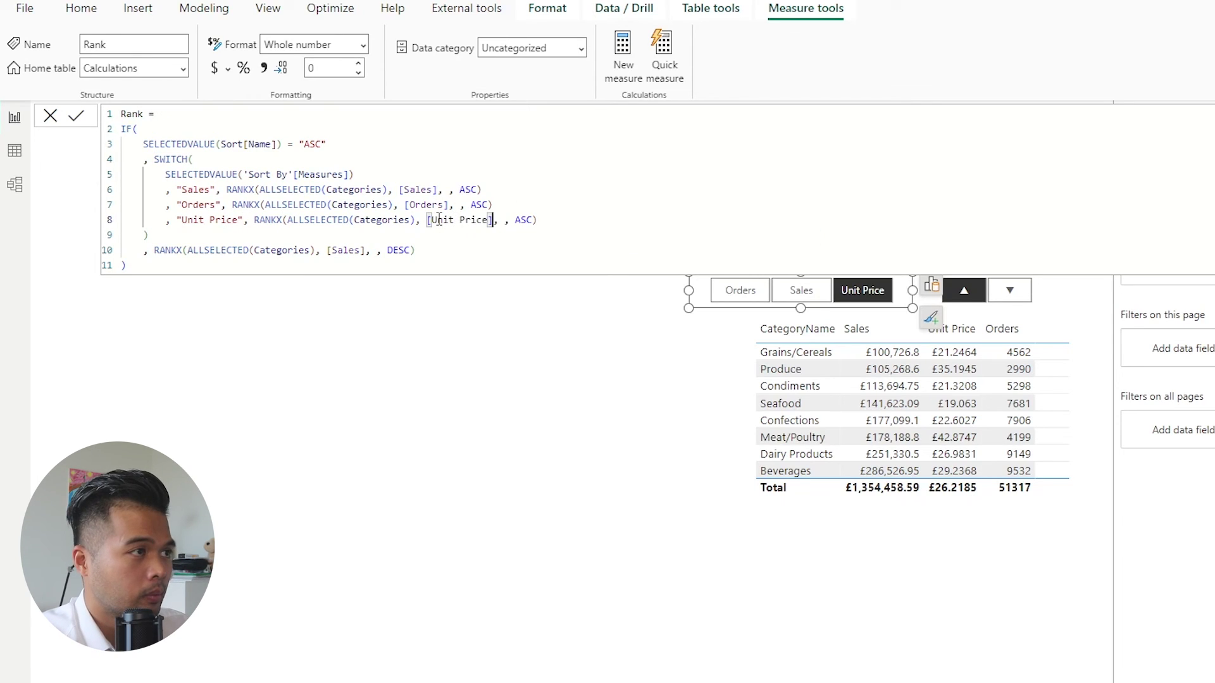
{"action": "left_click", "coordinate": [559, 220]}
{"action": "key", "text": "Return"}
{"action": "type", "text": ", [Sales]"}
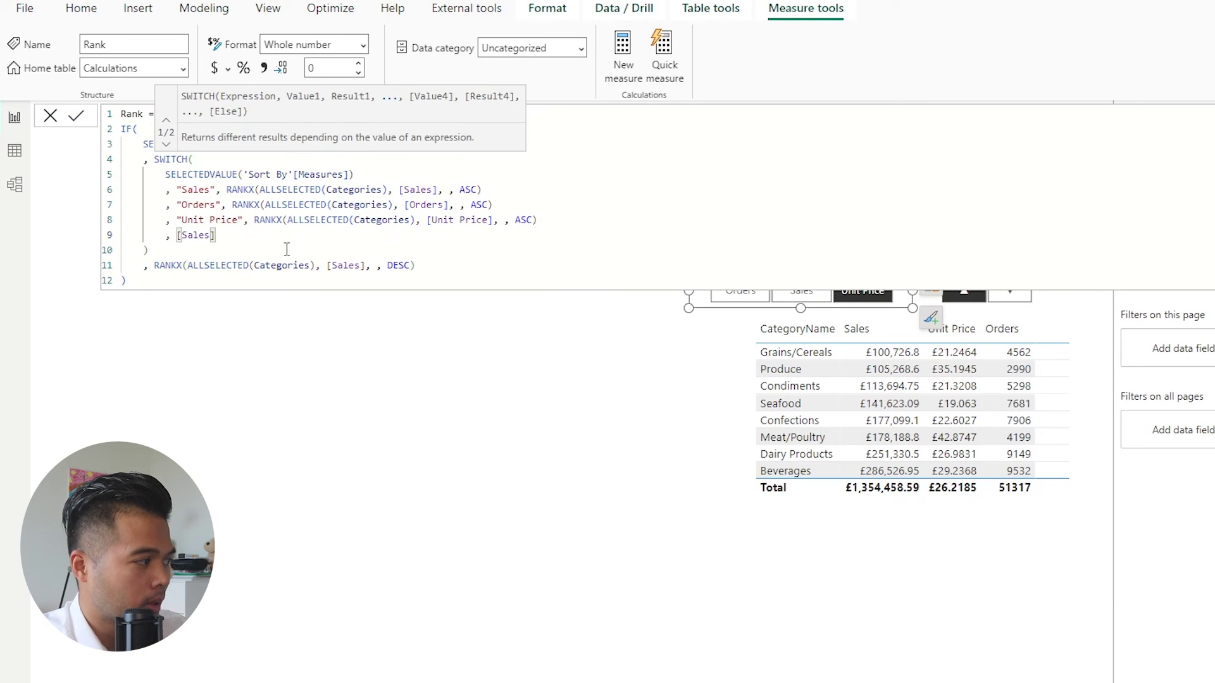
{"action": "left_click", "coordinate": [282, 220]}
{"action": "left_click_drag", "start_coordinate": [177, 253], "coordinate": [156, 159]}
{"action": "key", "text": "ctrl+c"}
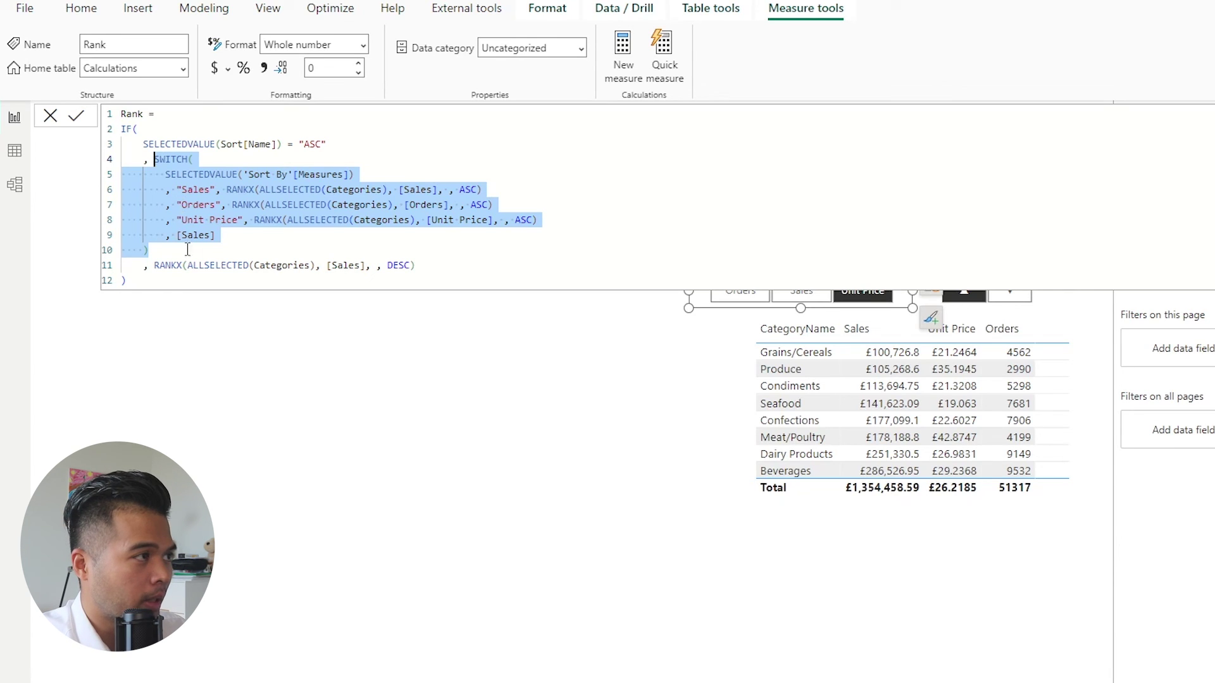
Paste the SWITCH over the descending RANKX, change all three ASC to DESC, and commit
{"action": "left_click_drag", "start_coordinate": [415, 266], "coordinate": [156, 266]}
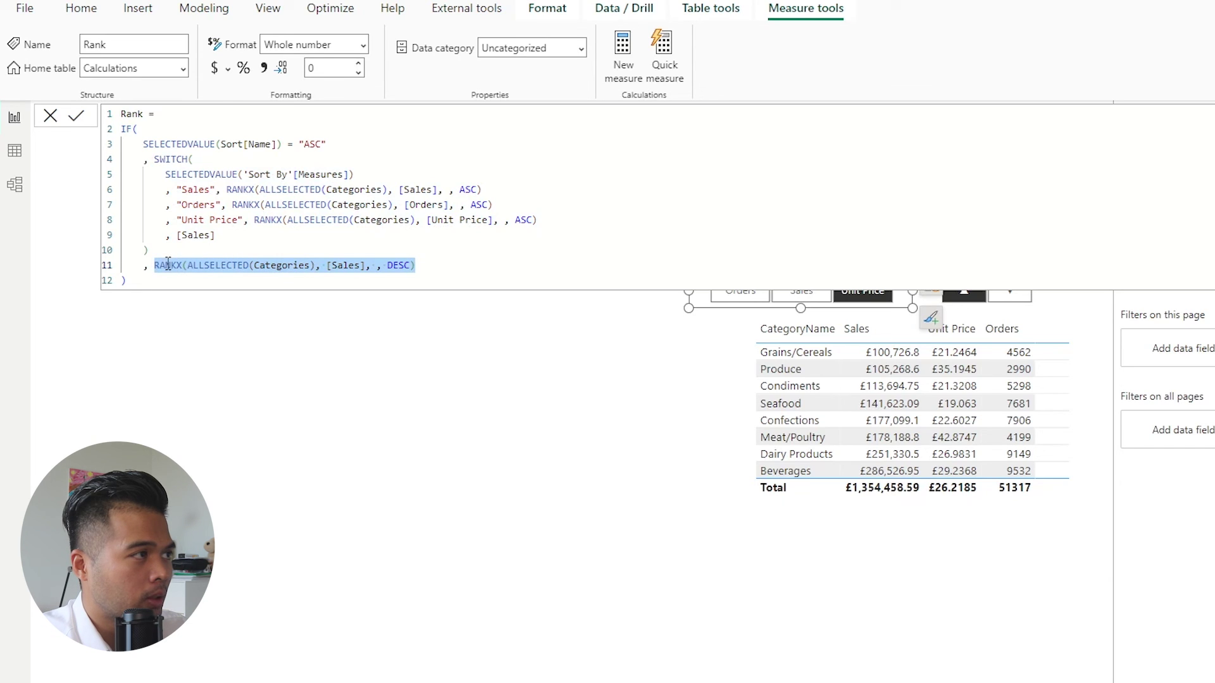
{"action": "key", "text": "ctrl+v"}
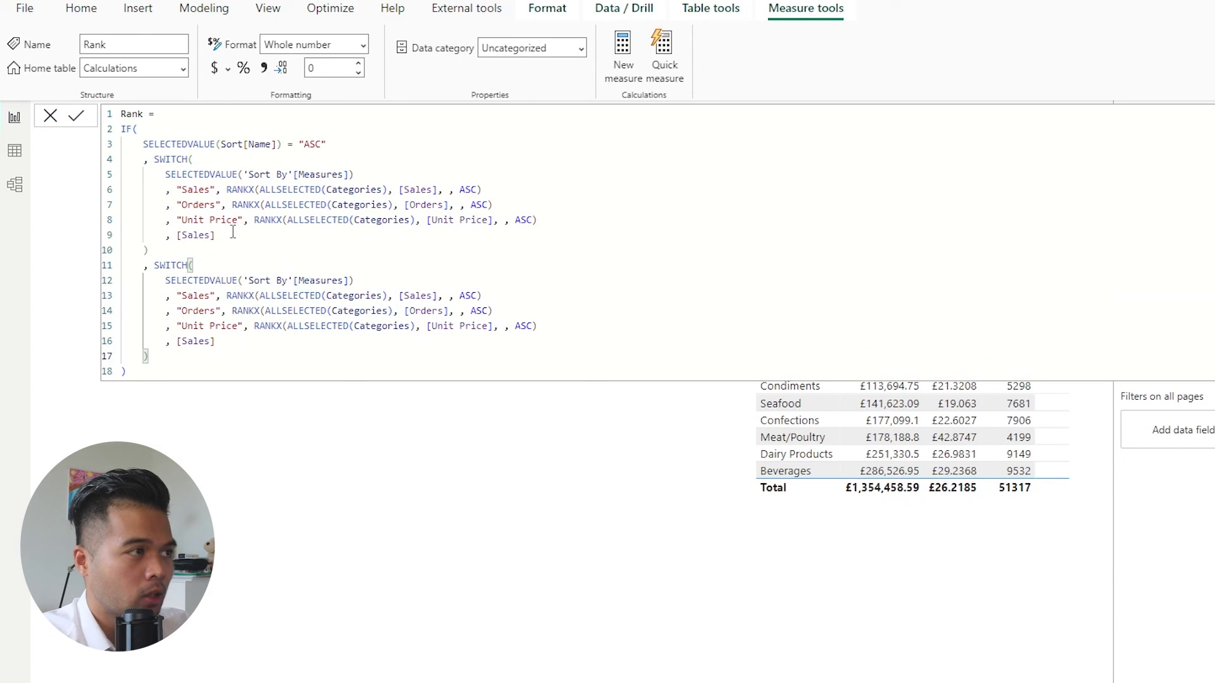
{"action": "double_click", "coordinate": [469, 293]}
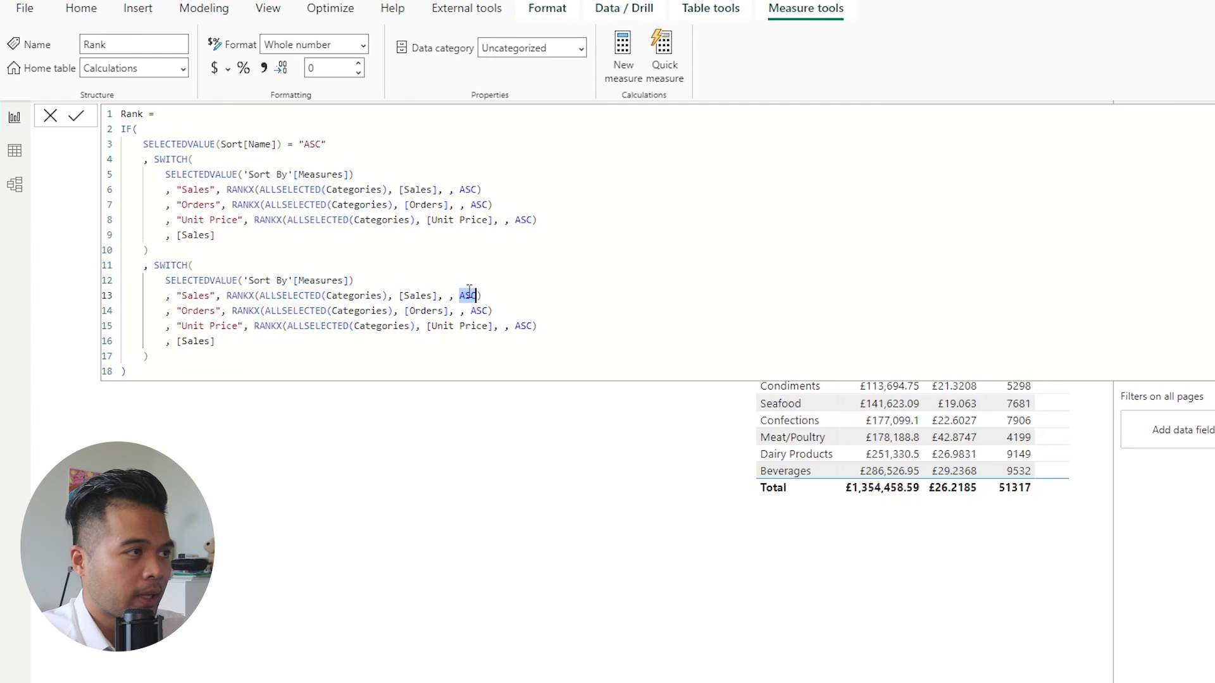
{"action": "type", "text": "DESC"}
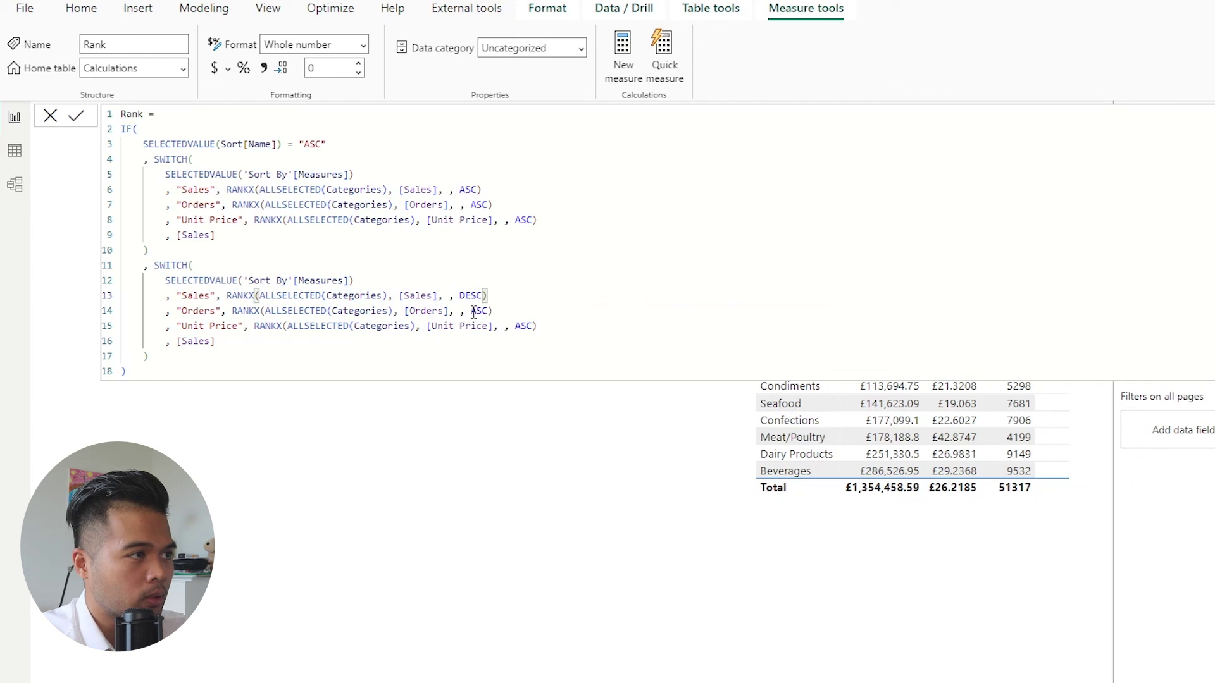
{"action": "double_click", "coordinate": [474, 312]}
{"action": "type", "text": "DESC"}
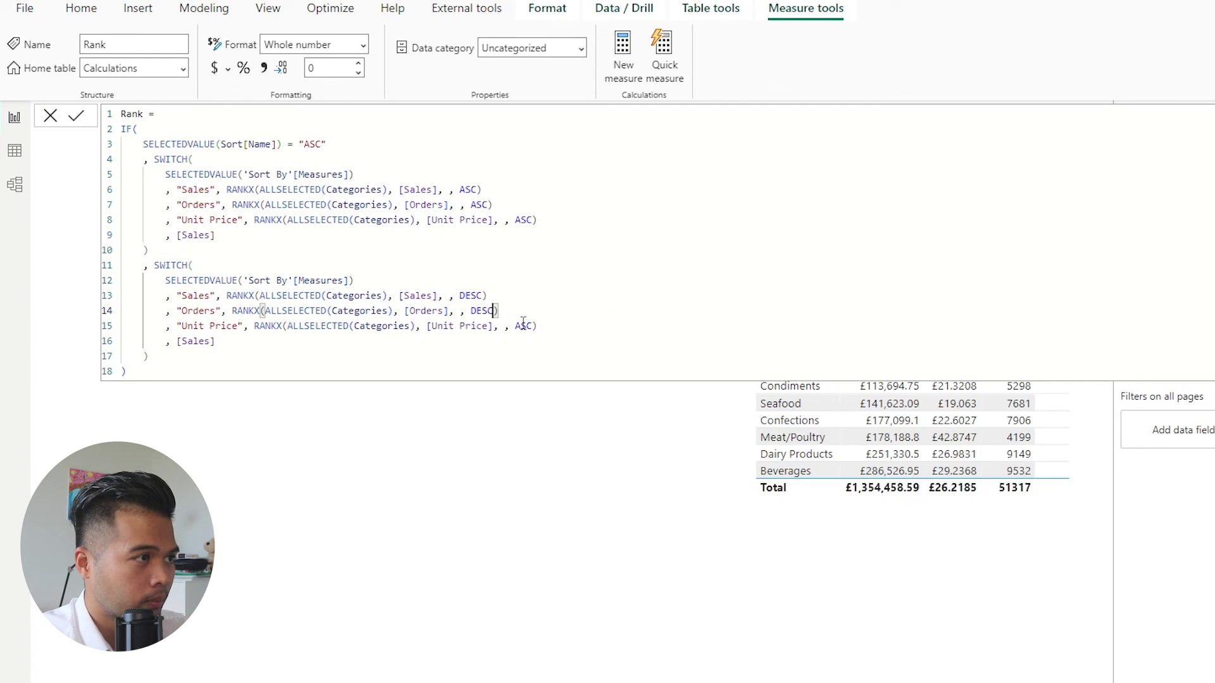
{"action": "double_click", "coordinate": [524, 325]}
{"action": "type", "text": "DESC"}
{"action": "left_click", "coordinate": [402, 360]}
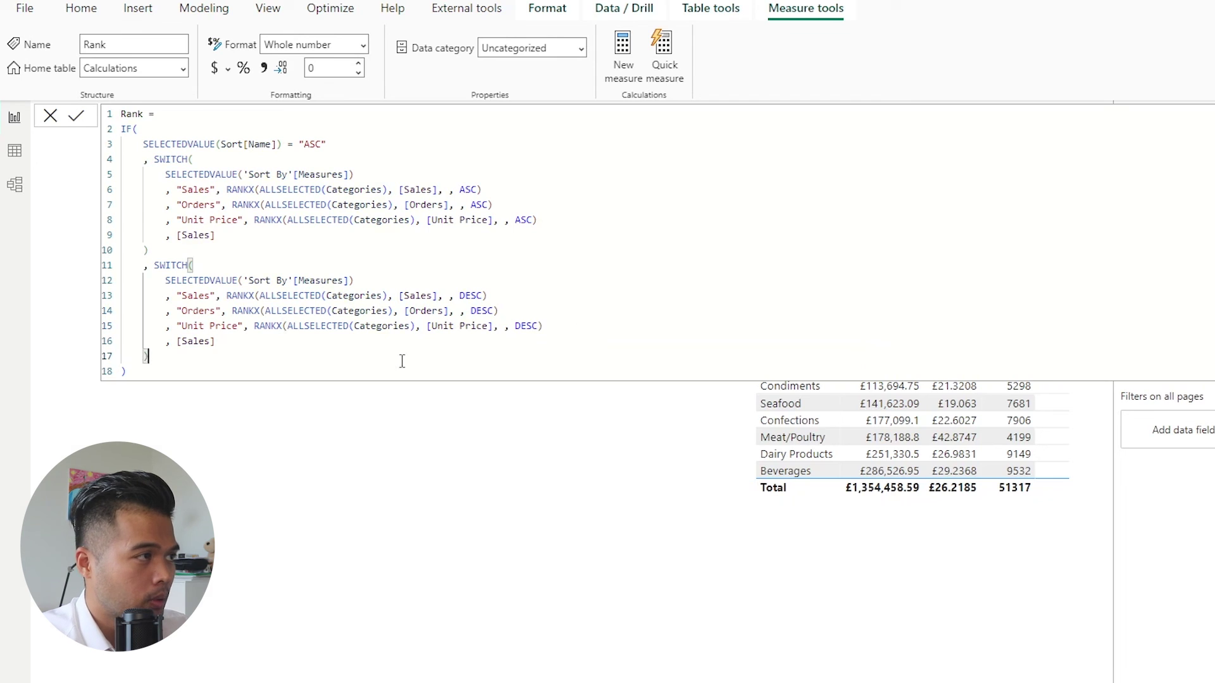
{"action": "key", "text": "Return"}
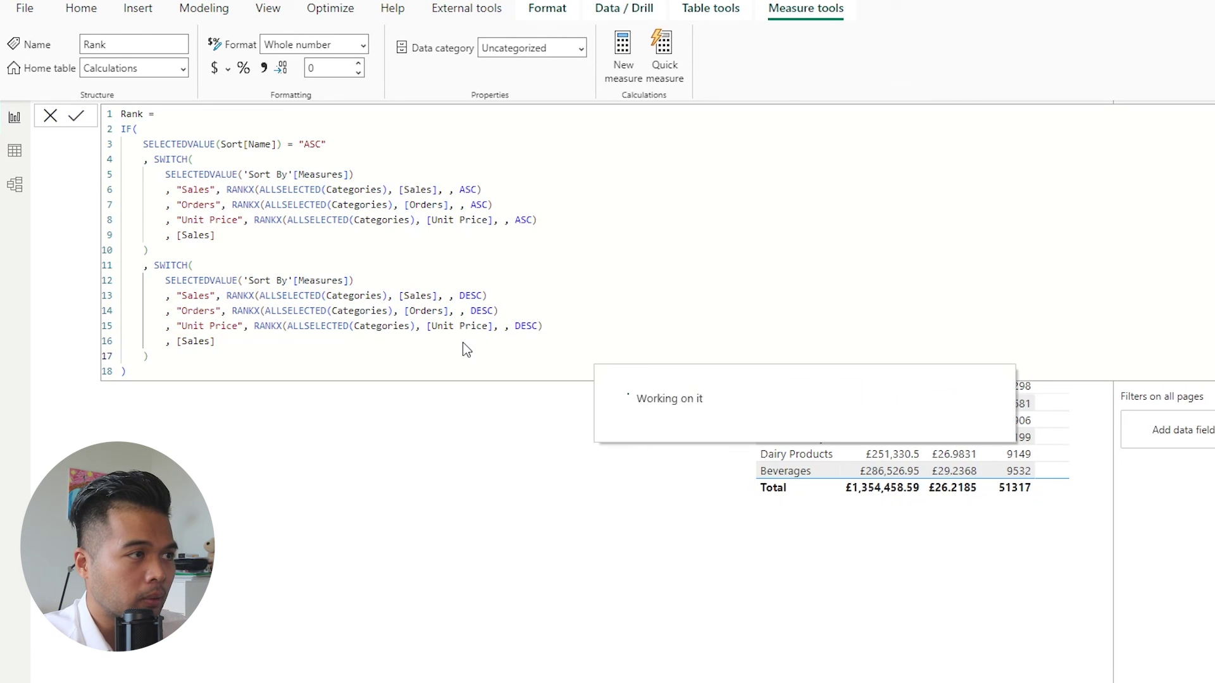
Test descending, then Orders ascending, giving Produce (2990) up to Beverages (9532)
{"action": "left_click", "coordinate": [614, 416]}
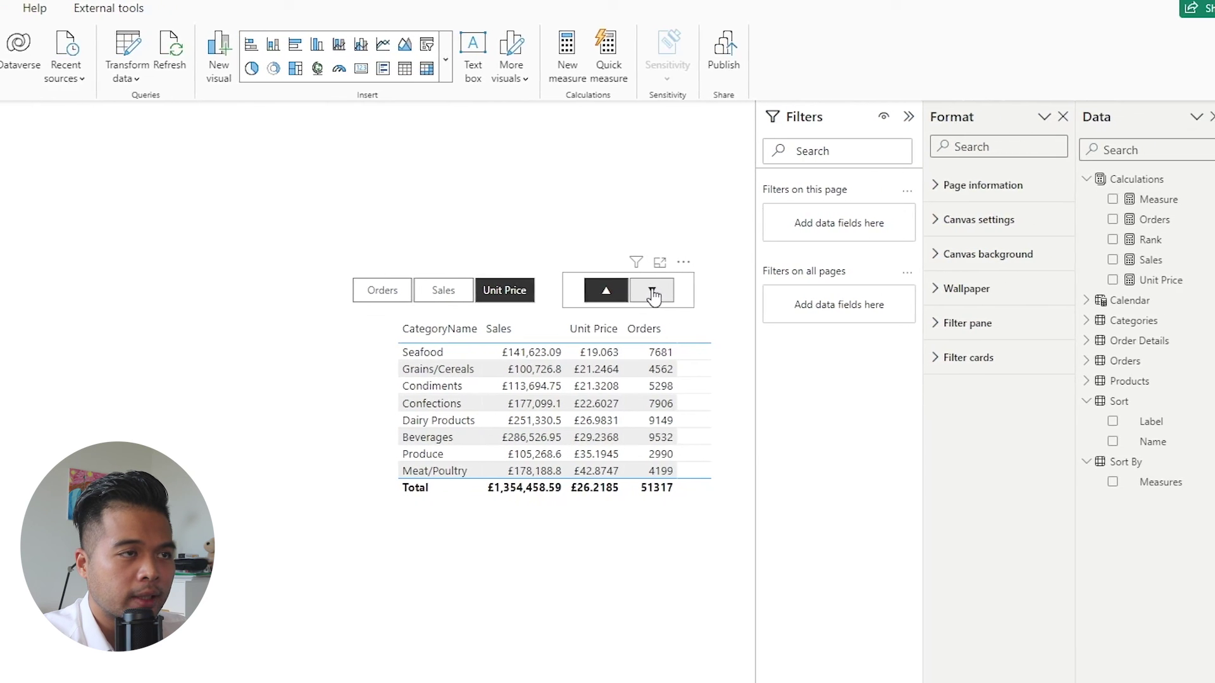
{"action": "left_click", "coordinate": [624, 298]}
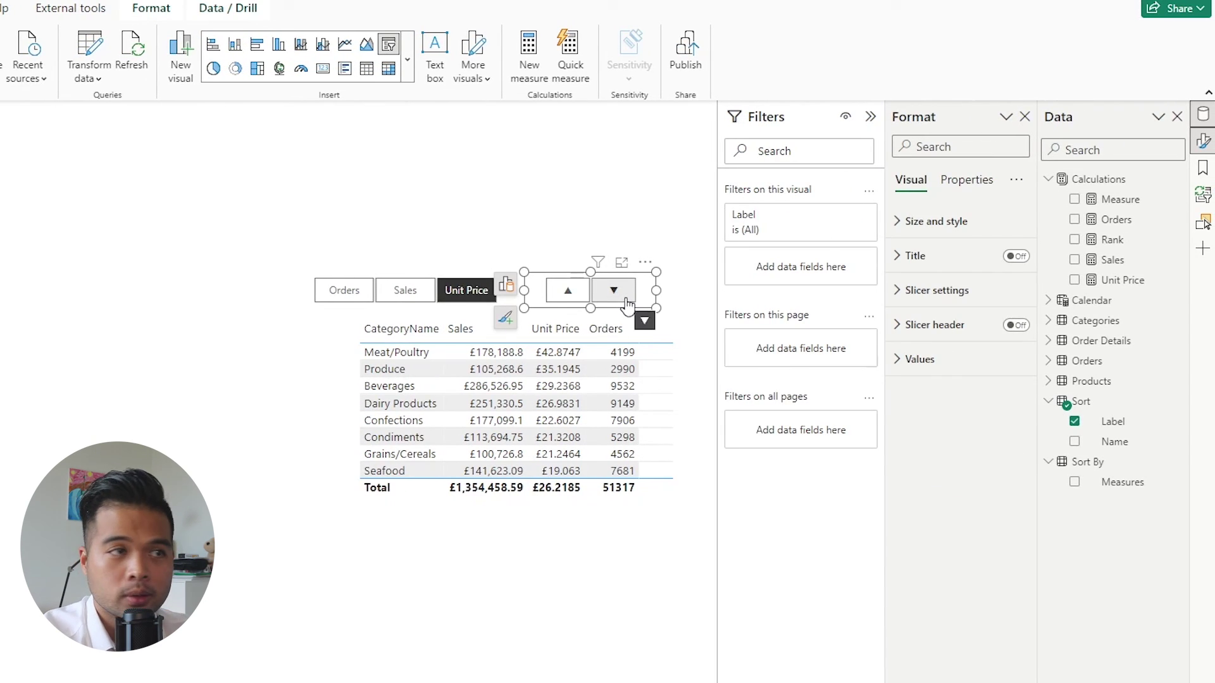
{"action": "left_click", "coordinate": [367, 294]}
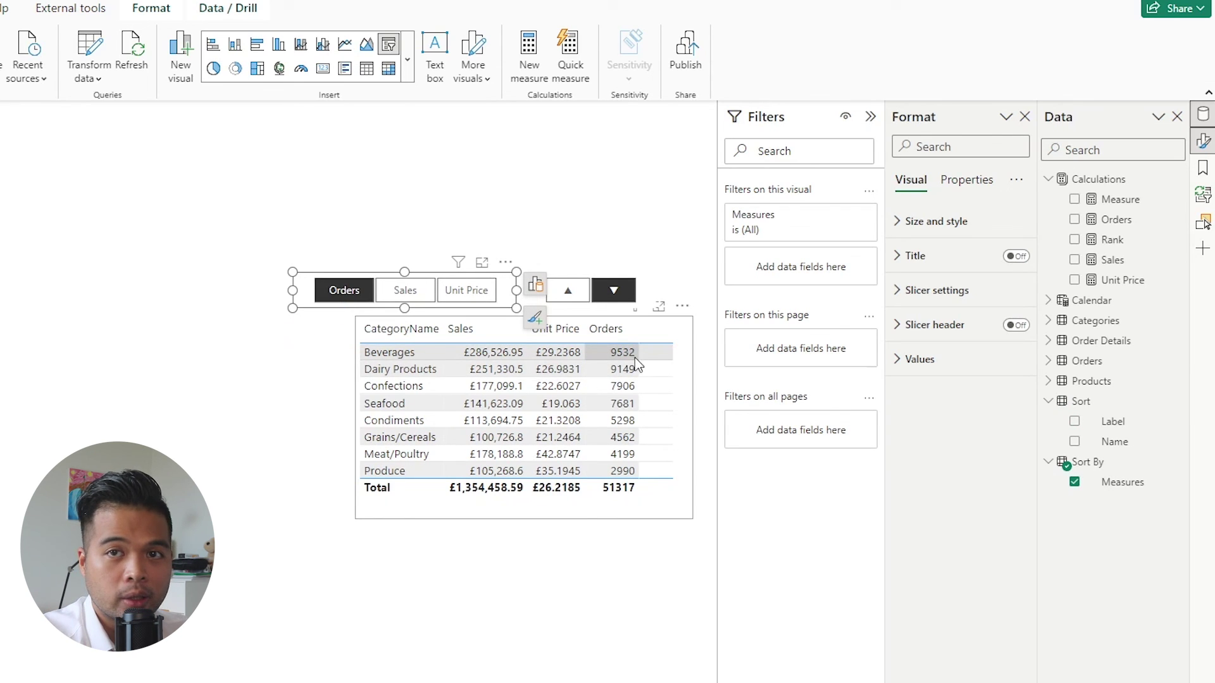
{"action": "left_click", "coordinate": [566, 291]}
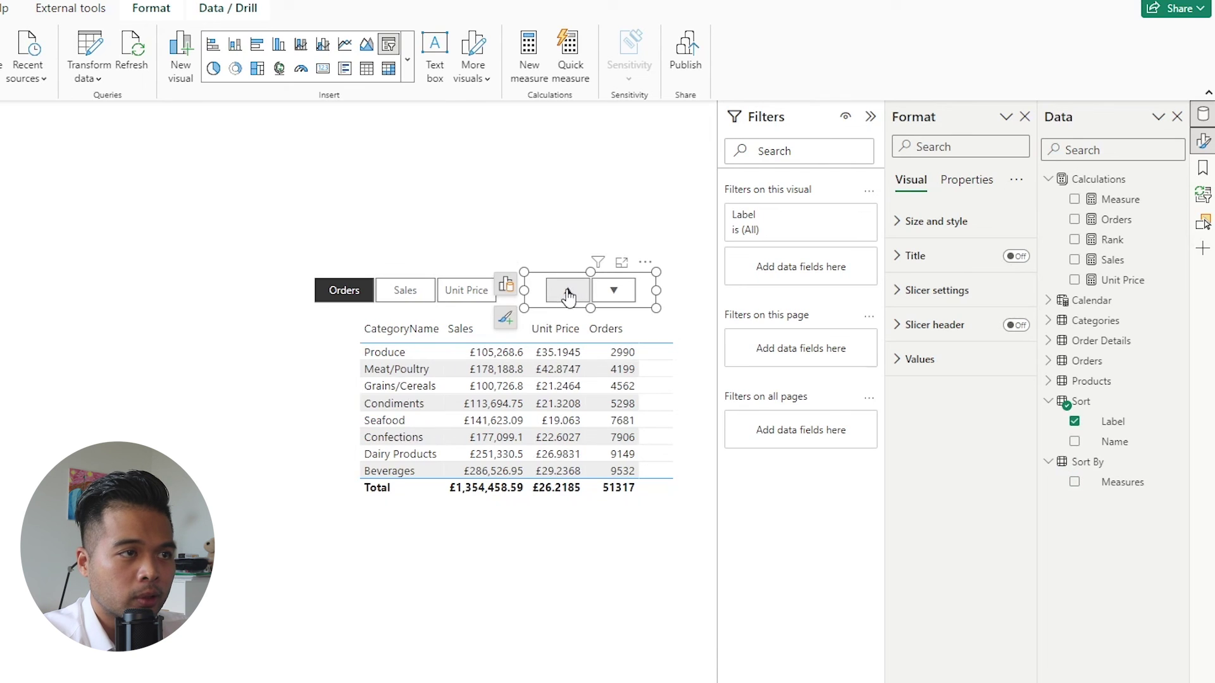